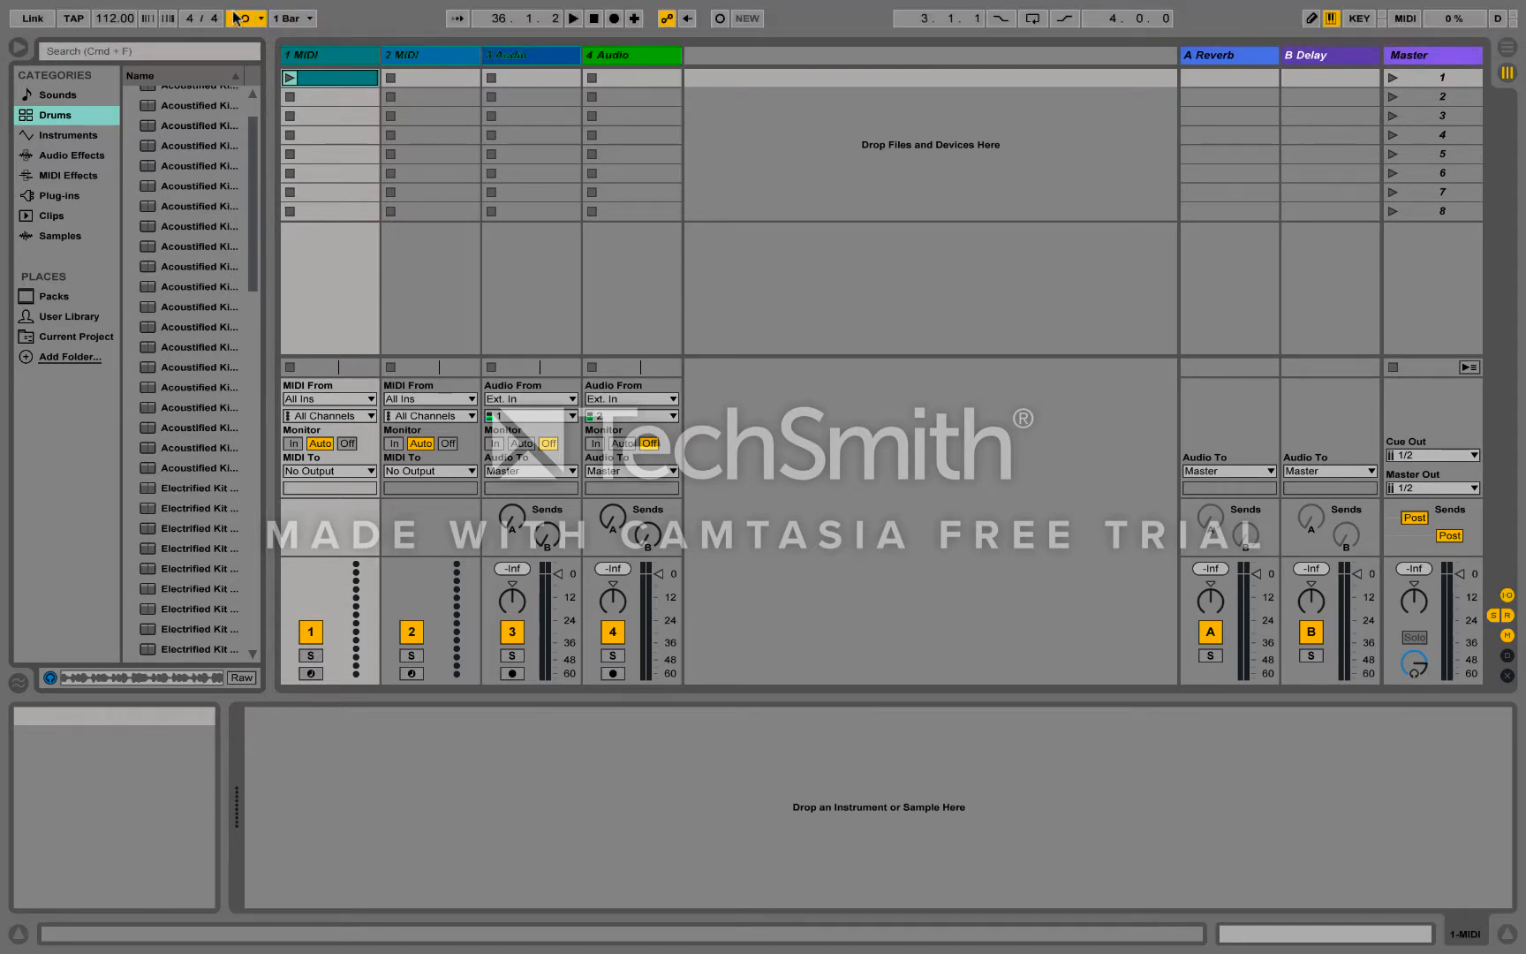
- Switch the metronome off and back on, and run playback to hear its click
left_click(243, 21)
left_click(232, 22)
key("space")
- Set the tempo to 120 BPM and raise it to 131 BPM, playing the metronome at each tempo
left_click(106, 24)
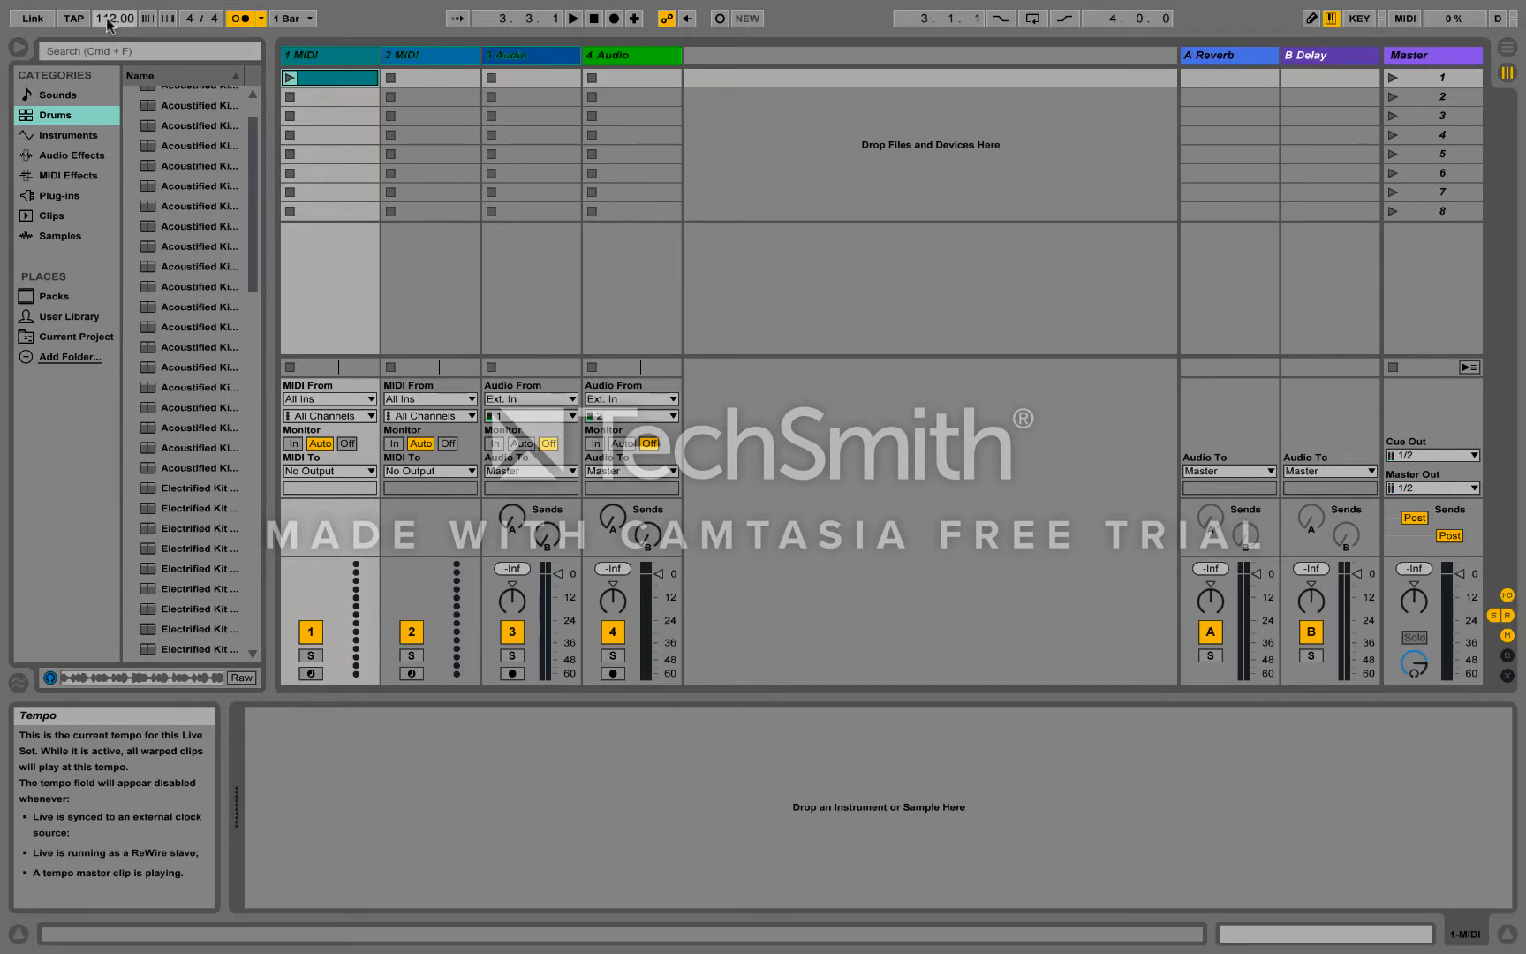
type("1")
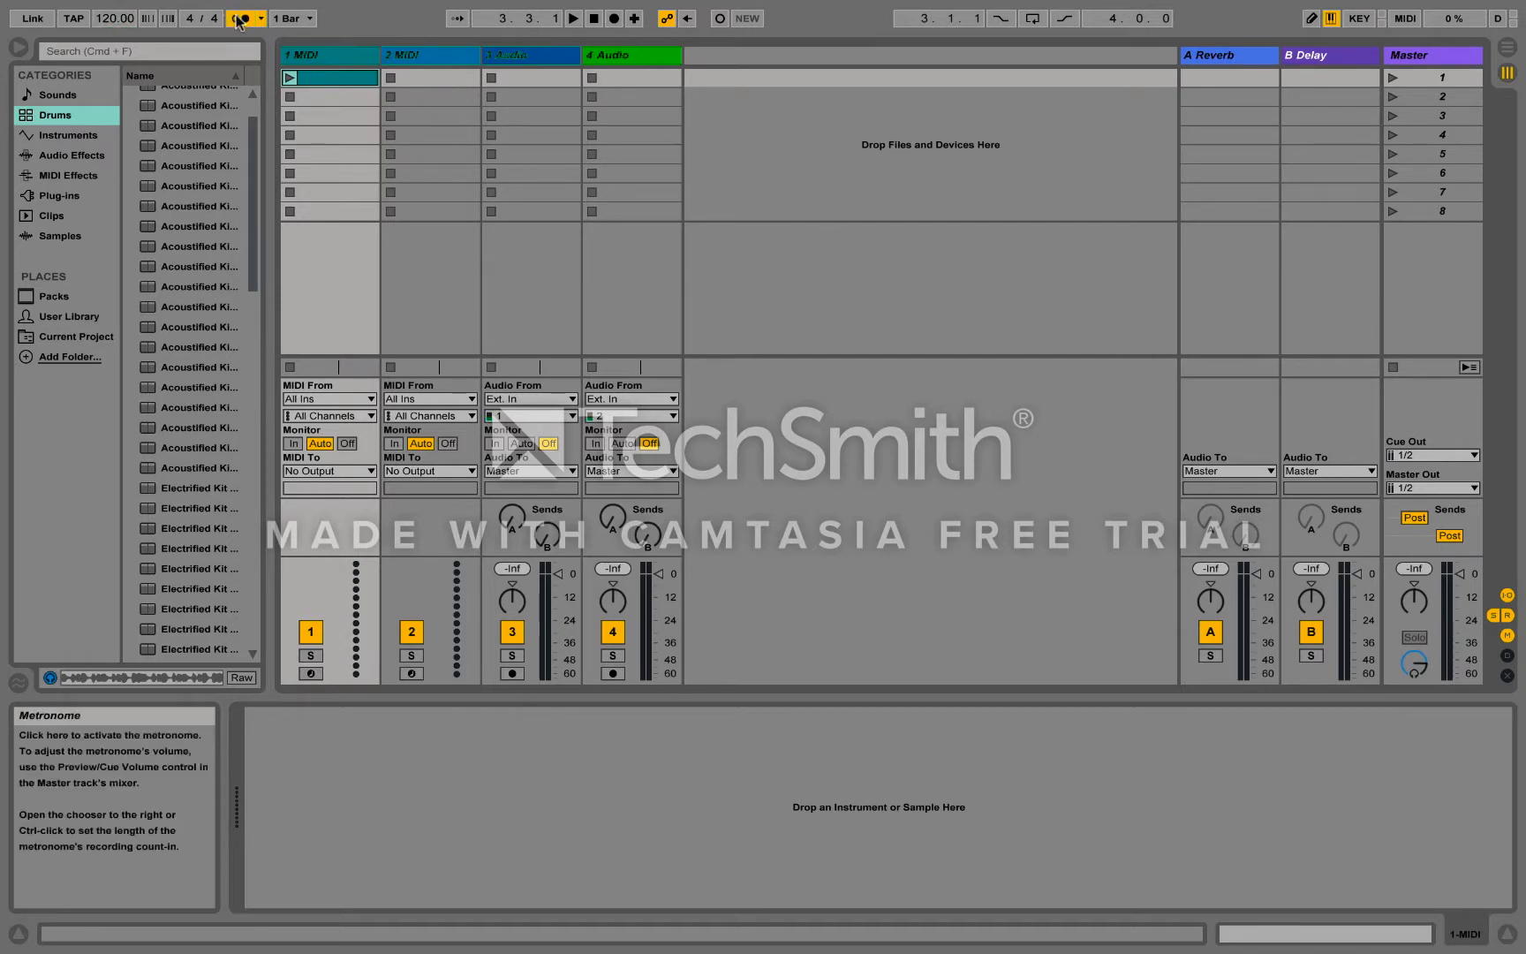
key("space")
key("space")
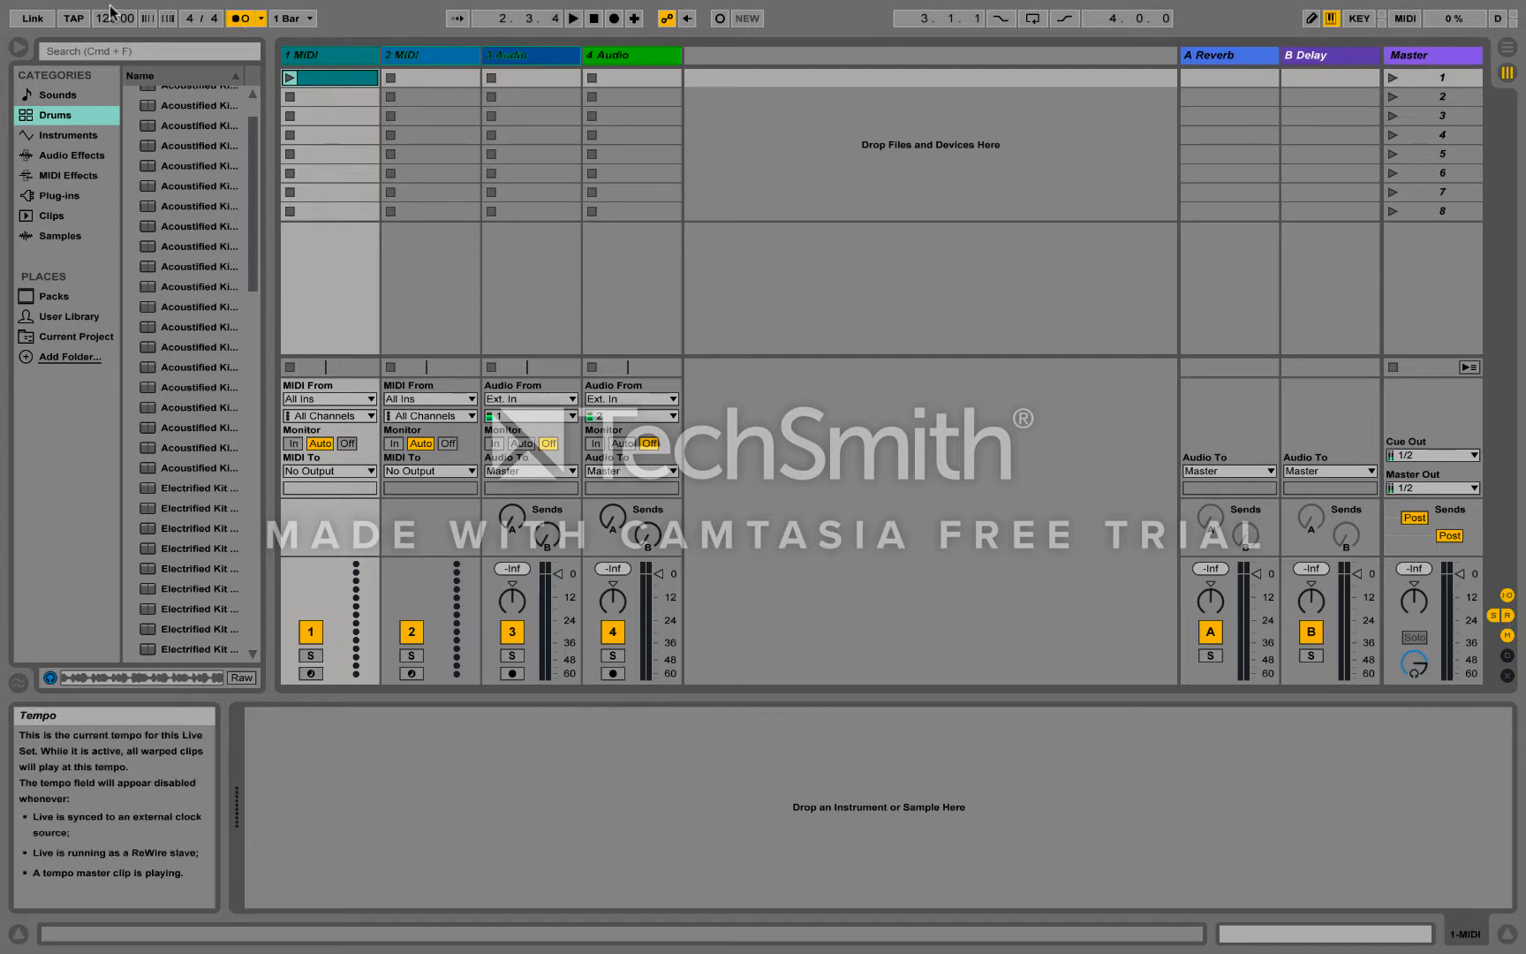
mouse_move(107, 19)
left_mouse_down()
mouse_move(108, 44)
mouse_move(114, 5)
left_mouse_up()
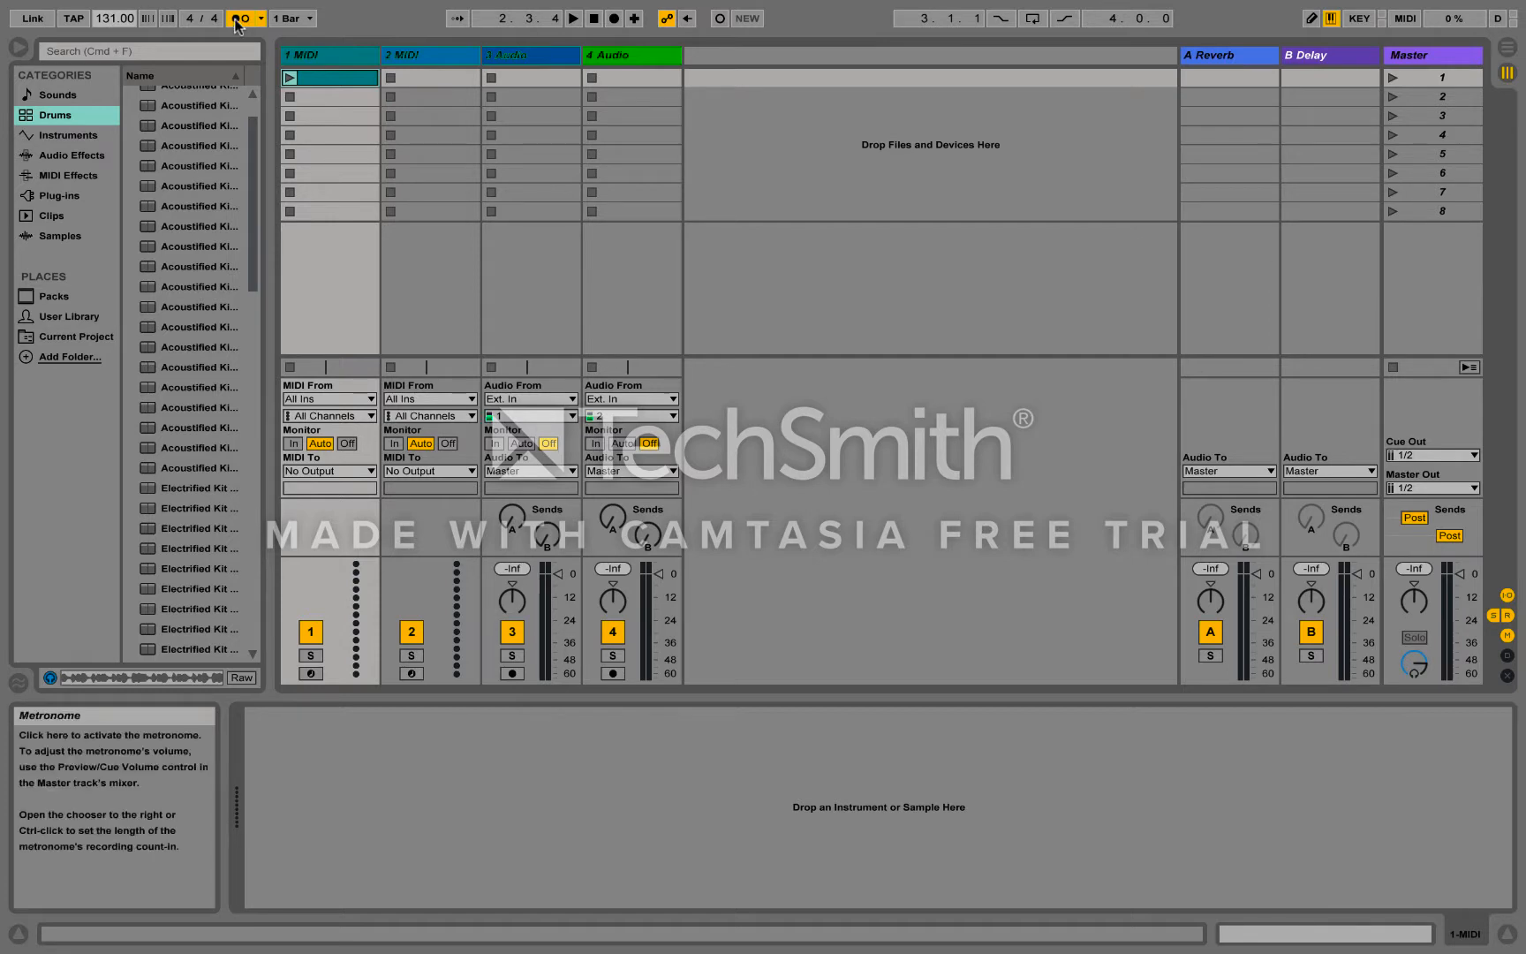
key("space")
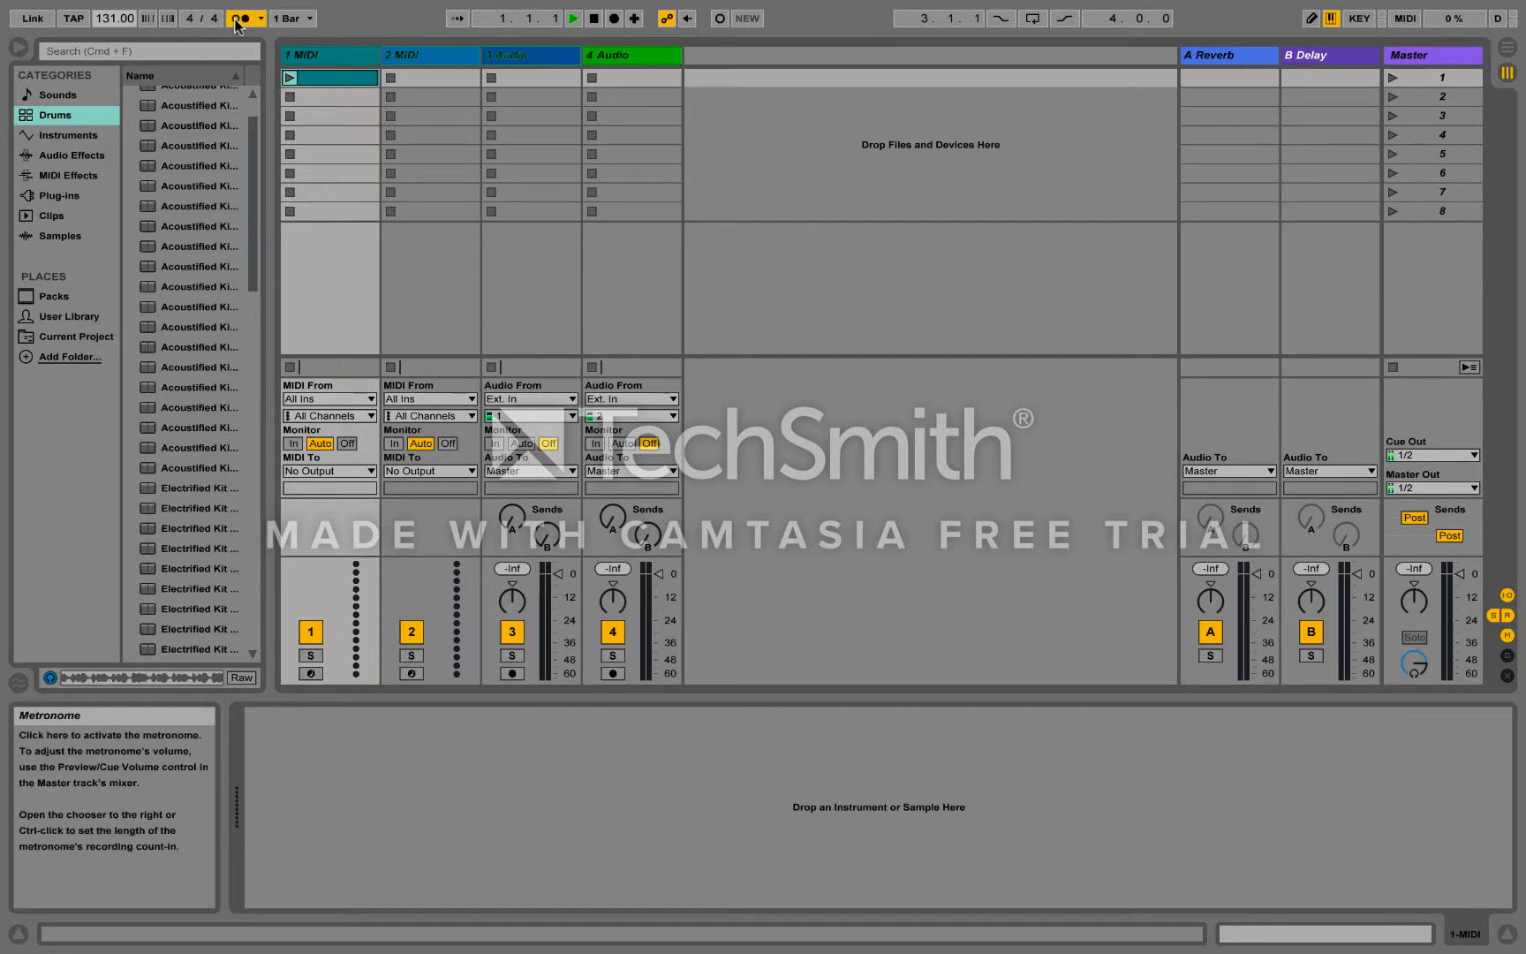
- Tap out a new song tempo by hand with Tap Tempo
left_click(73, 19)
left_click(74, 19)
left_click(73, 19)
left_click(73, 18)
left_click(73, 18)
left_click(73, 18)
left_click(73, 19)
left_click(73, 18)
left_click(74, 19)
left_click(74, 18)
left_click(74, 18)
left_click(74, 19)
left_click(73, 19)
left_click(73, 19)
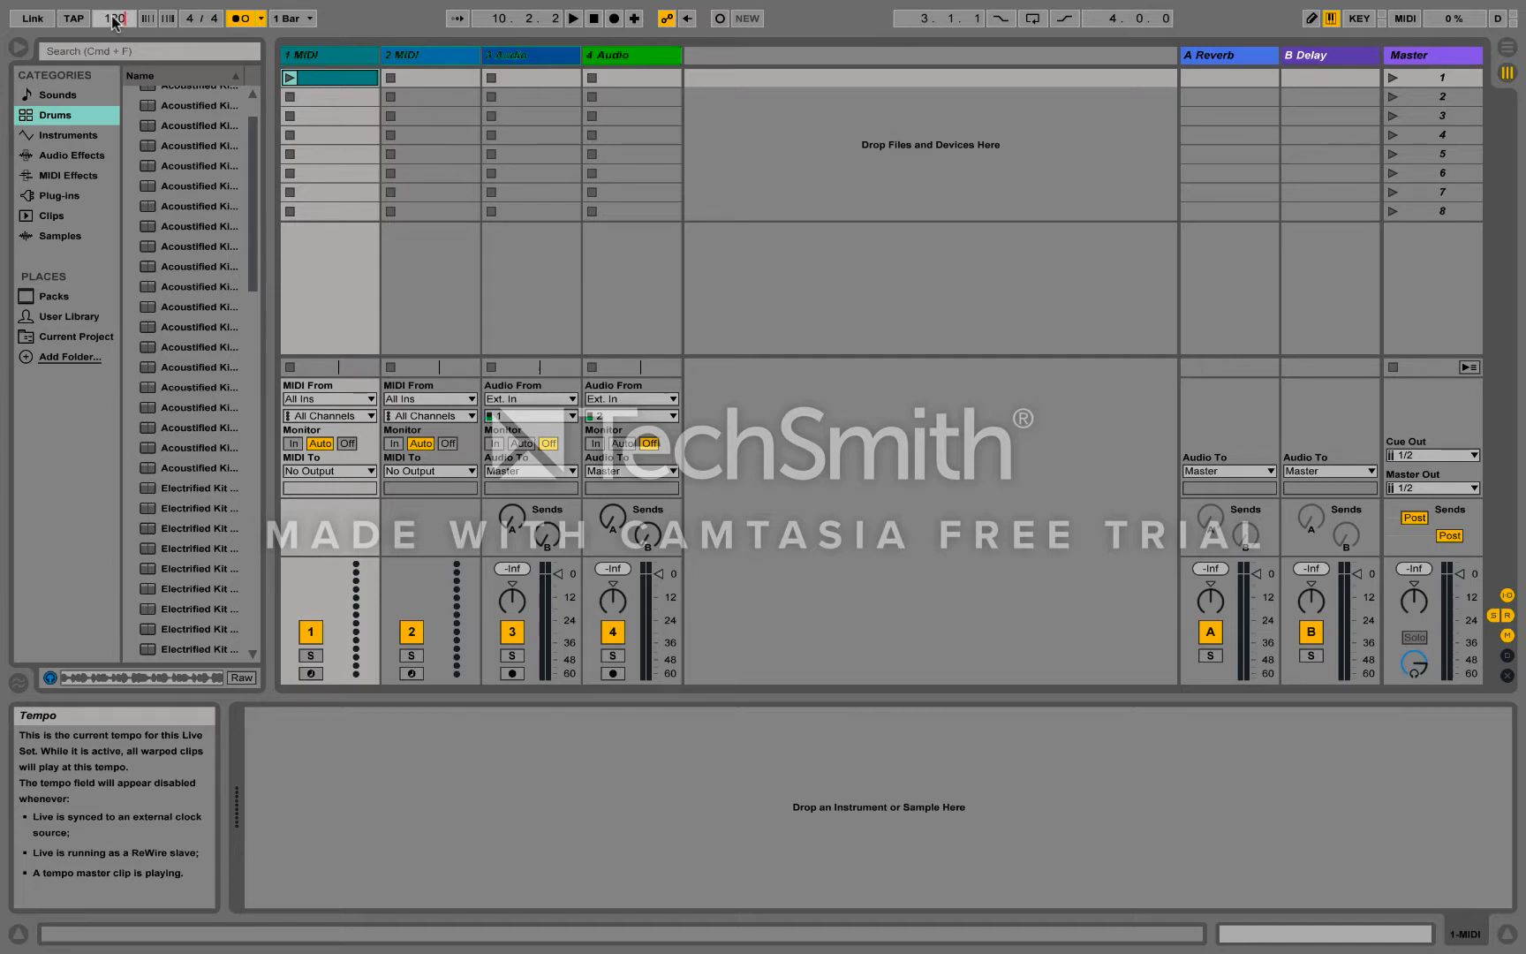
- Set the song tempo to 120 BPM
left_click(114, 17)
type("120")
key("Return")
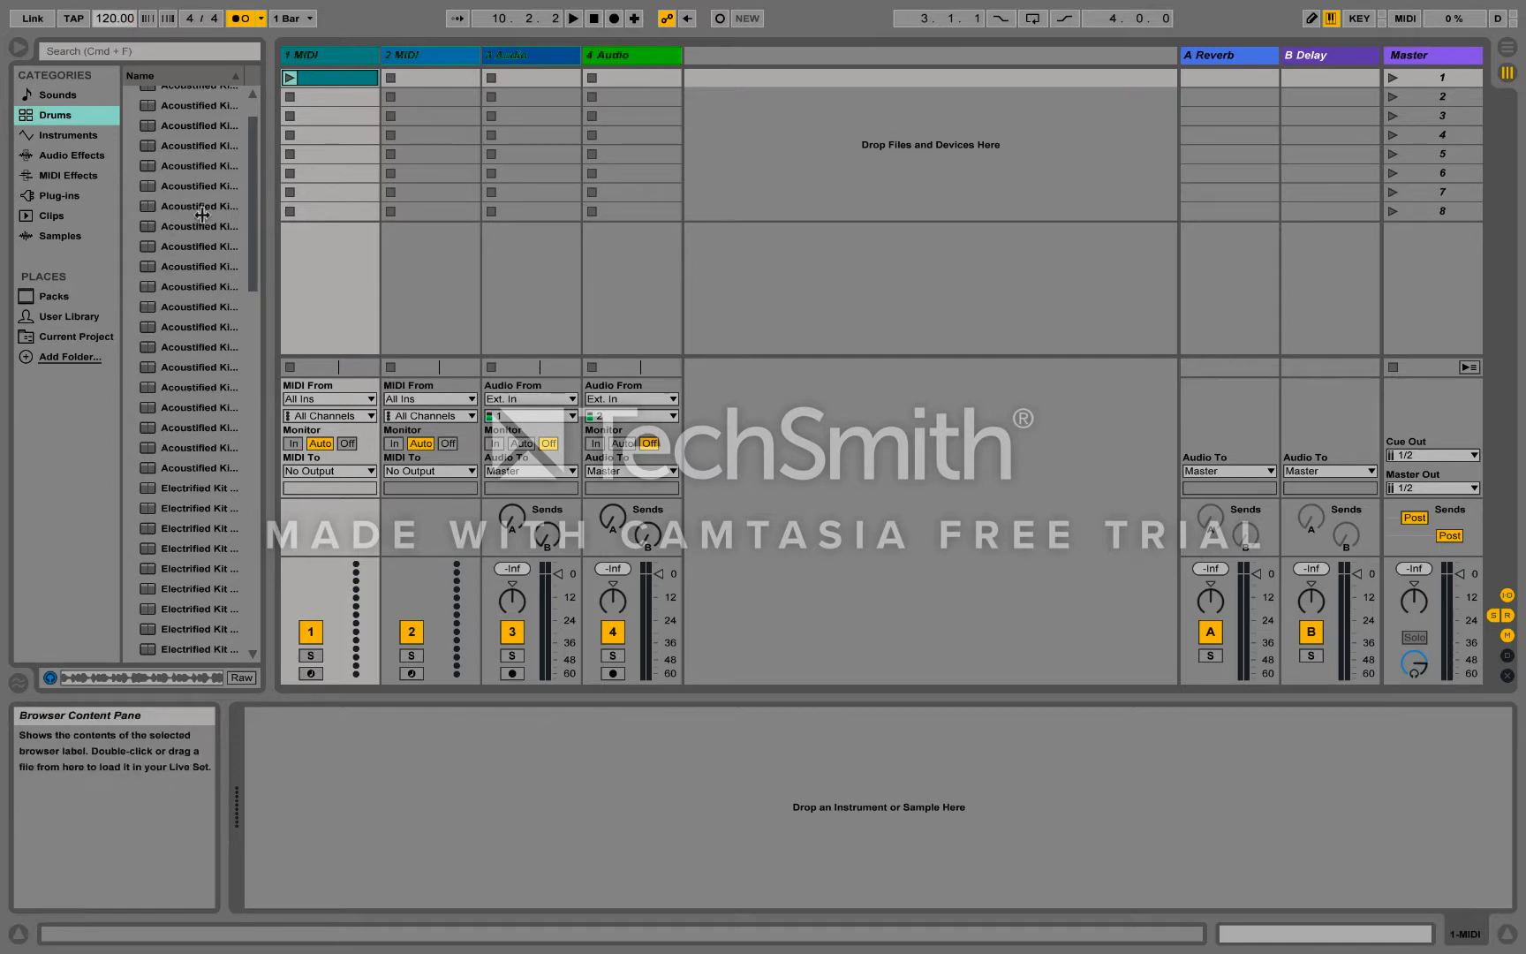
- Load the Kit-Captain Rock drum kit onto the first MIDI track and open that track's first clip in the note editor
scroll(174, 137, "down", 15)
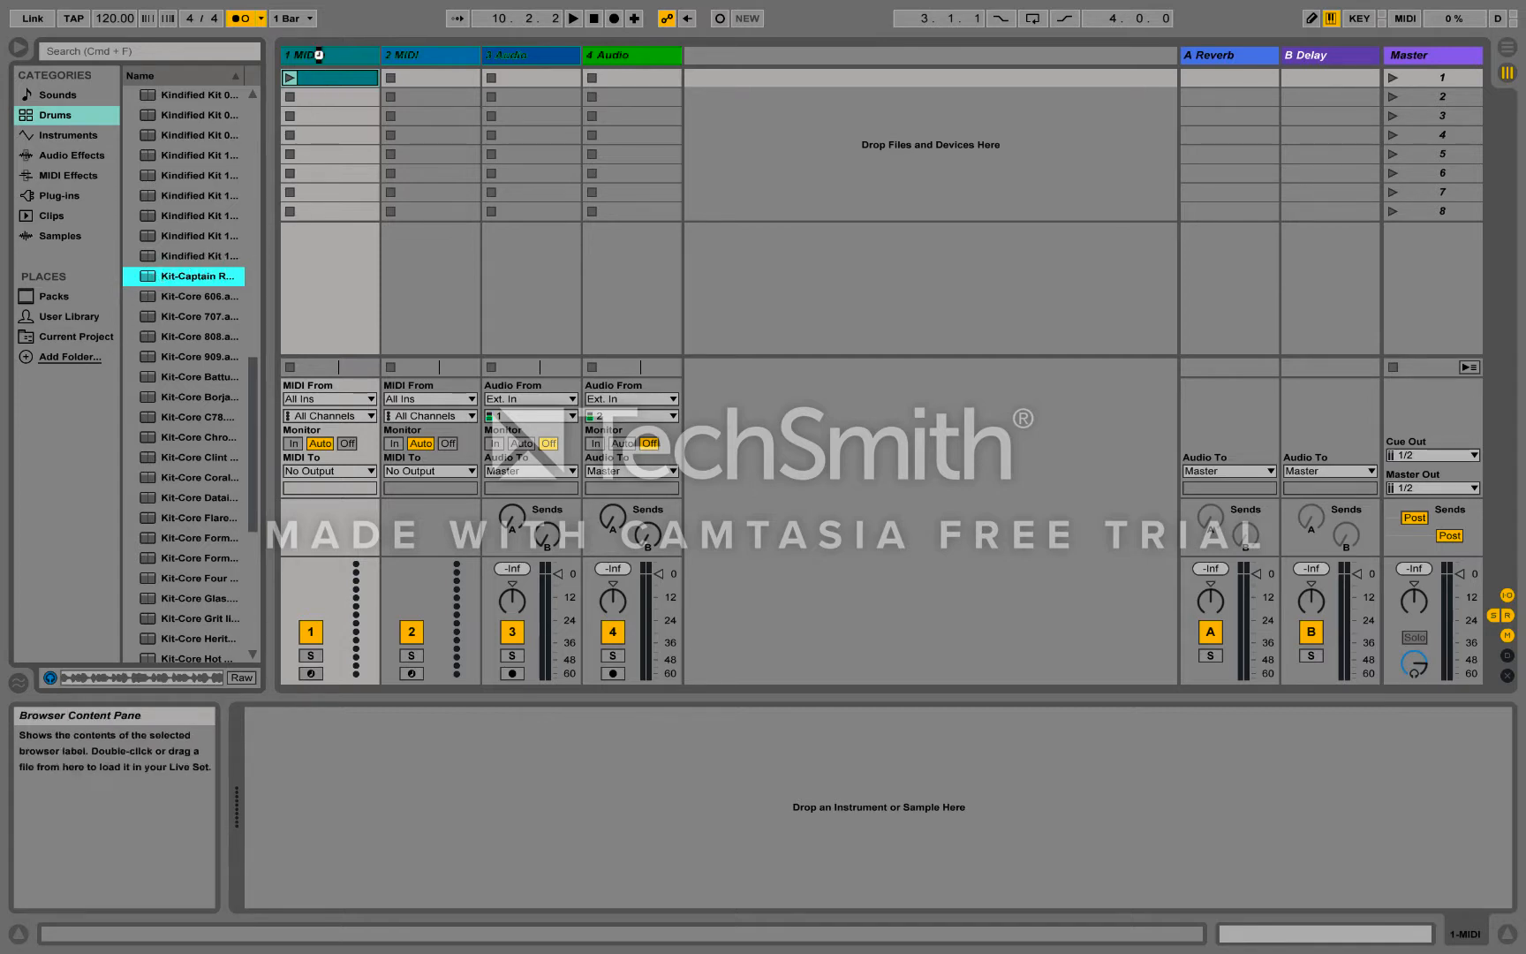
left_click_drag(319, 54, 322, 60)
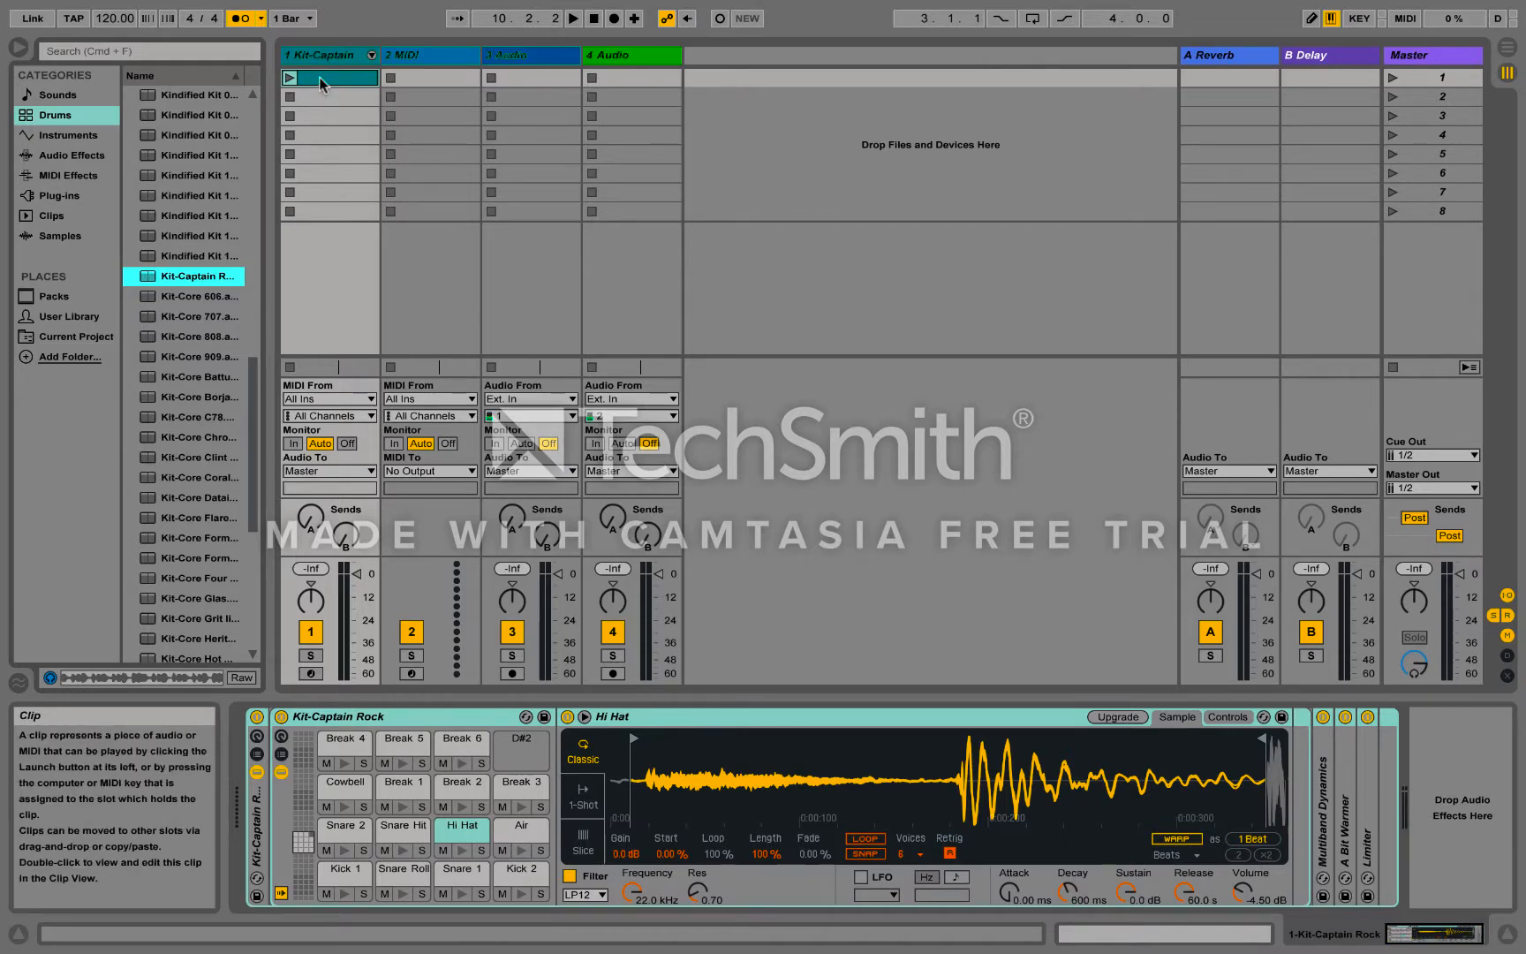
double_click(321, 82)
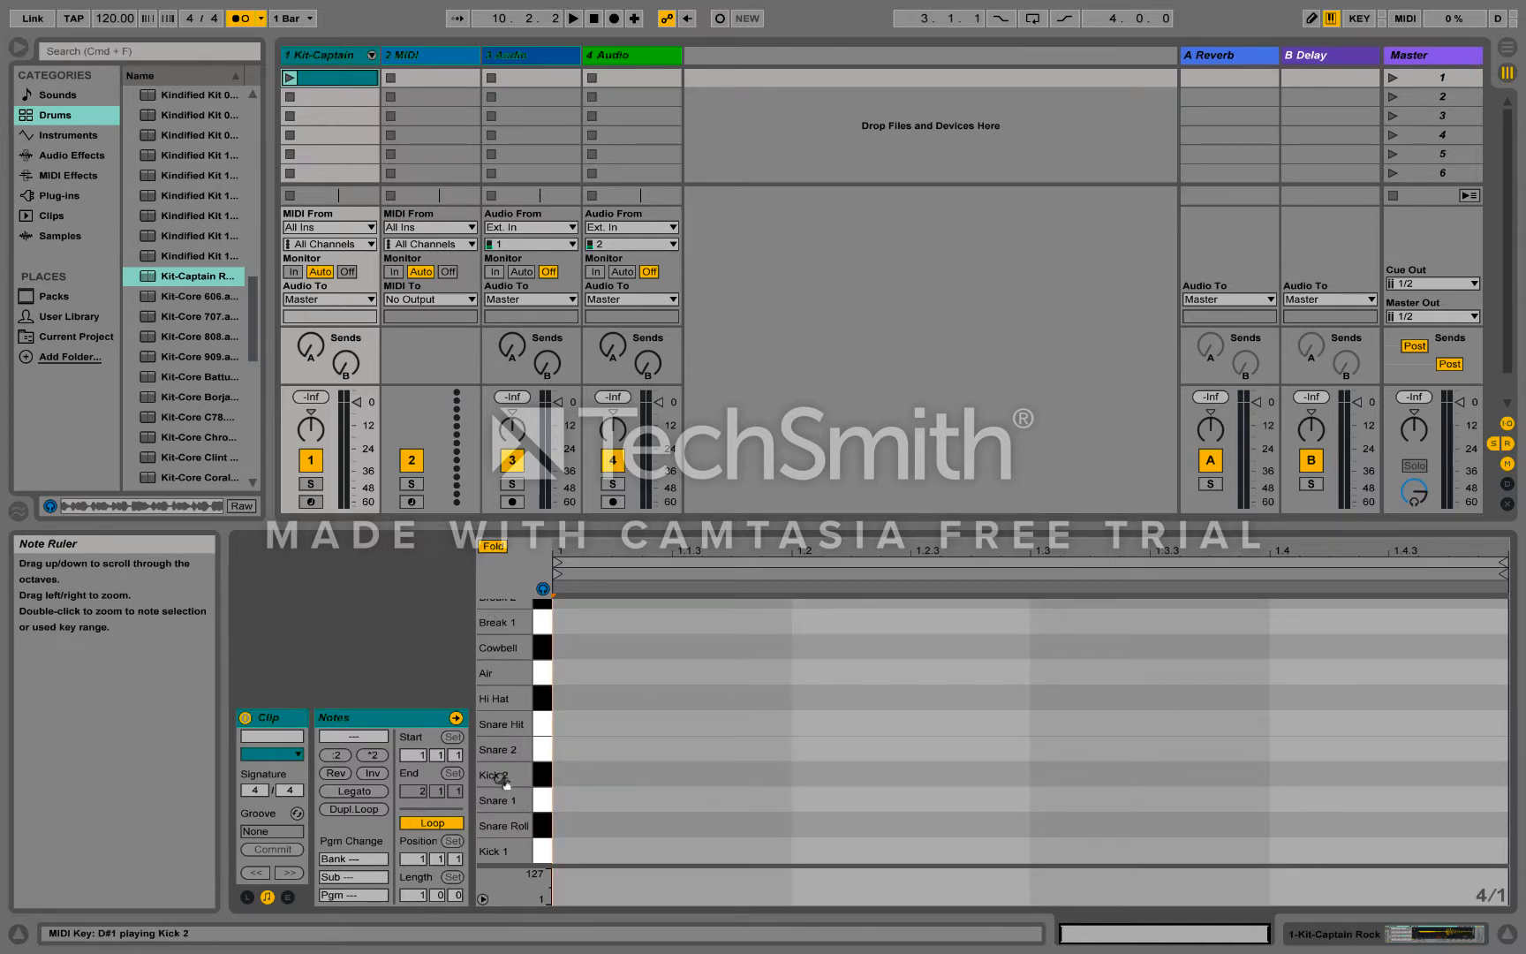
scroll(521, 675, "up", 3)
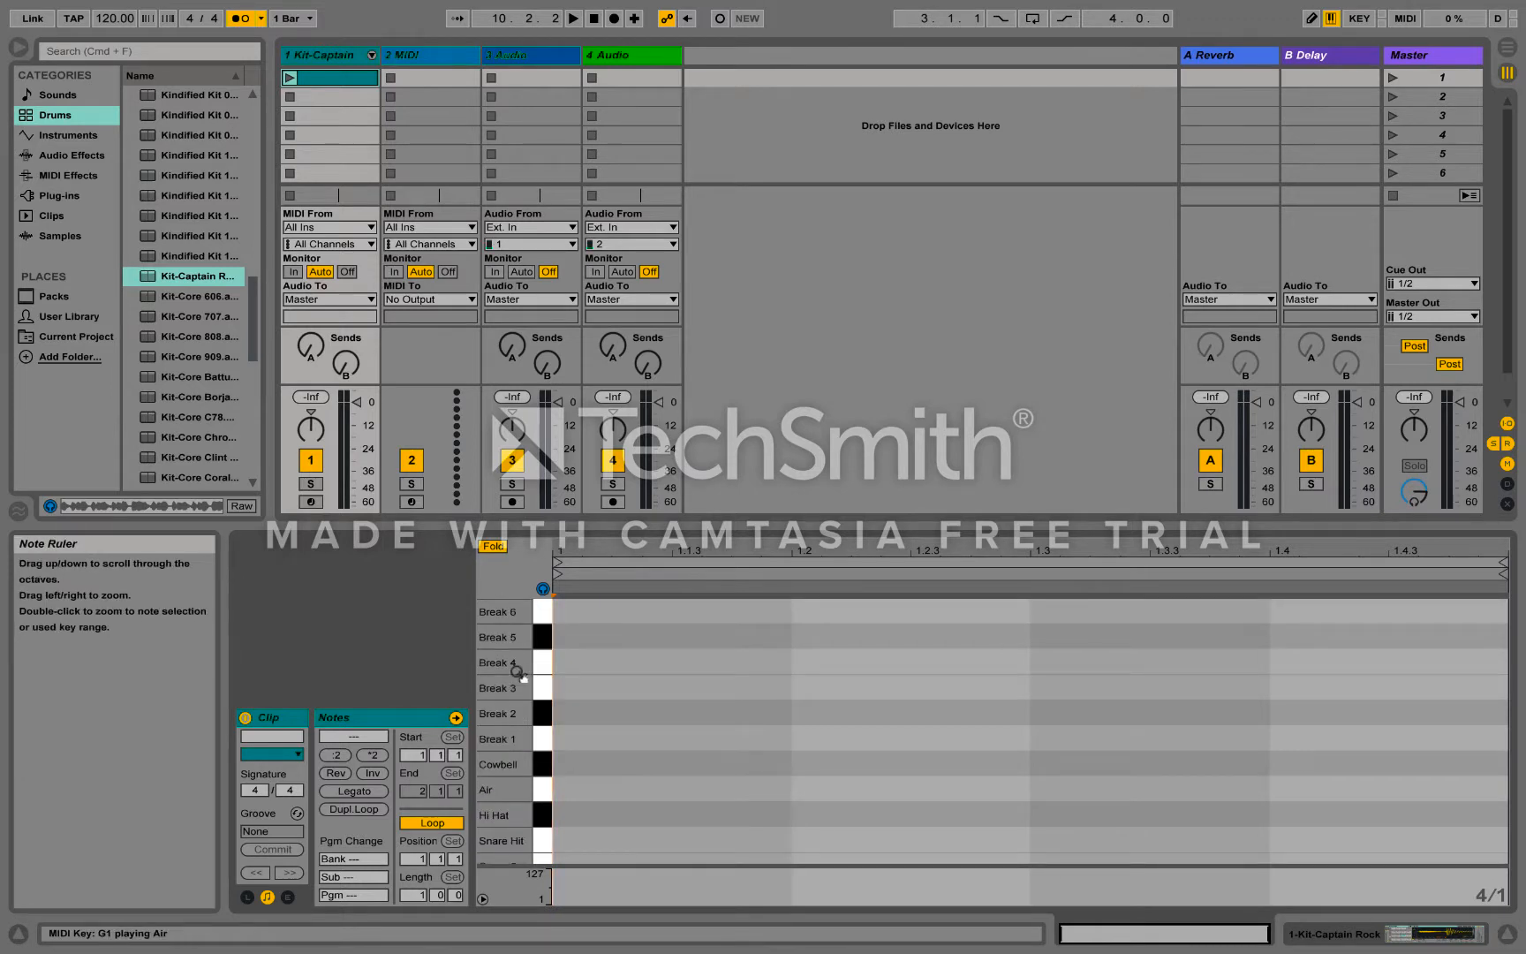
mouse_move(1060, 16)
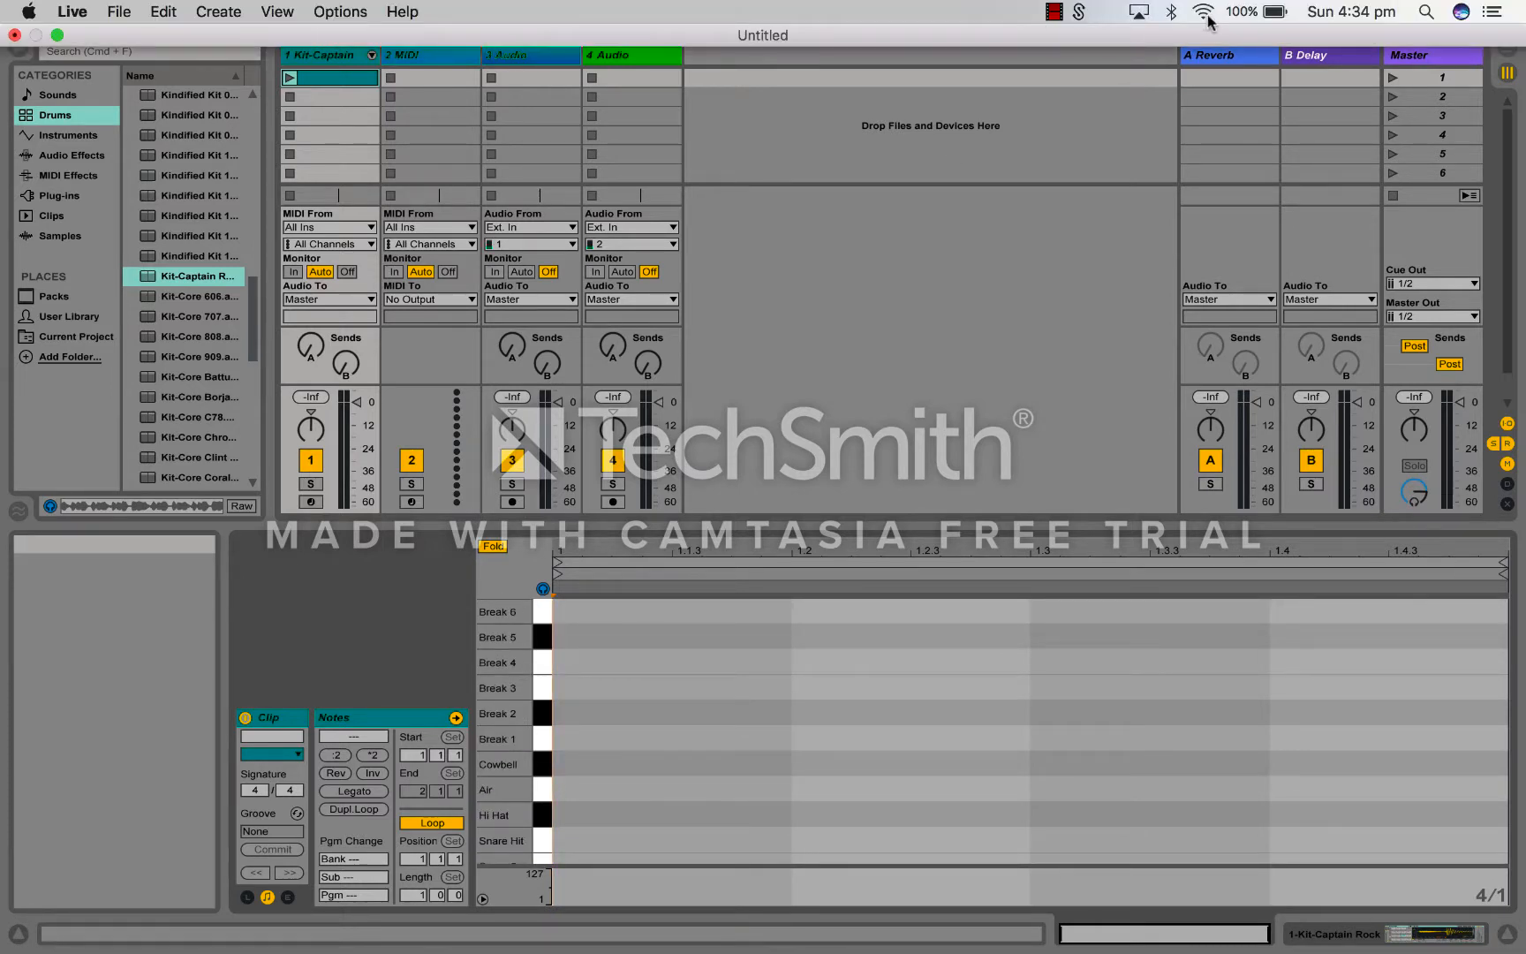
left_click(1053, 12)
left_click(1108, 57)
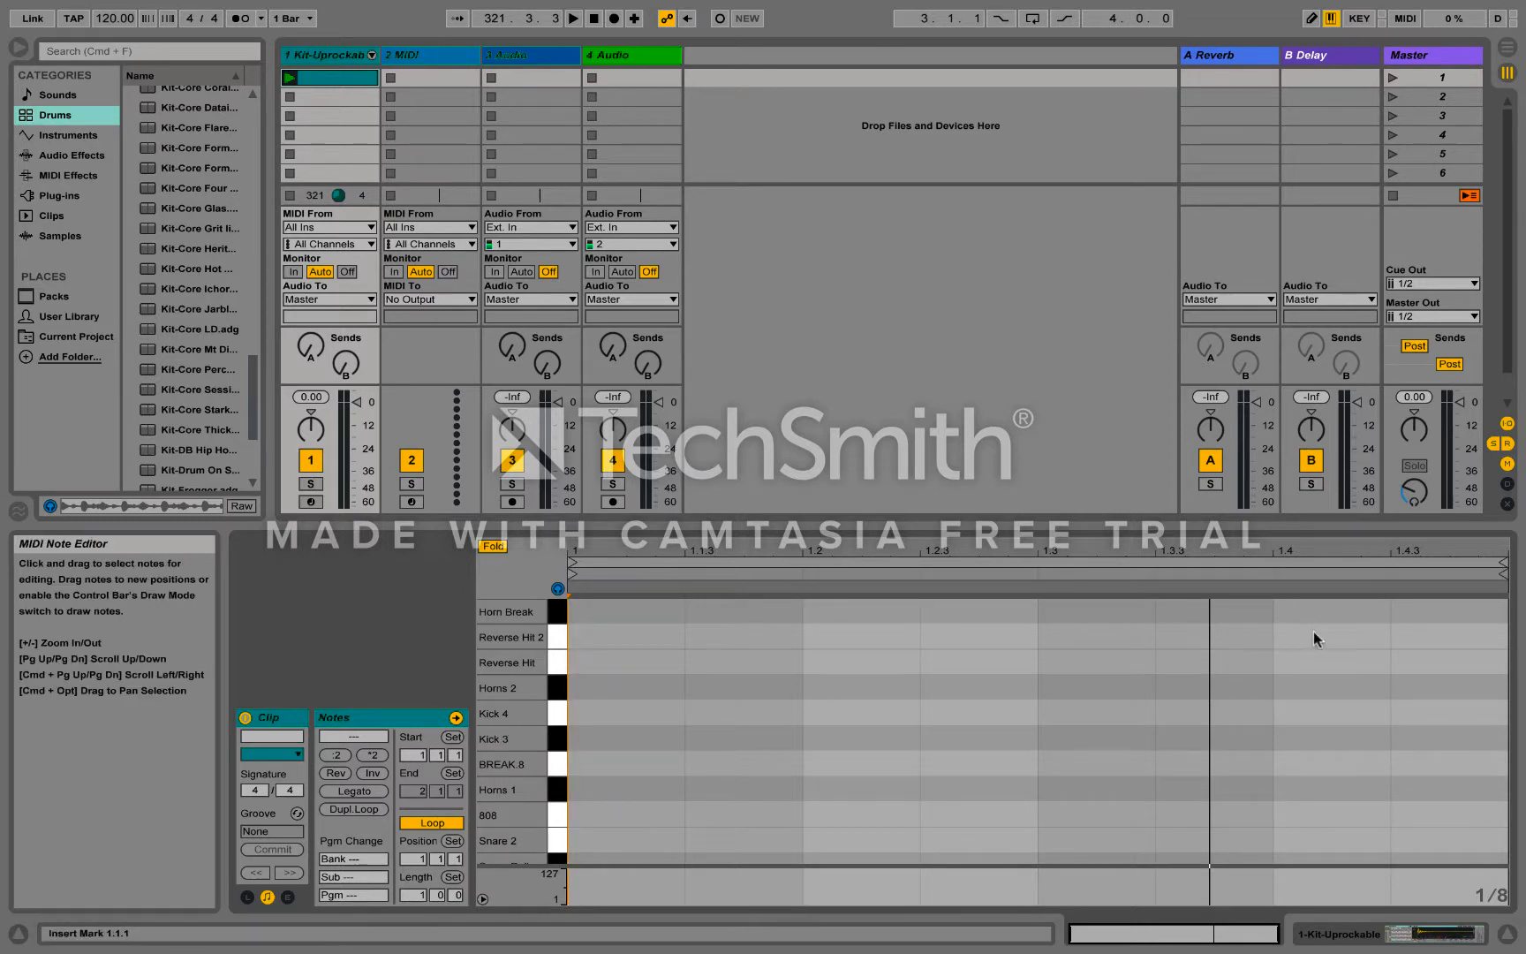
- Set the note editor's fixed grid to 1/4
right_click(785, 642)
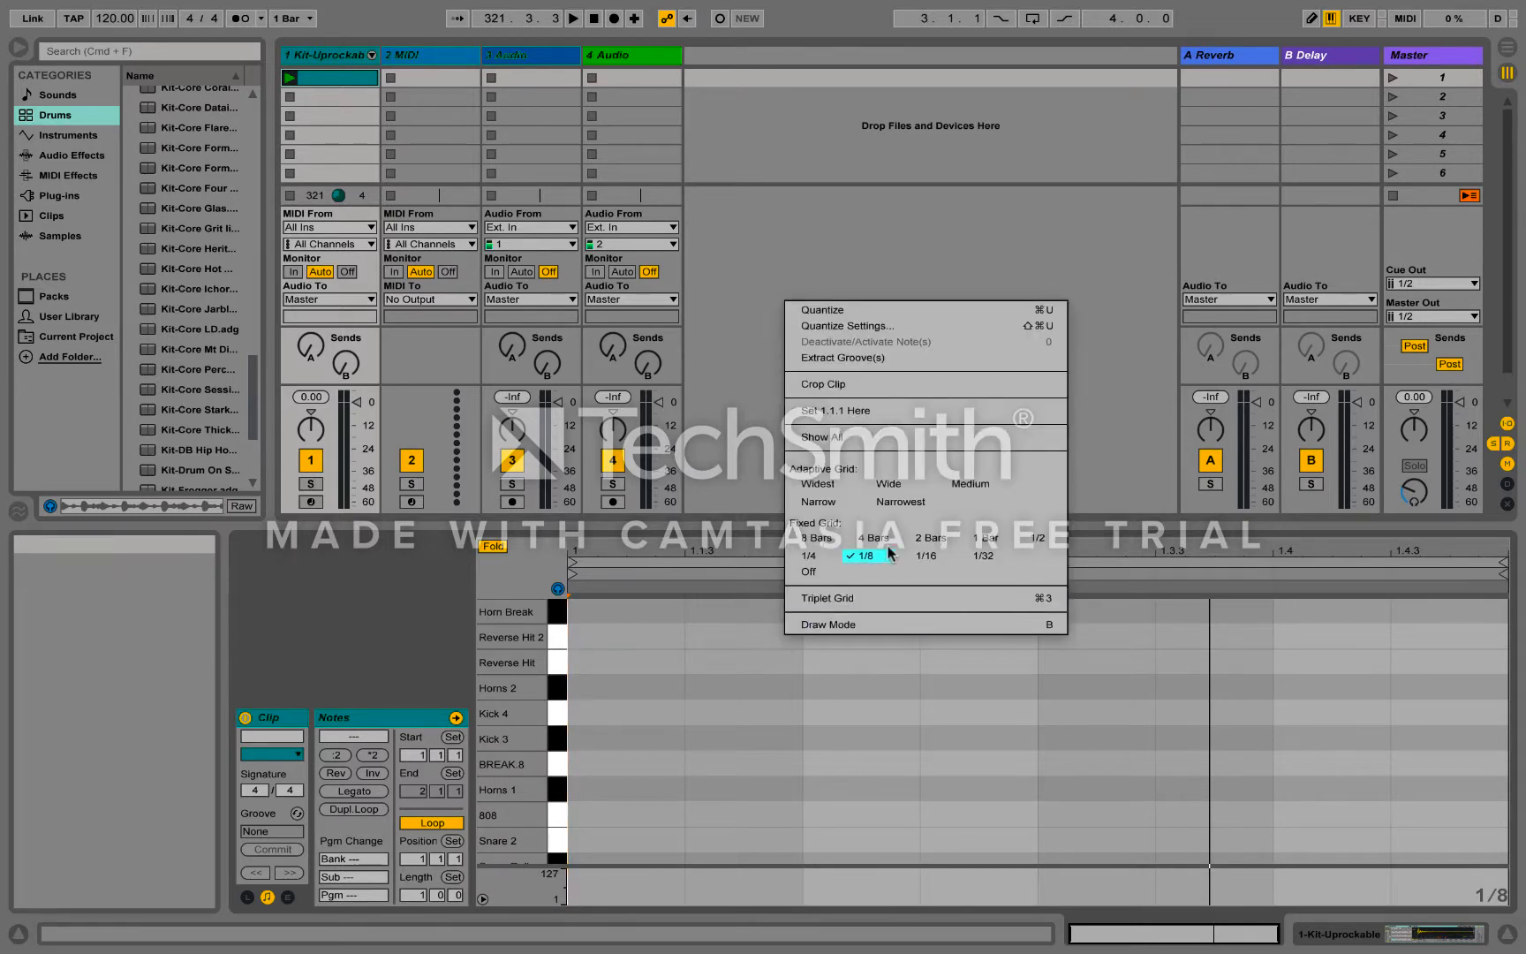
left_click(831, 566)
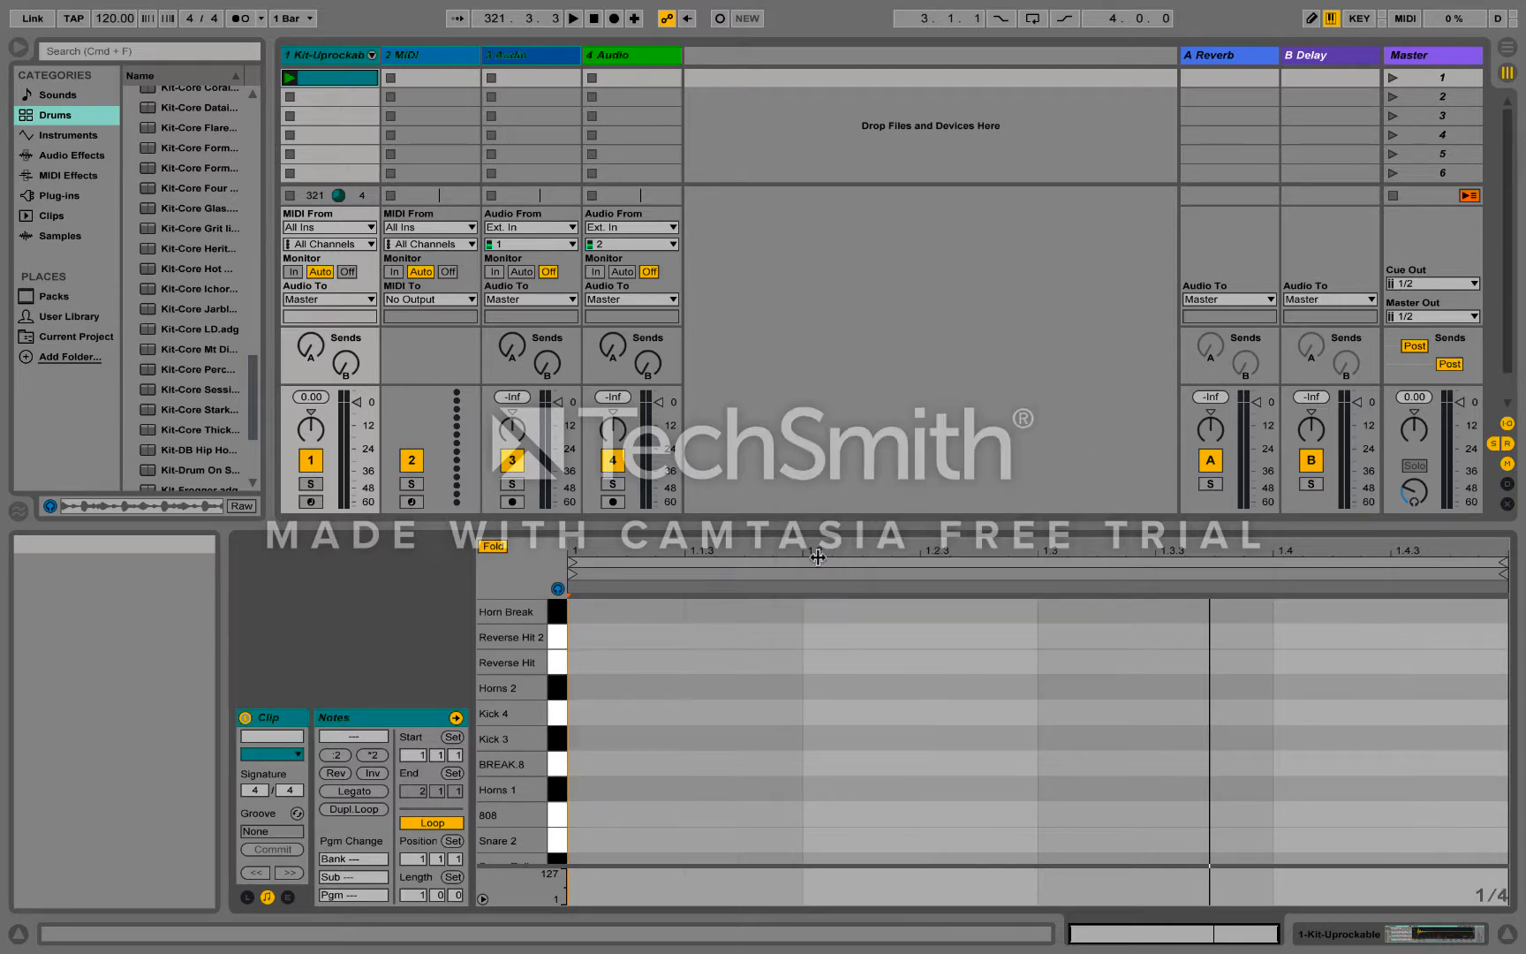
right_click(678, 704)
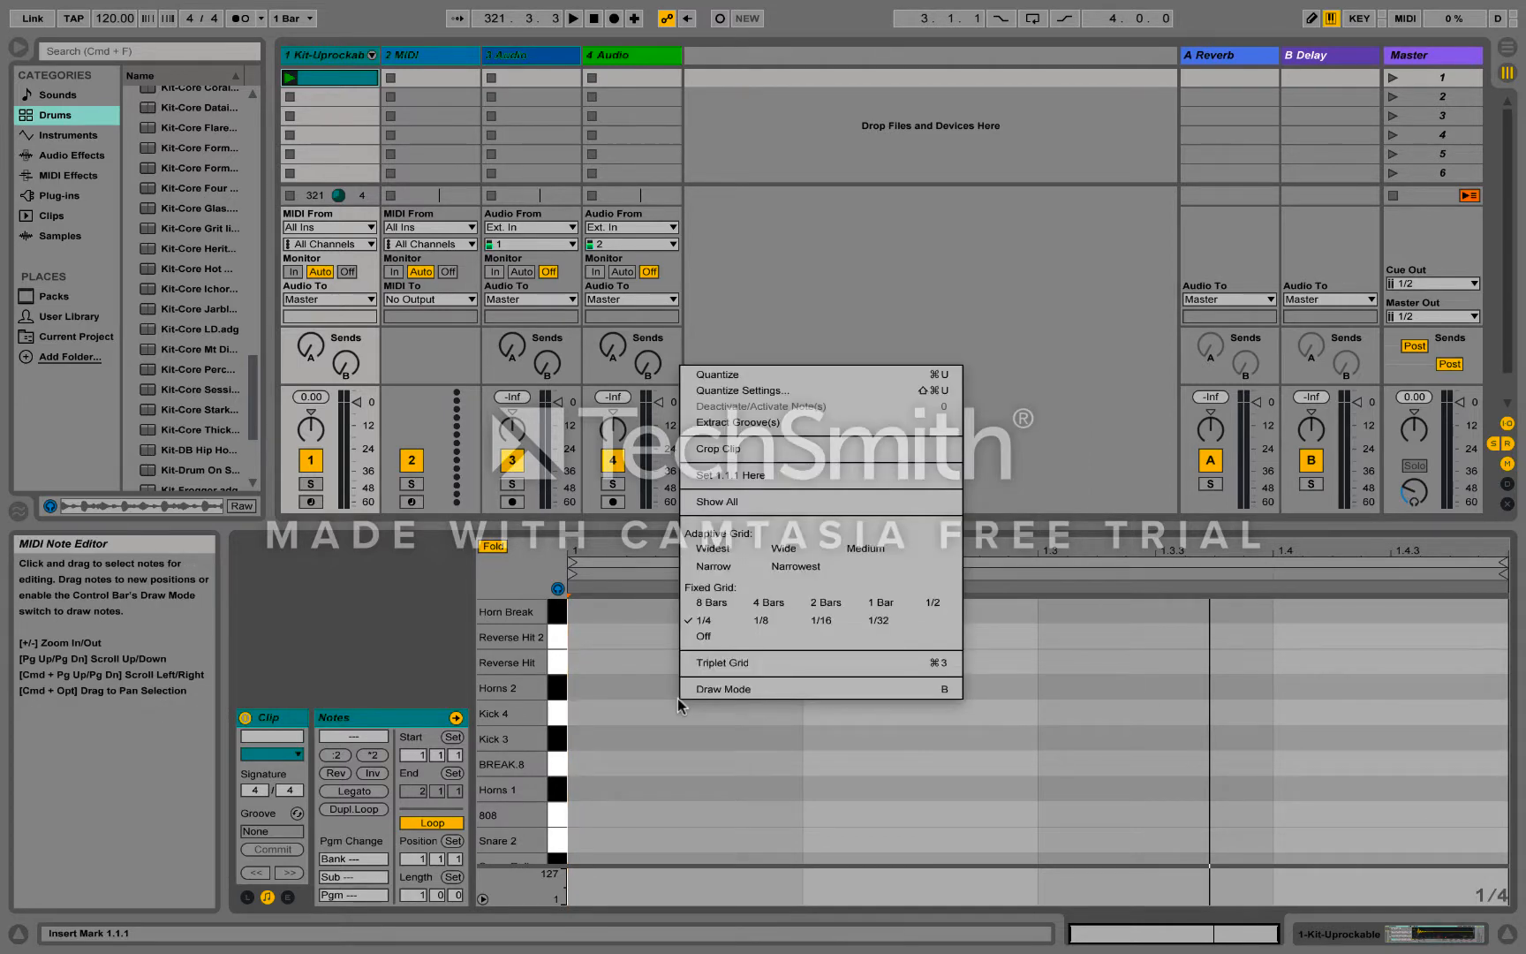
left_click(705, 620)
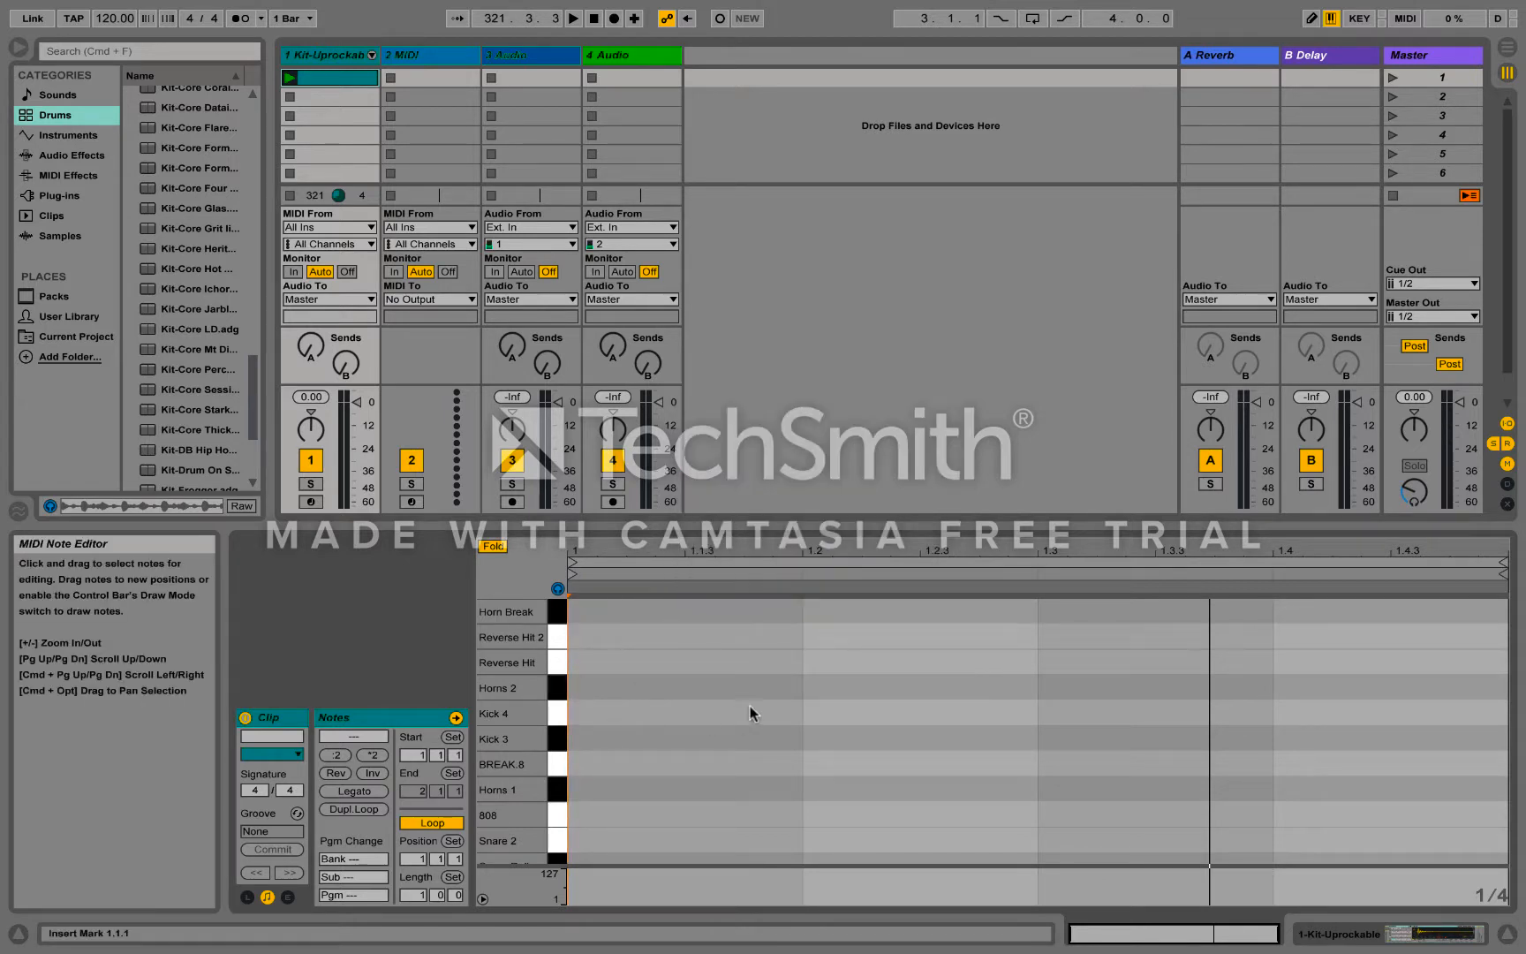
- Audition the 808 sound and add quarter-note 808 hits on beats 1 and 3 of the clip
scroll(547, 746, "down", 3)
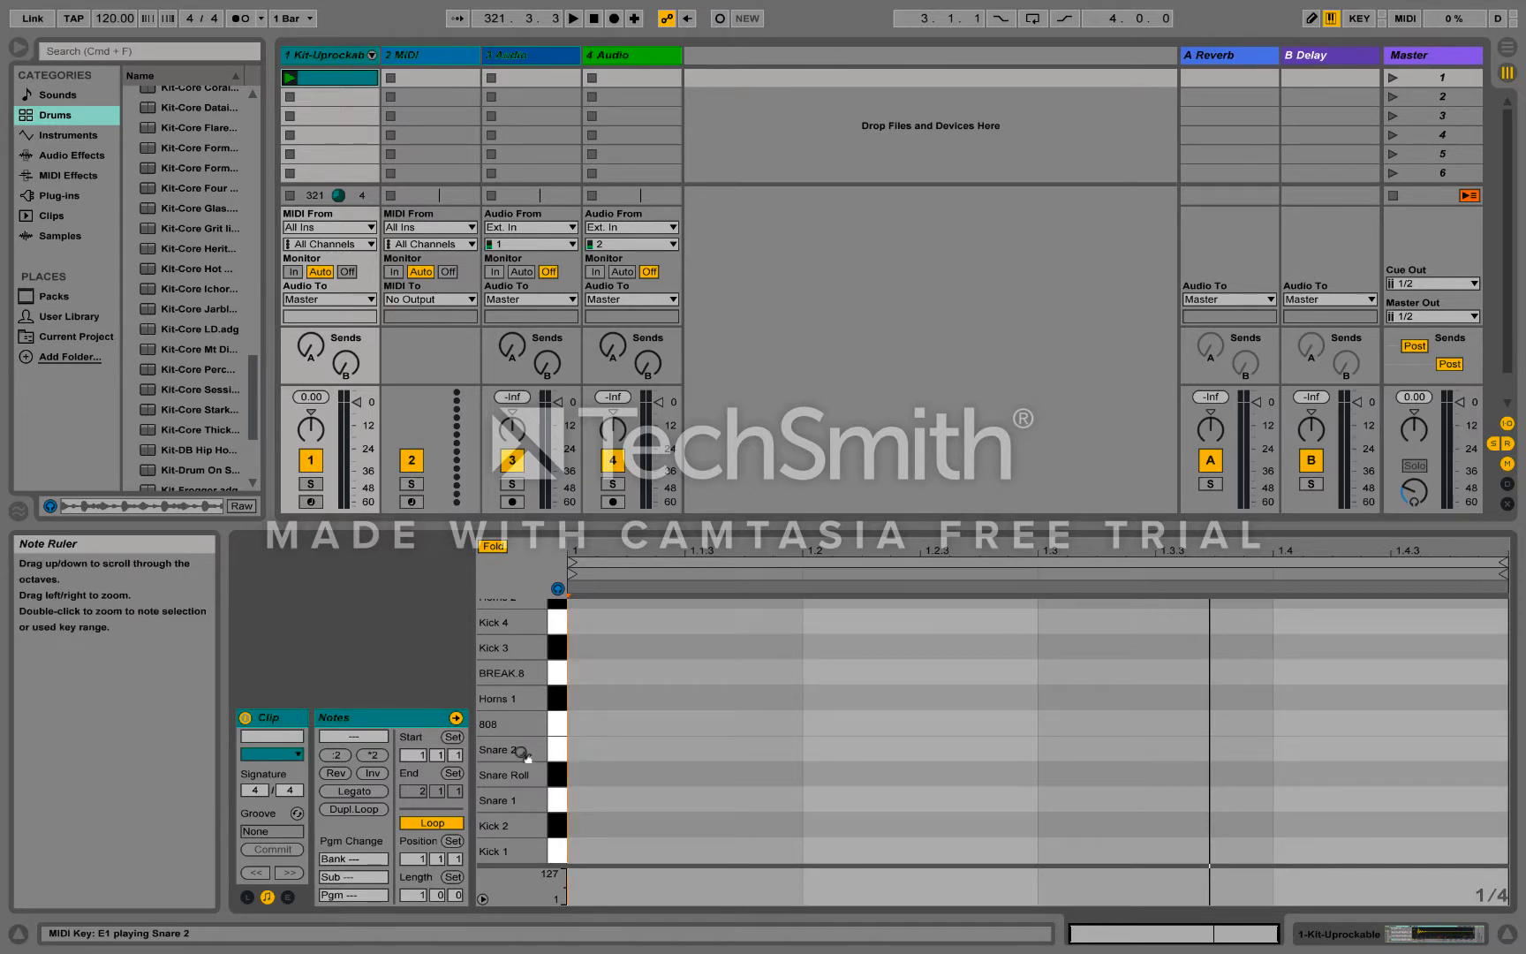
left_click(562, 726)
left_click(562, 725)
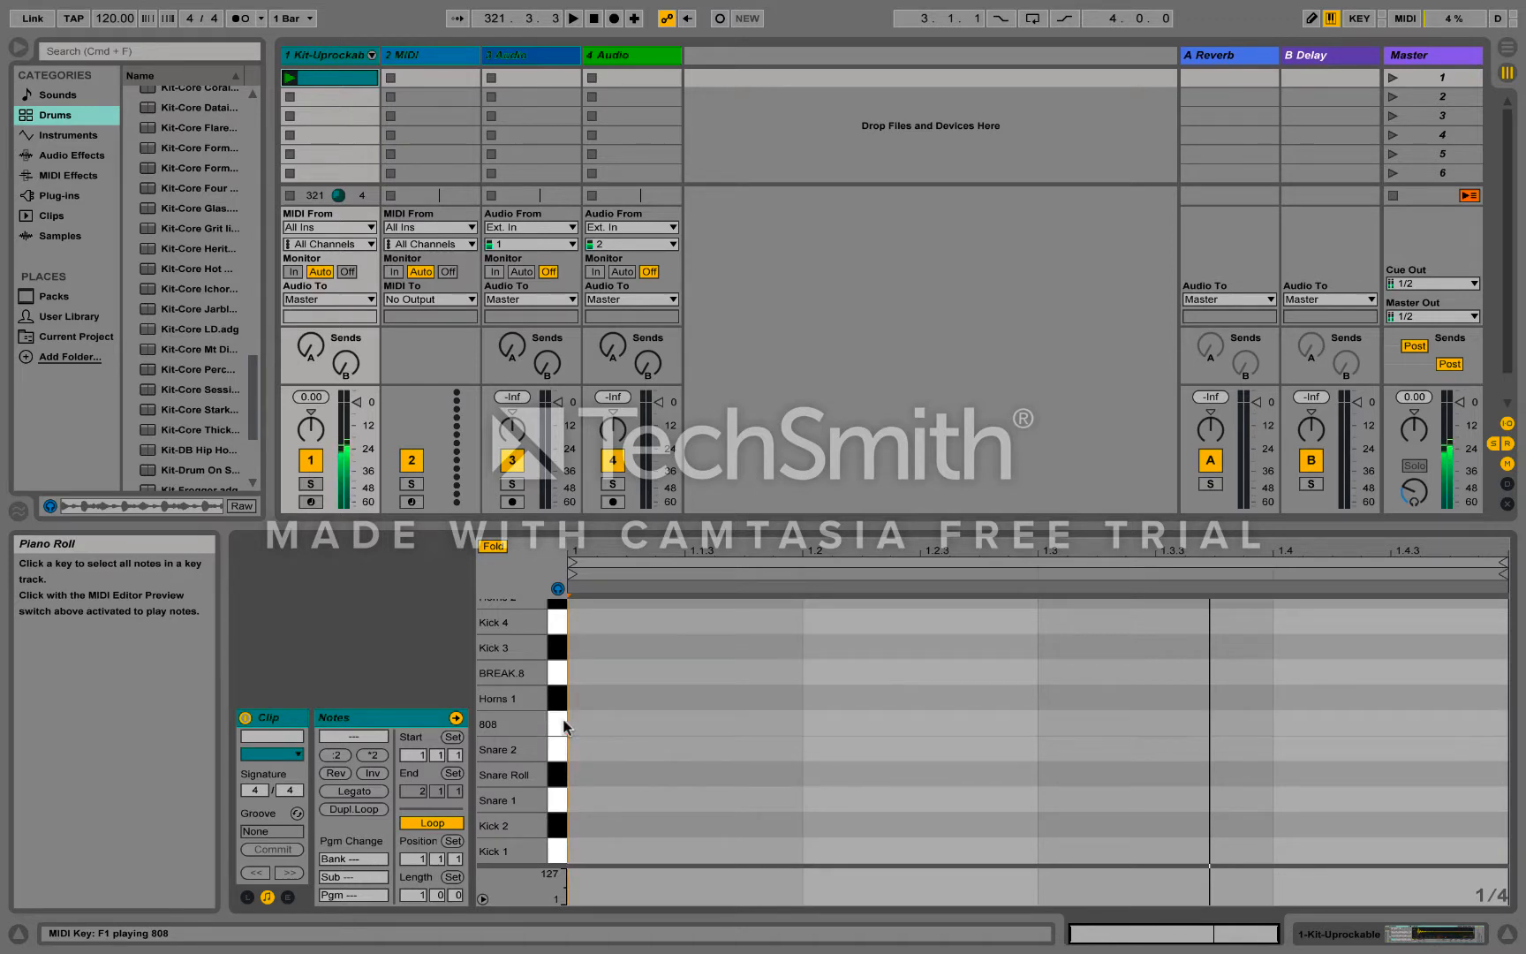
left_click(563, 725)
left_click(562, 725)
left_click(562, 725)
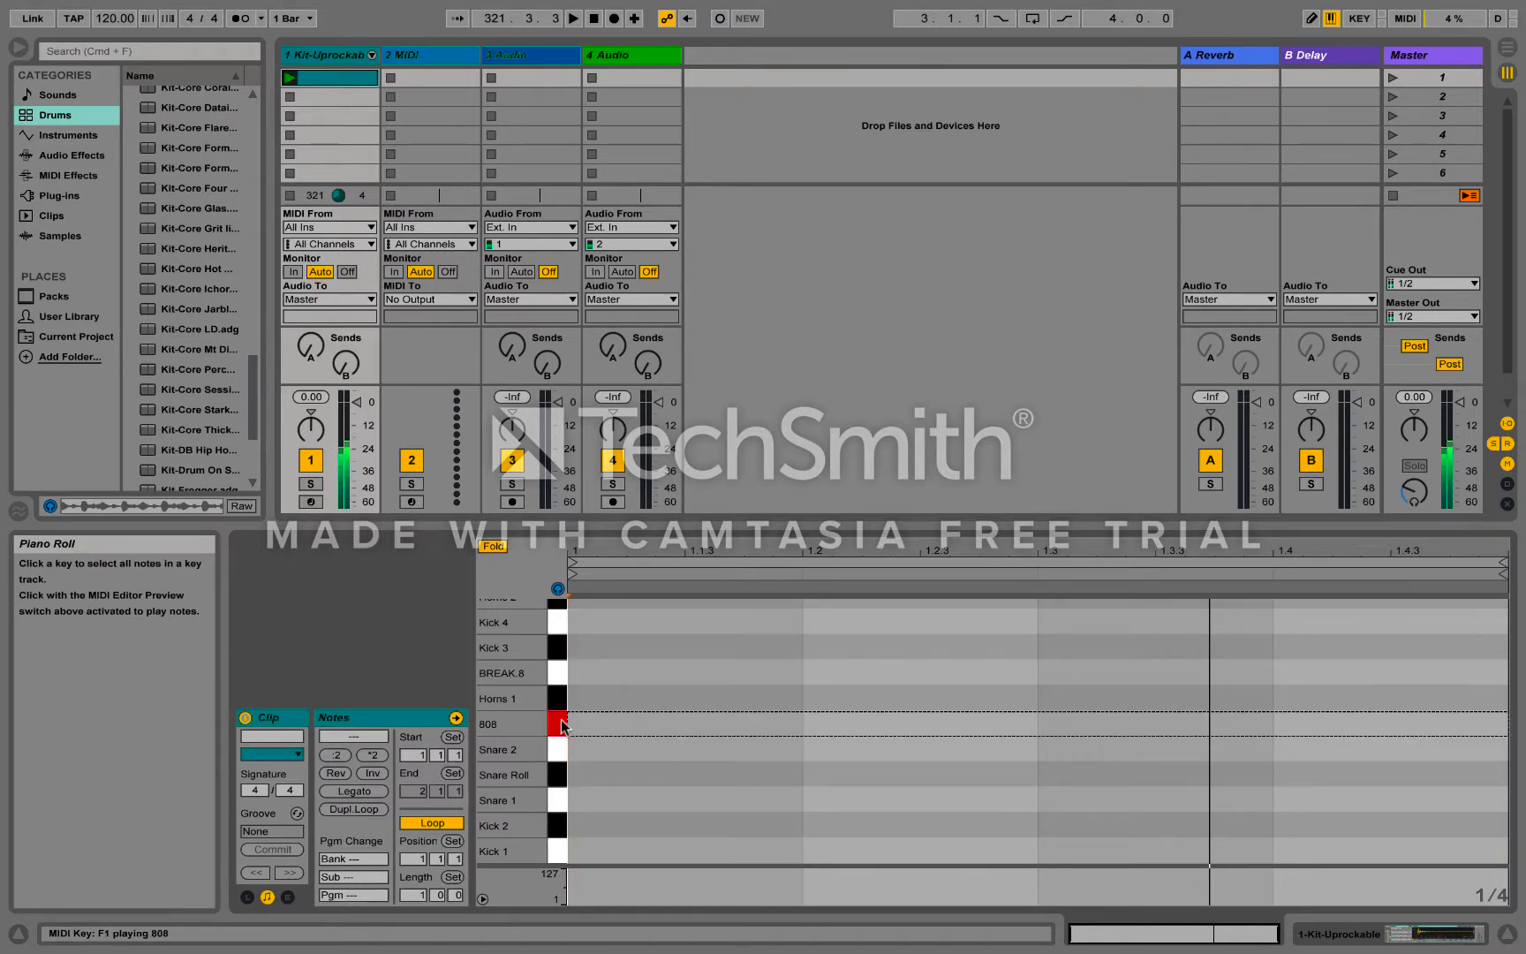
double_click(619, 723)
double_click(1131, 721)
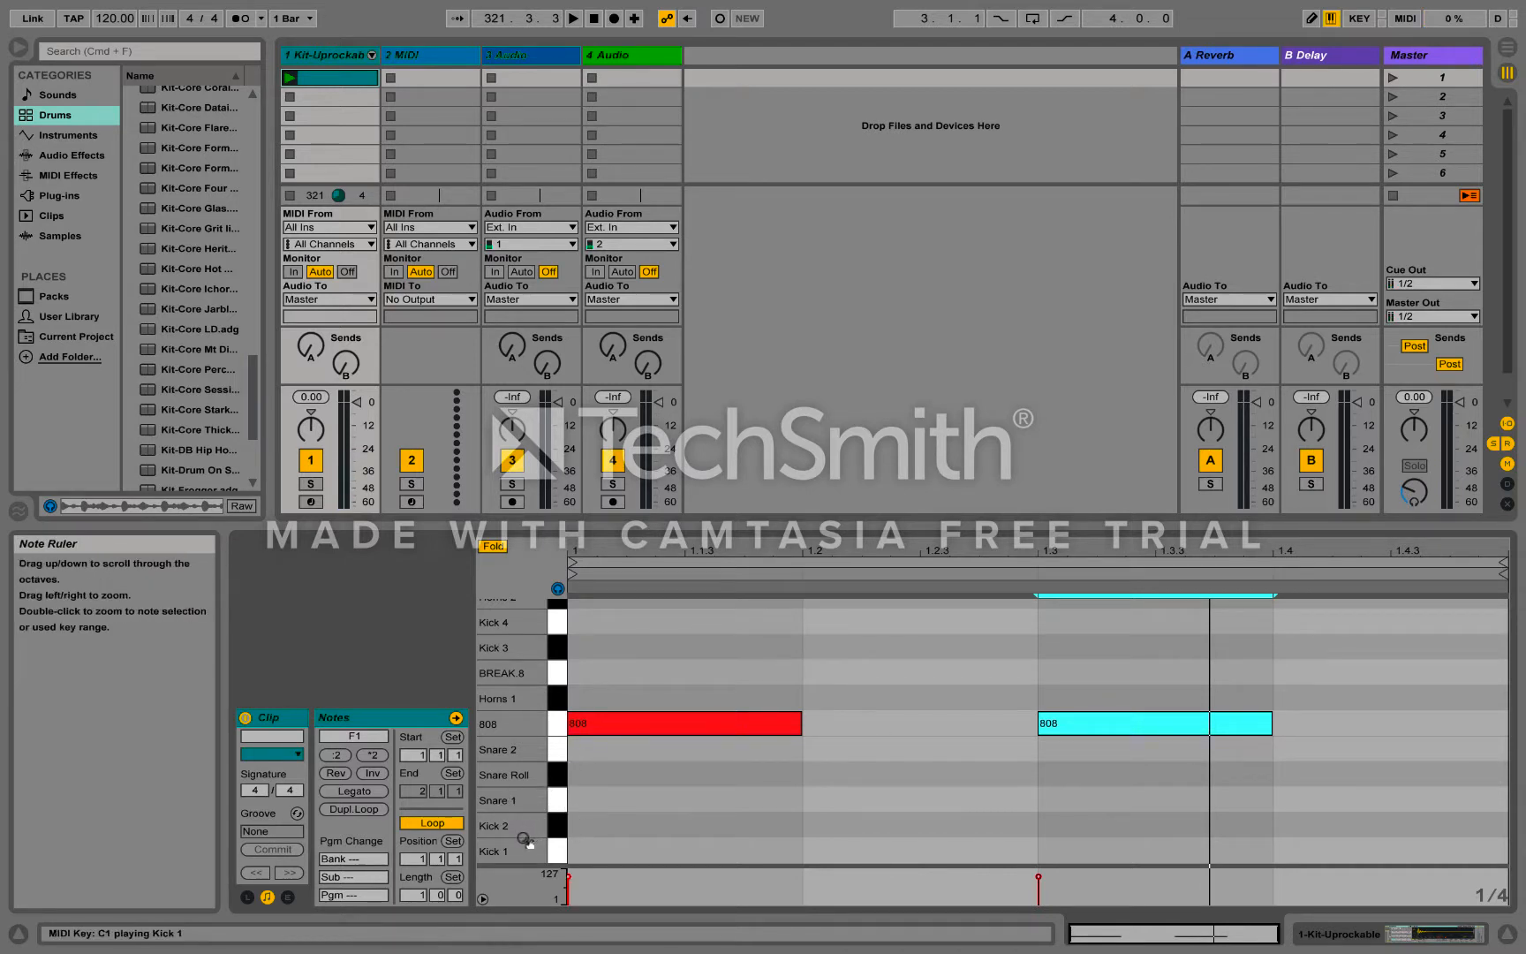
- Add quarter-note Kick 3 hits on beats 2 and 4, and play the clip to hear the pattern
left_click(560, 648)
double_click(911, 652)
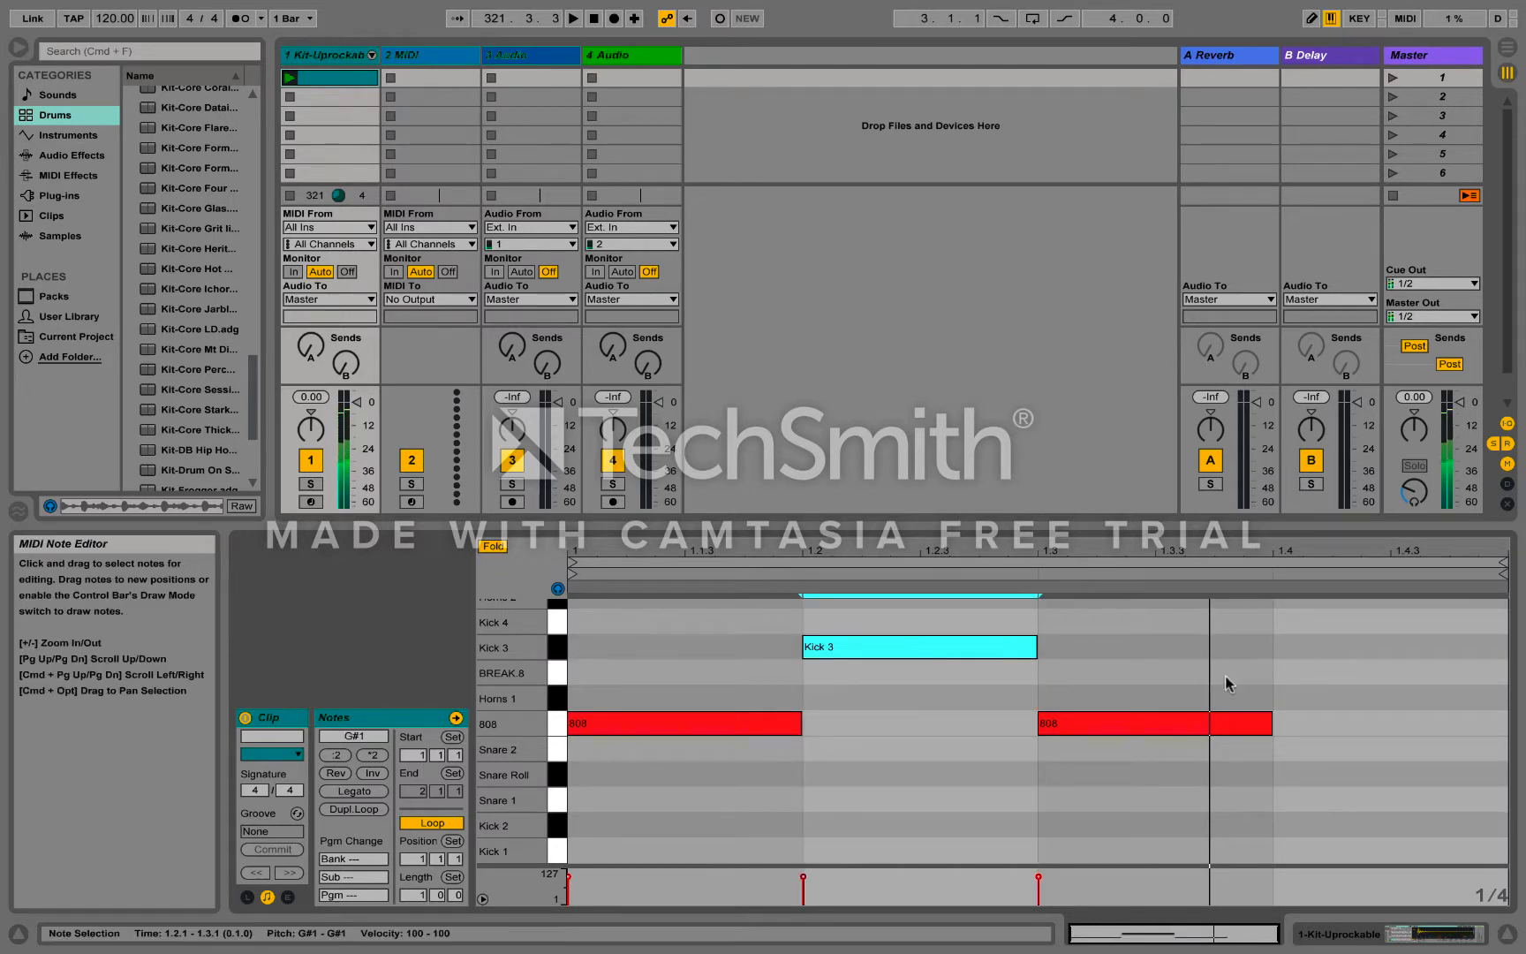
double_click(1315, 646)
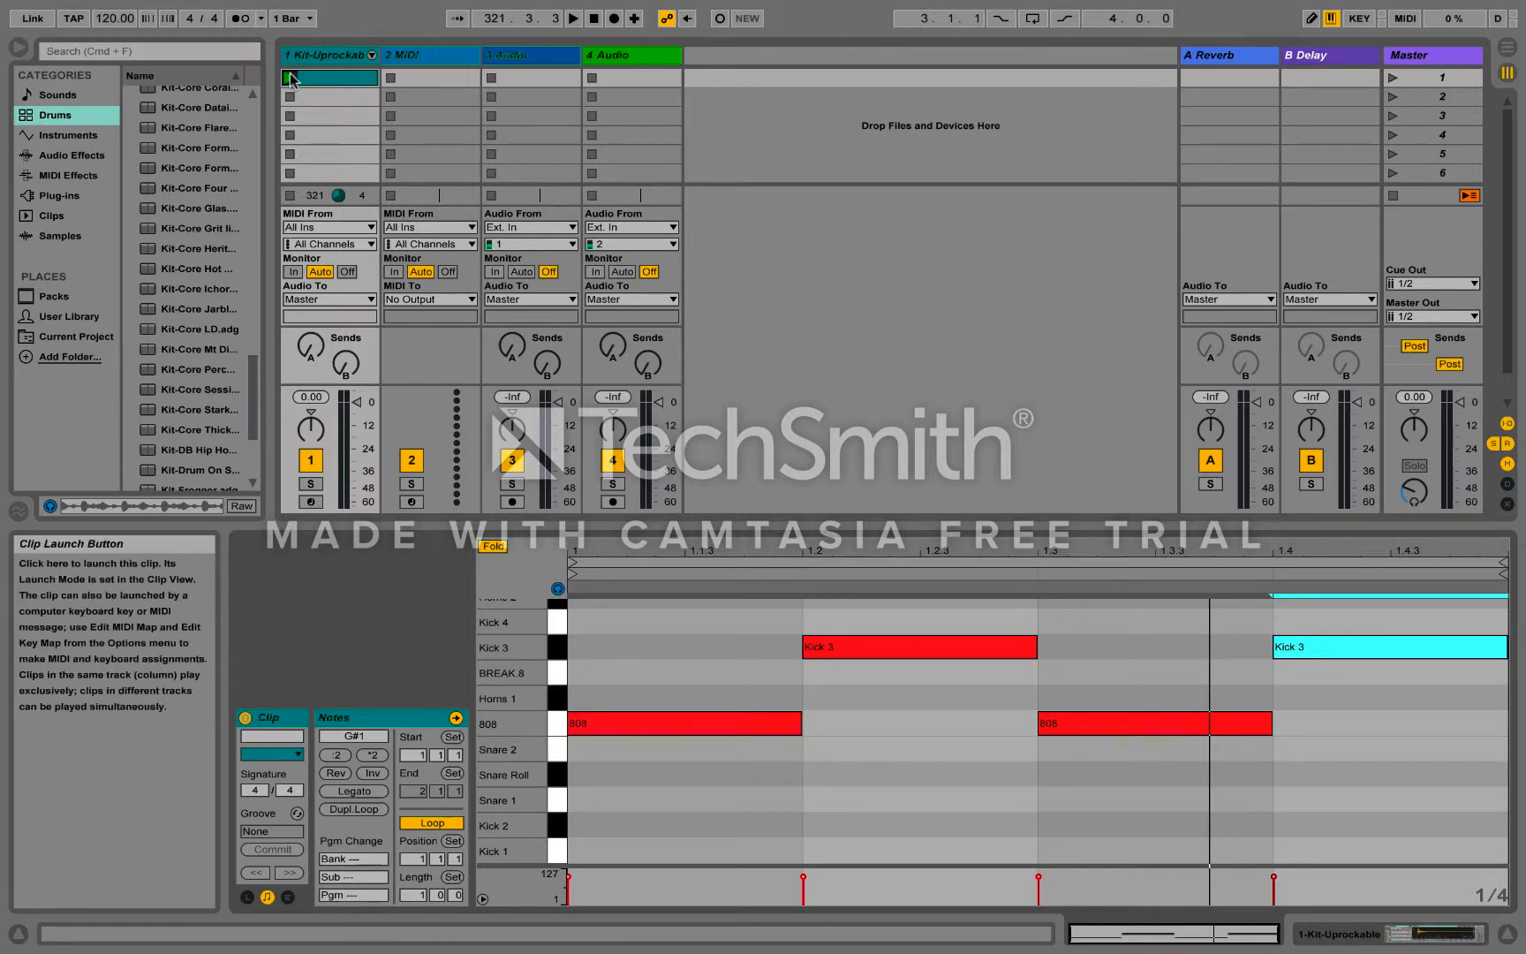
left_click(290, 73)
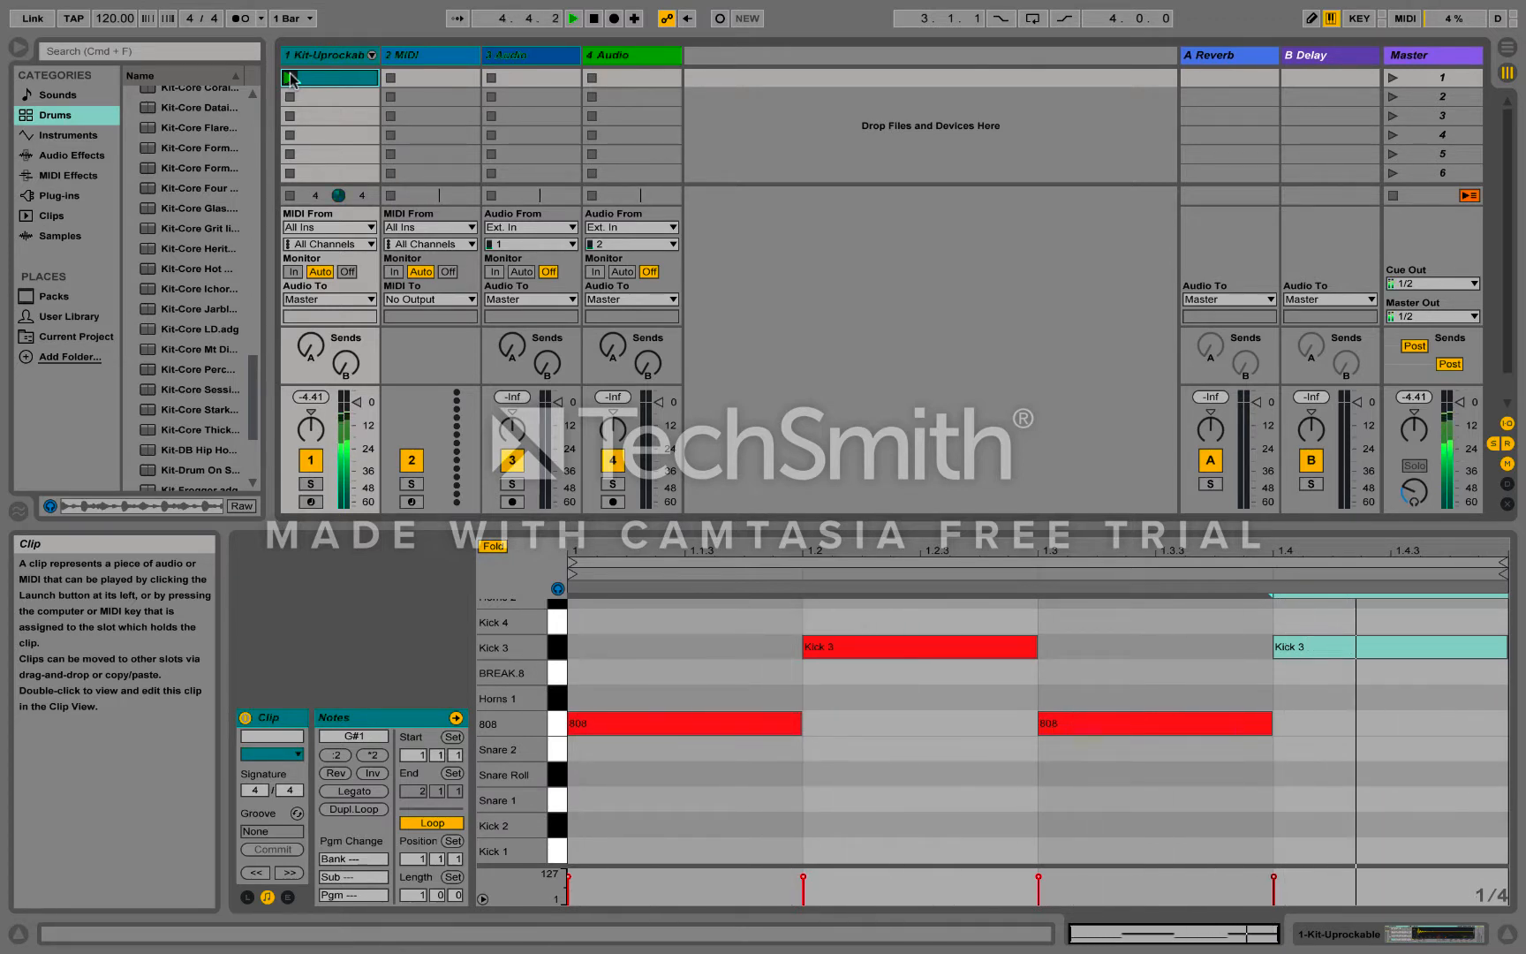
key("space")
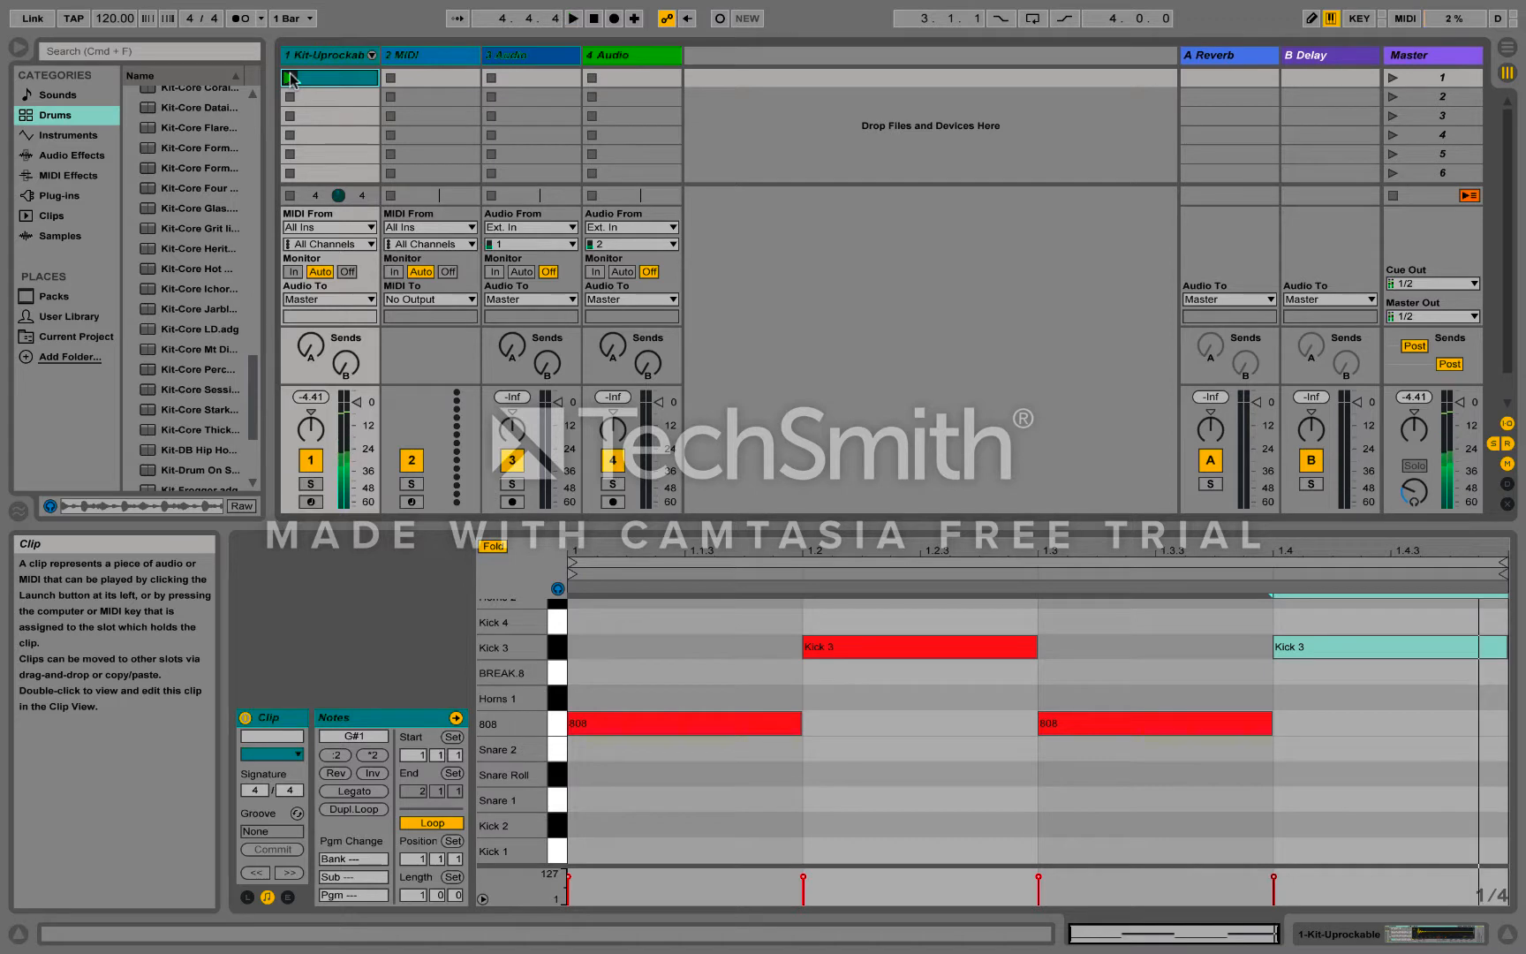
- Set the fixed grid to 1/8 and add eighth-note Kick 4 hits at 1.1.1, 1.1.3, 1.2.3 and 1.3.3
right_click(709, 624)
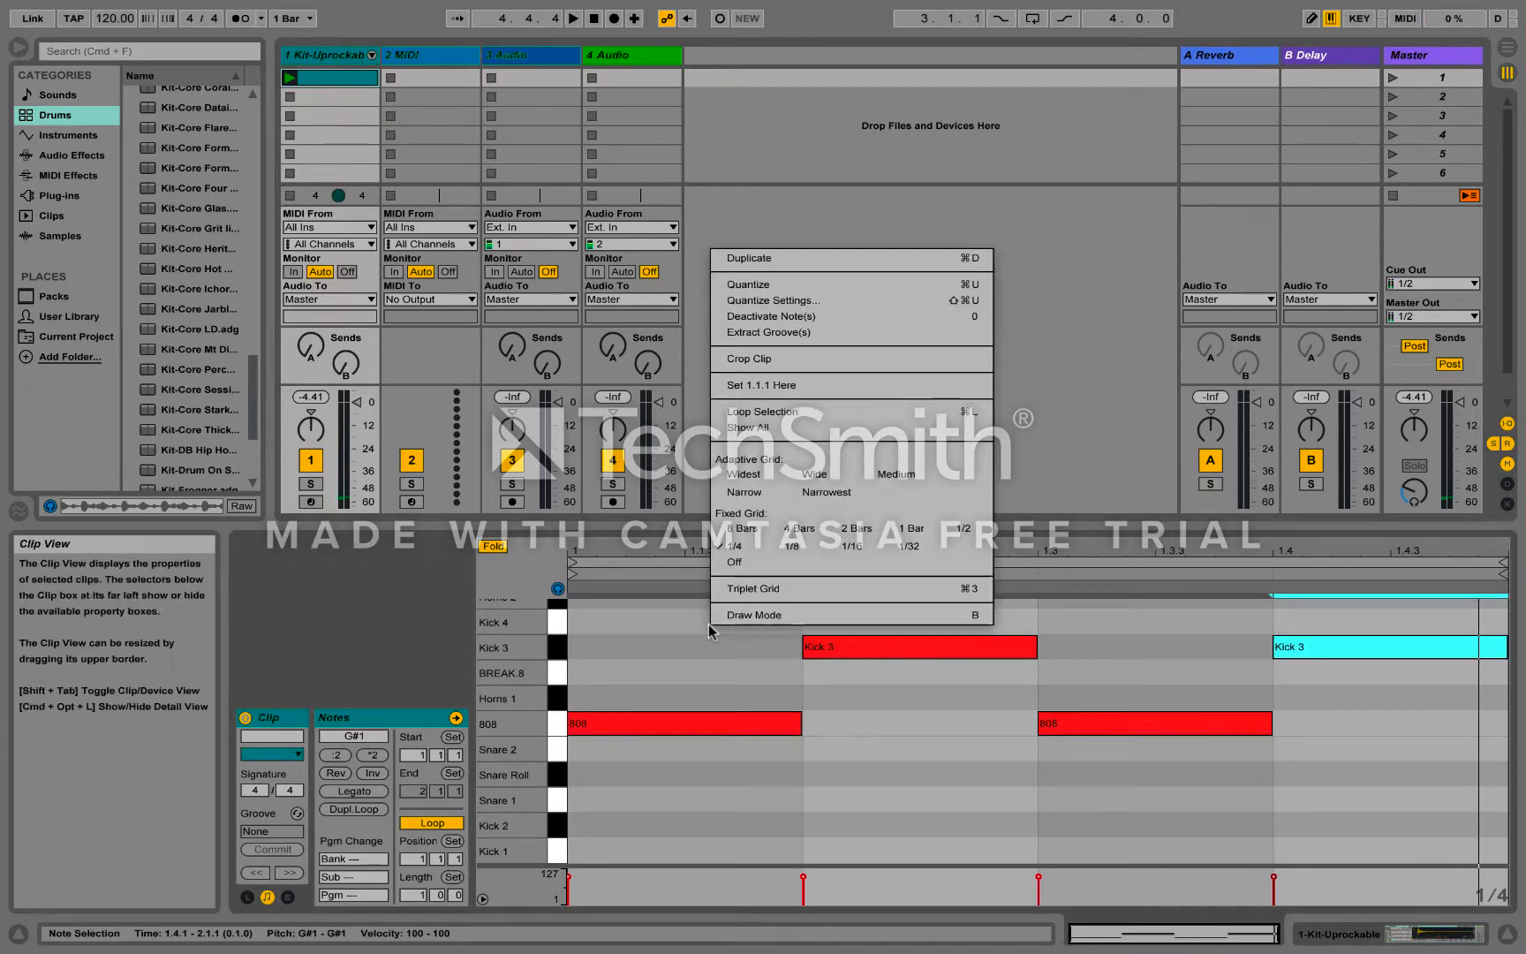
left_click(786, 546)
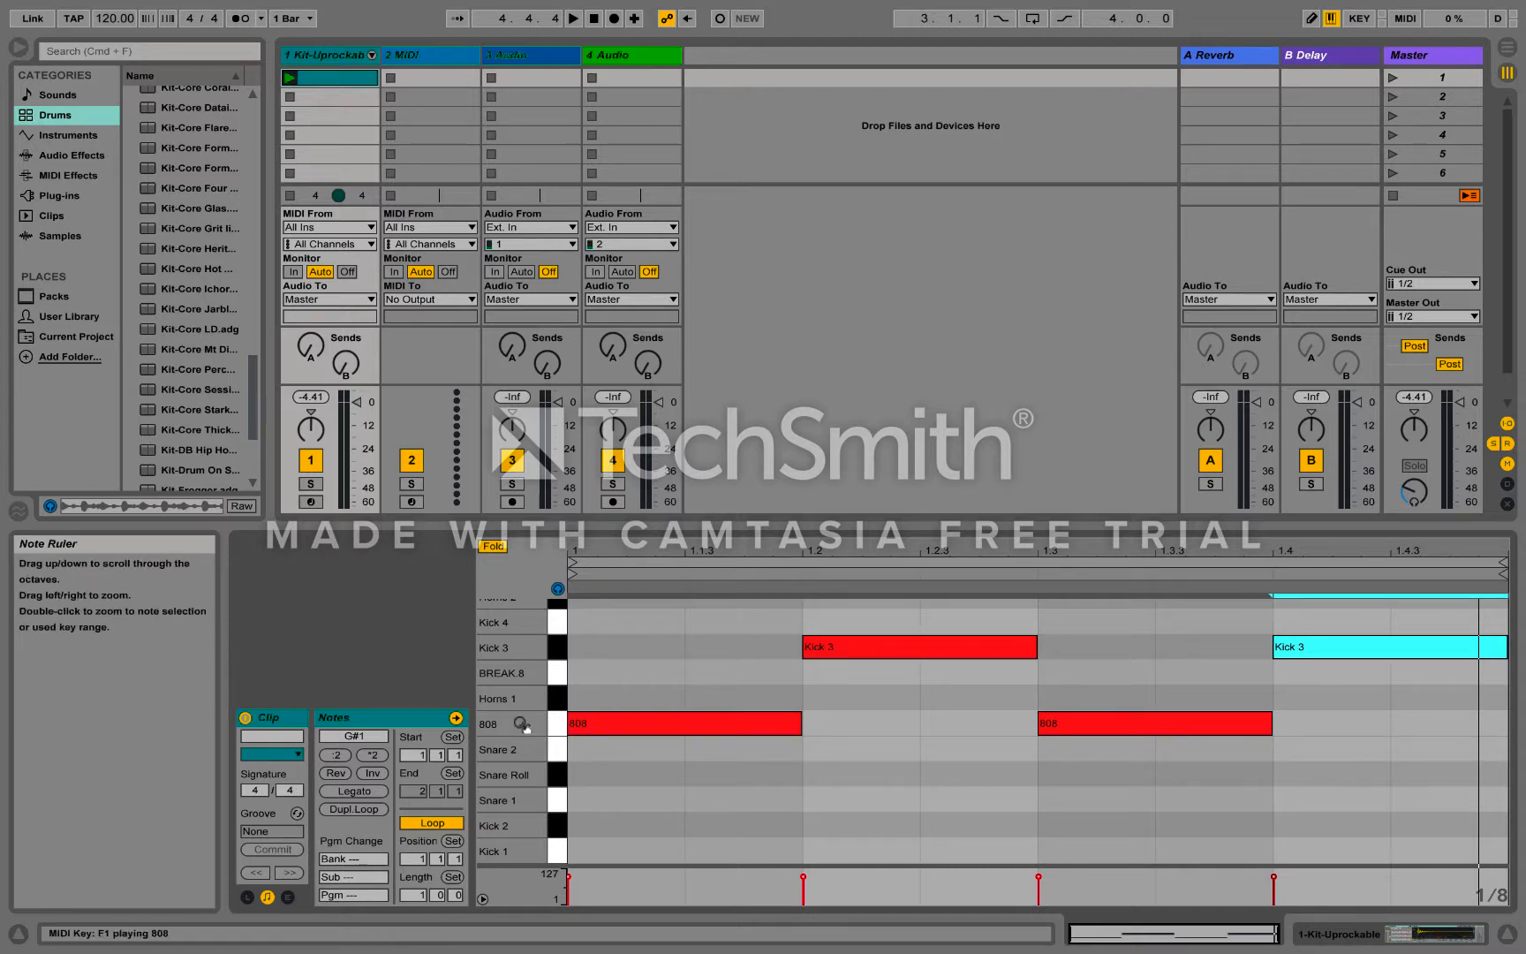
left_click(558, 622)
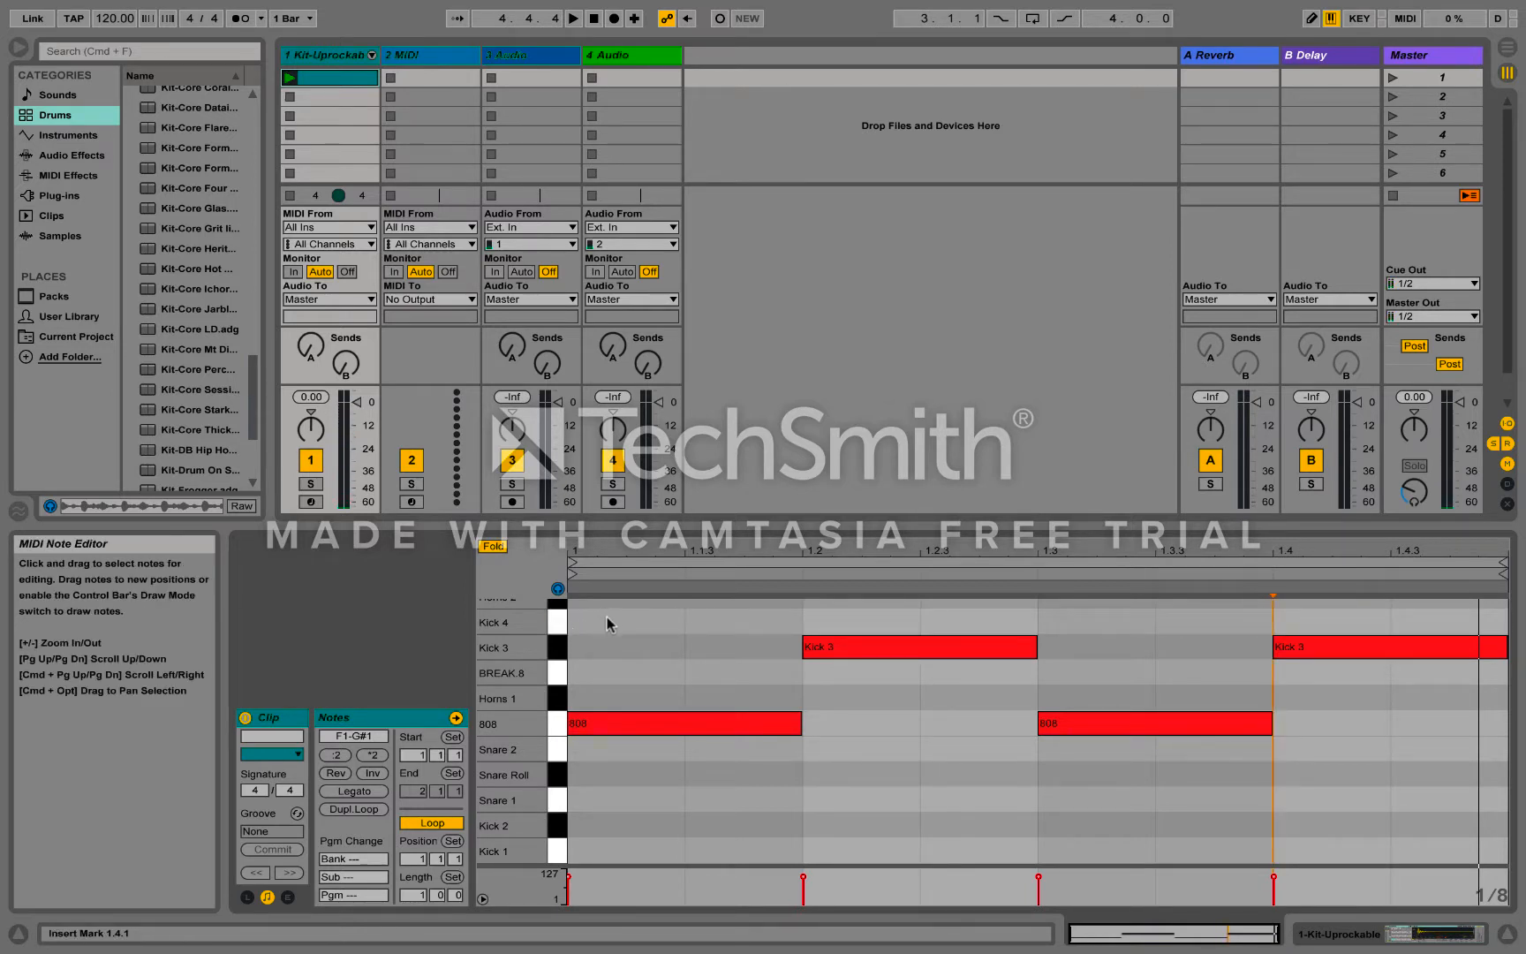
double_click(664, 622)
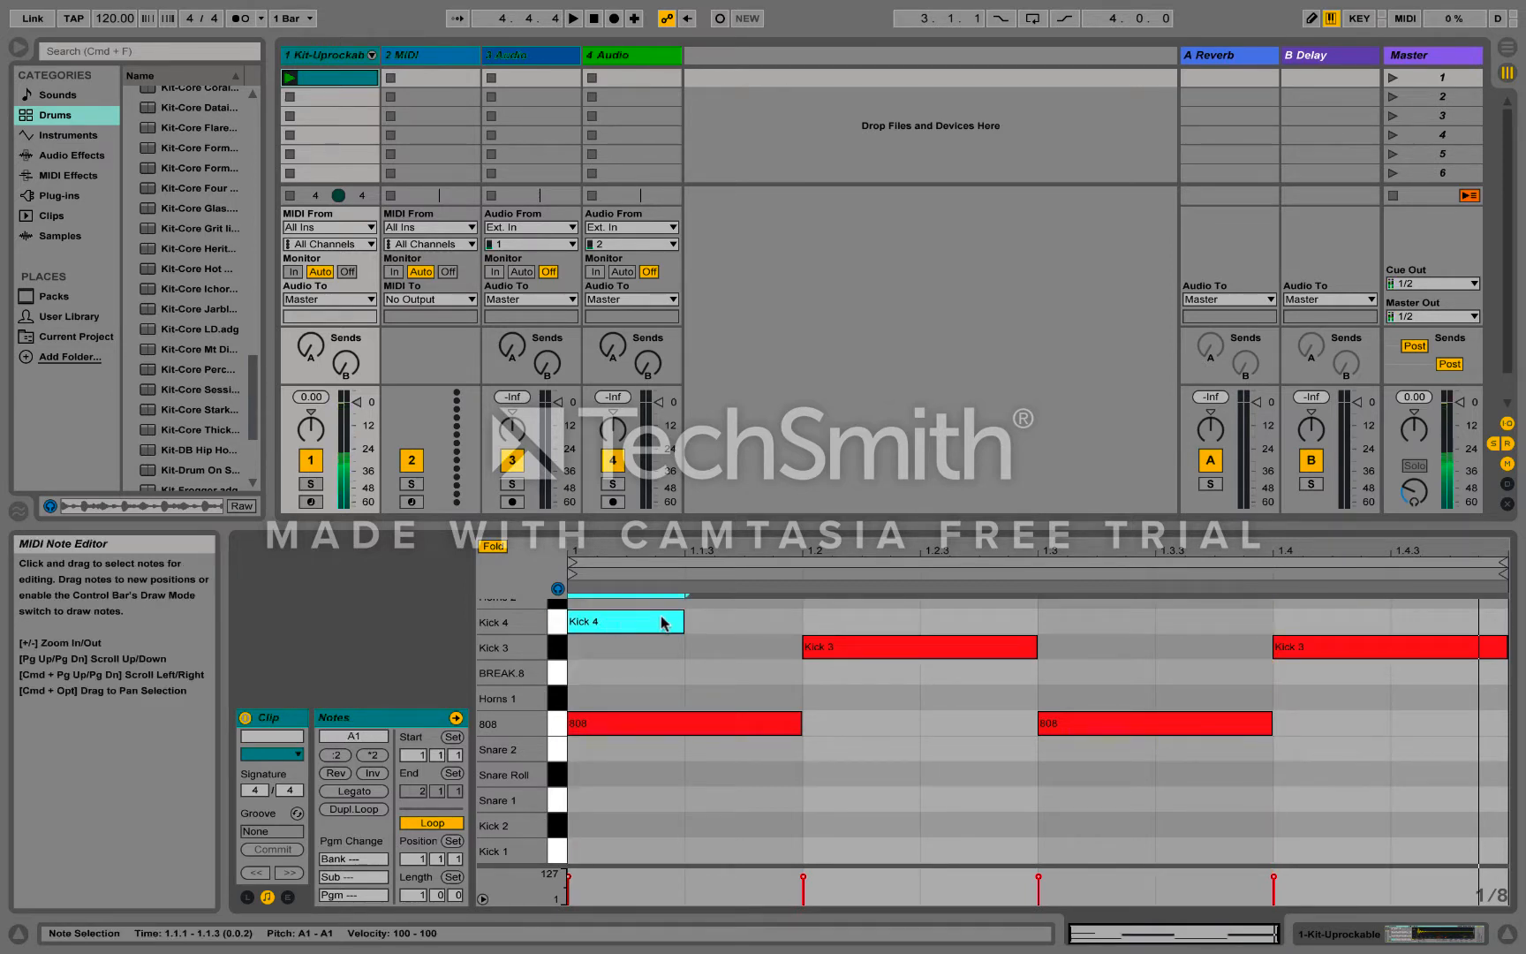
double_click(719, 623)
double_click(964, 620)
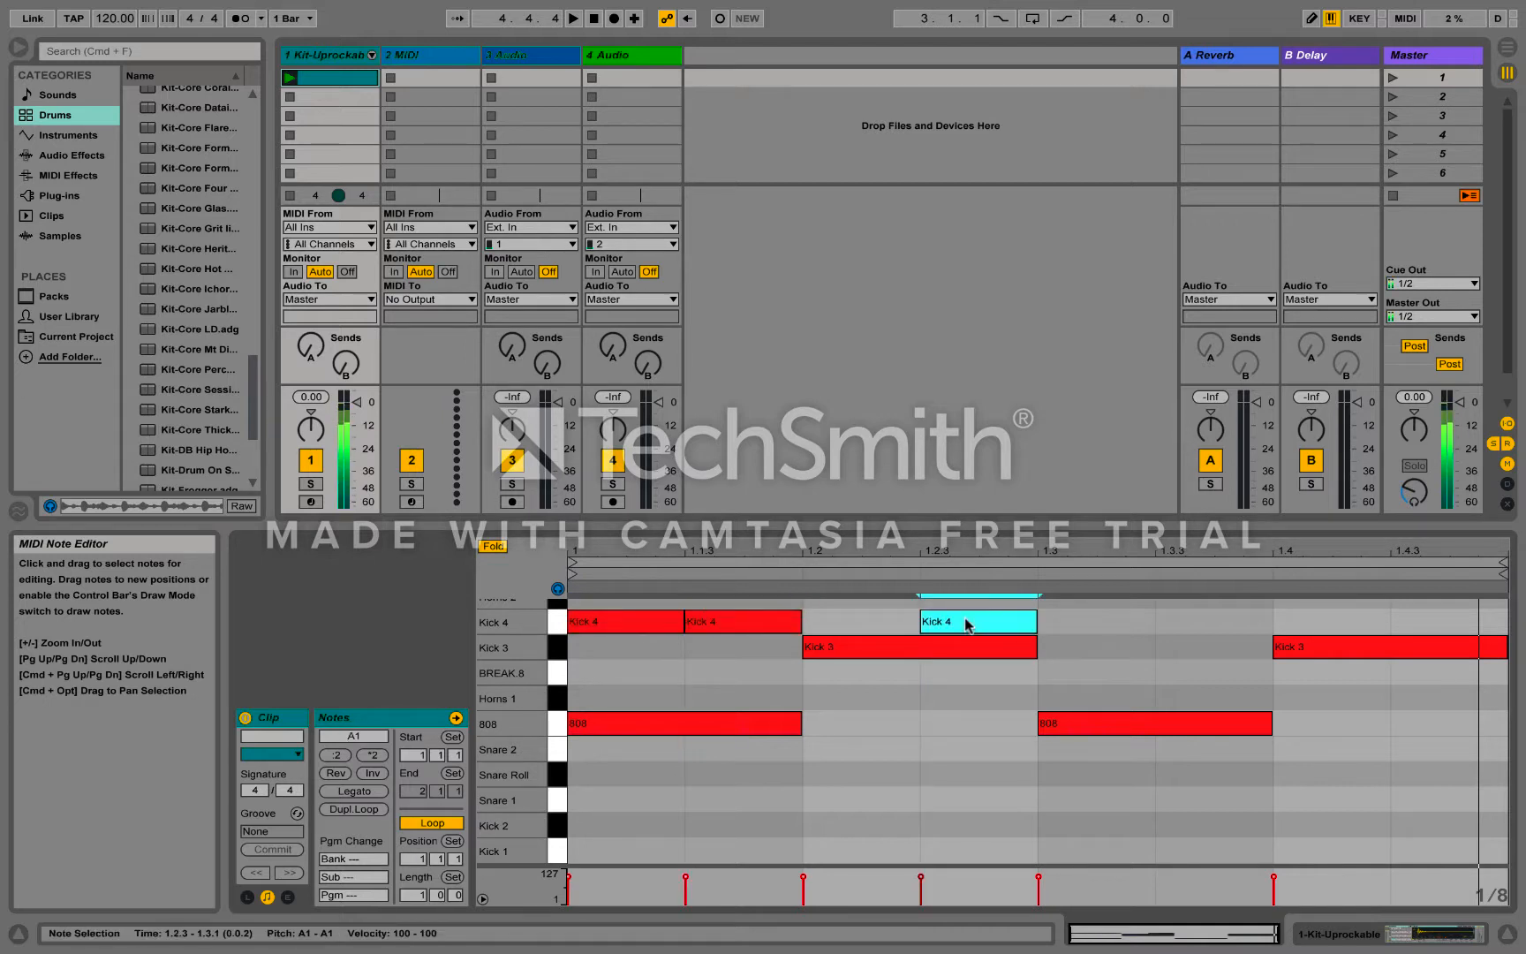
left_click(1196, 620)
double_click(1196, 621)
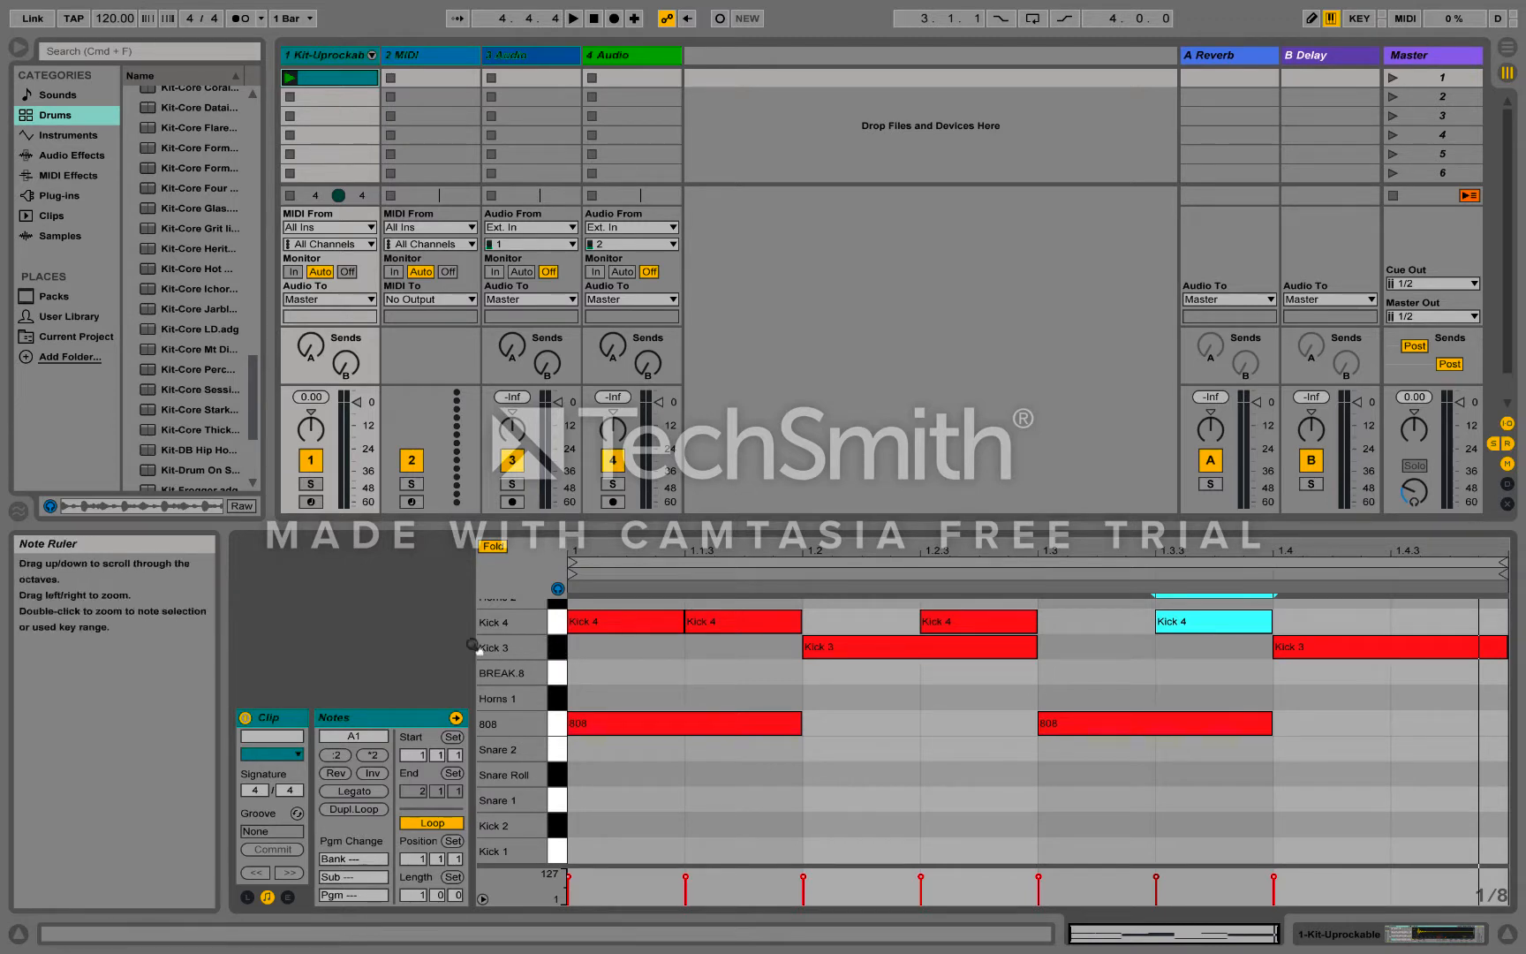
- Audition the Horns 1 and Horns 2 sounds of the drum kit
scroll(505, 657, "up", 3)
left_click(557, 763)
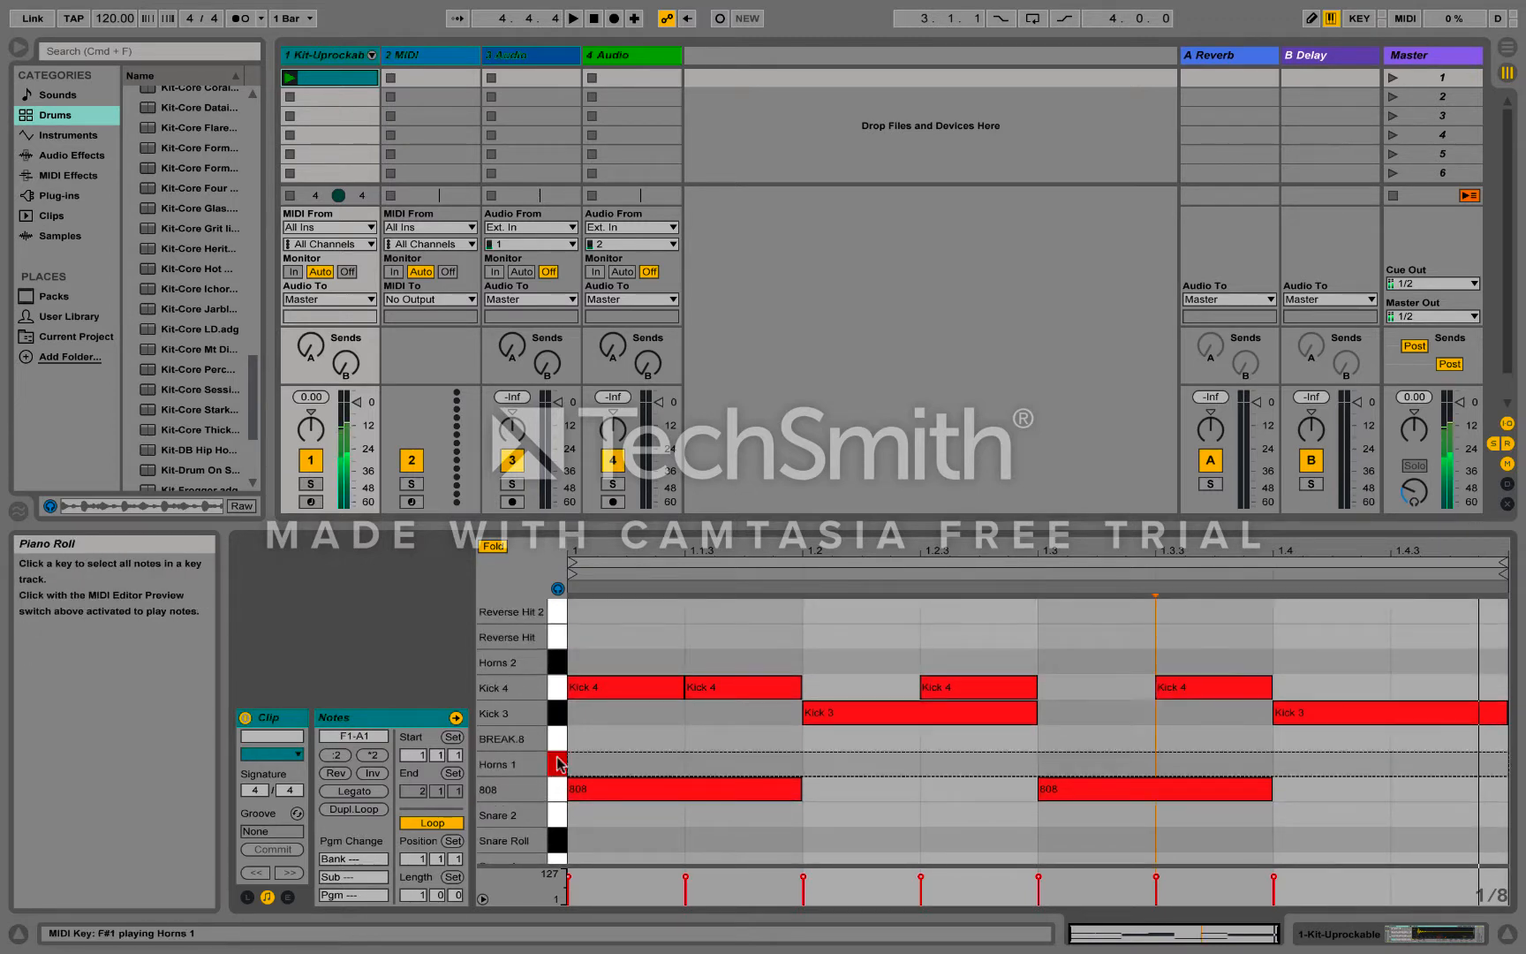
left_click(558, 763)
left_click(557, 764)
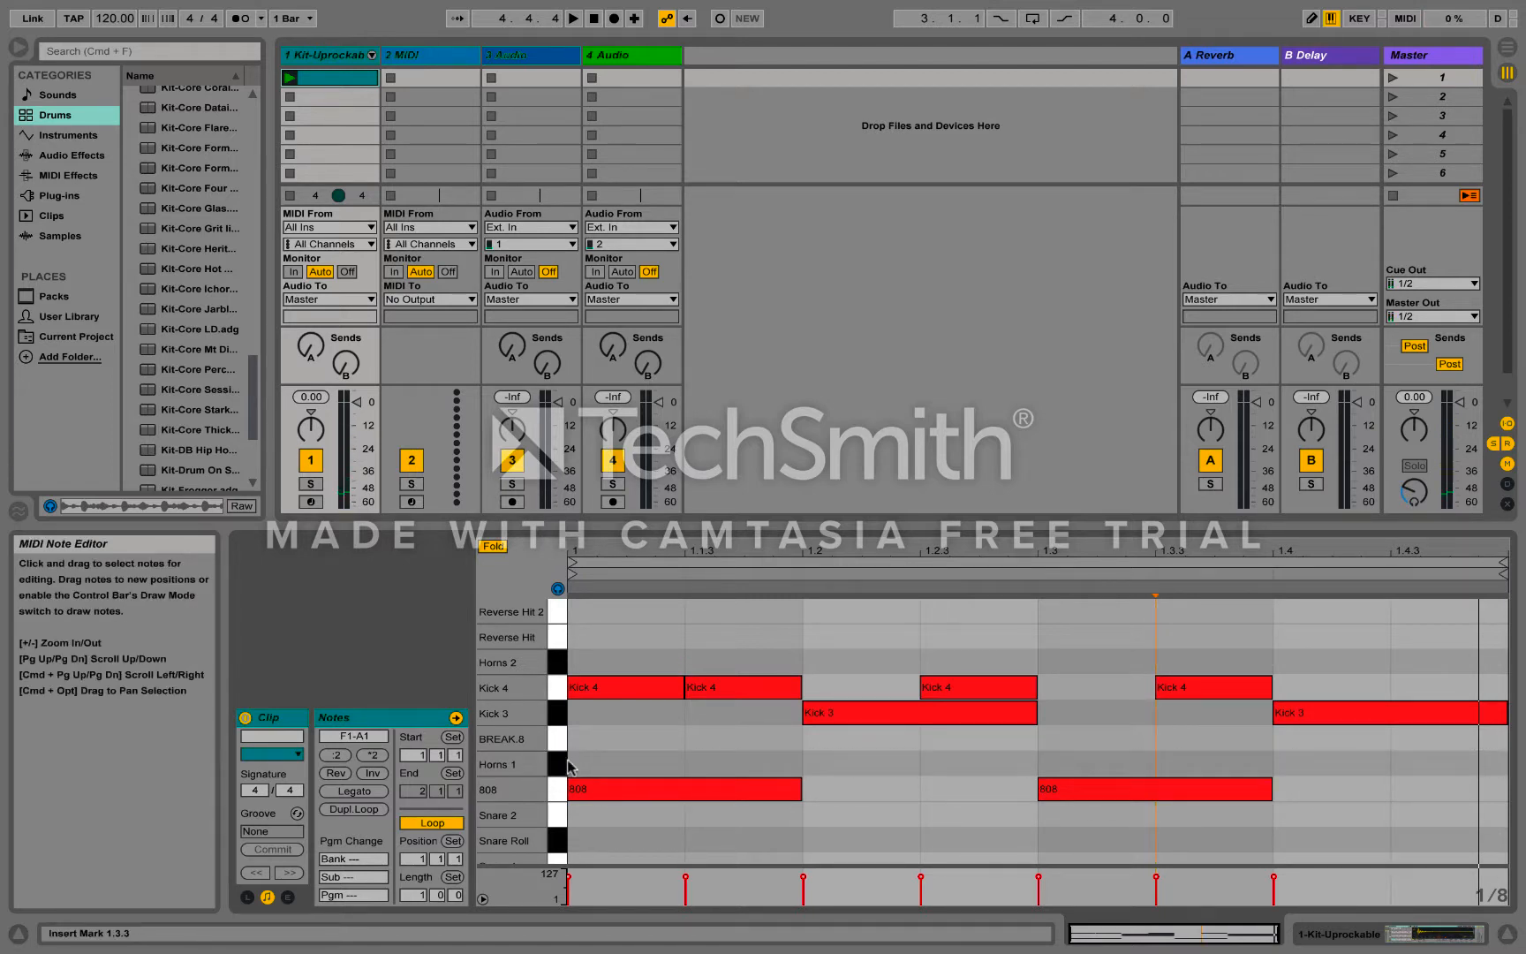
left_click(561, 764)
left_click(556, 662)
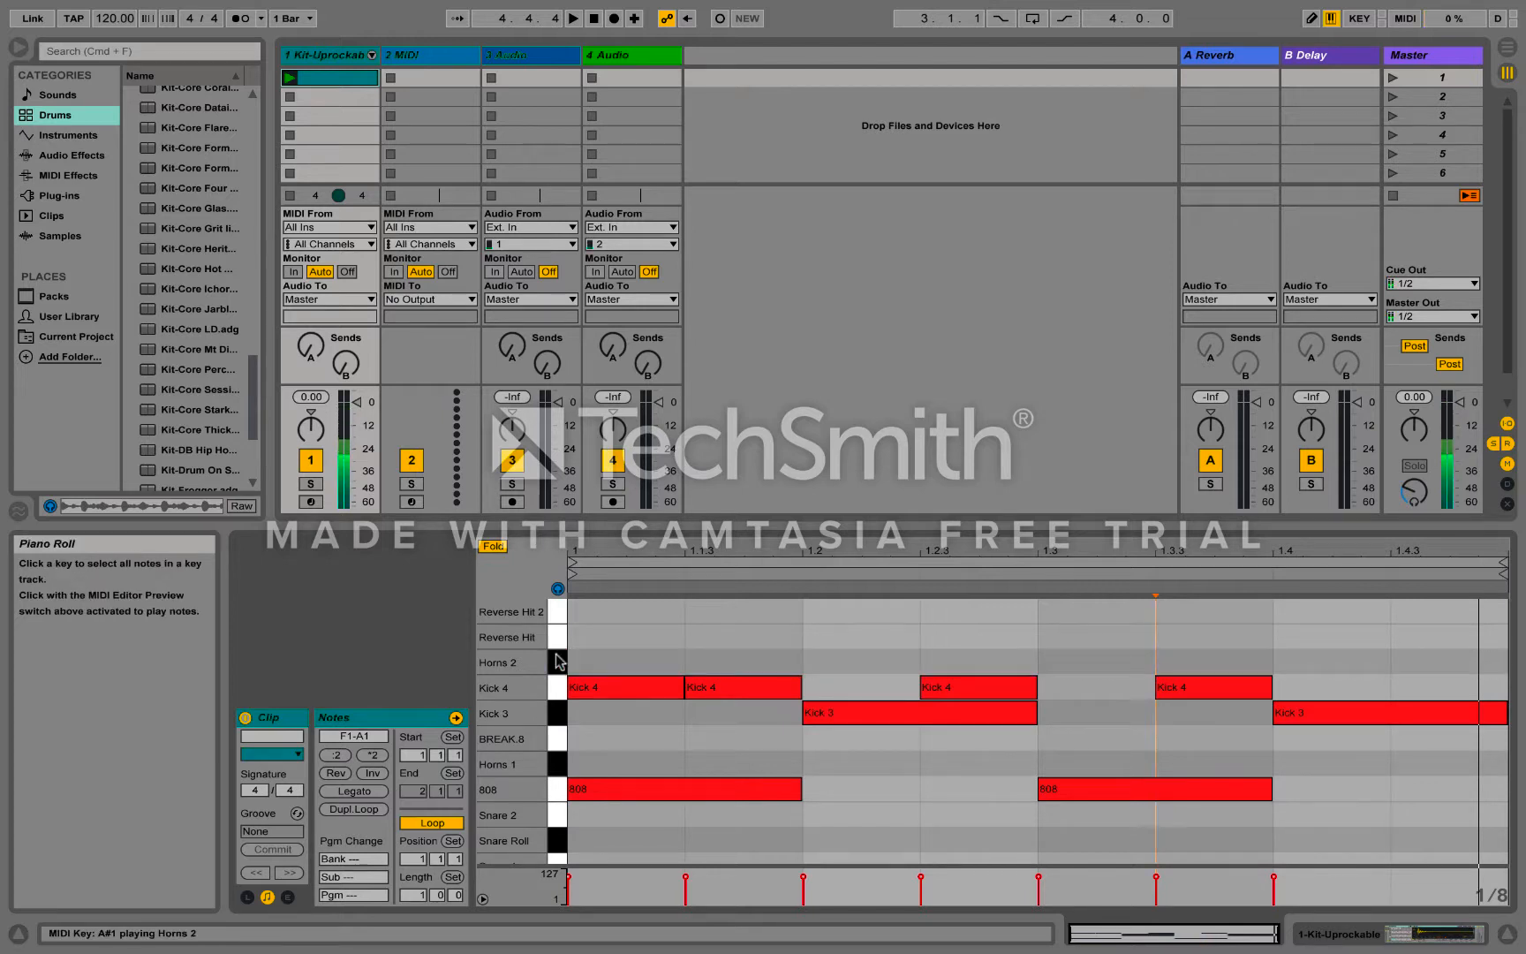
- Try eighth-note Horns 2 hits at 1.1.3, 1.2.1, 1.3.1 and 1.4.1, and play the clip
double_click(729, 661)
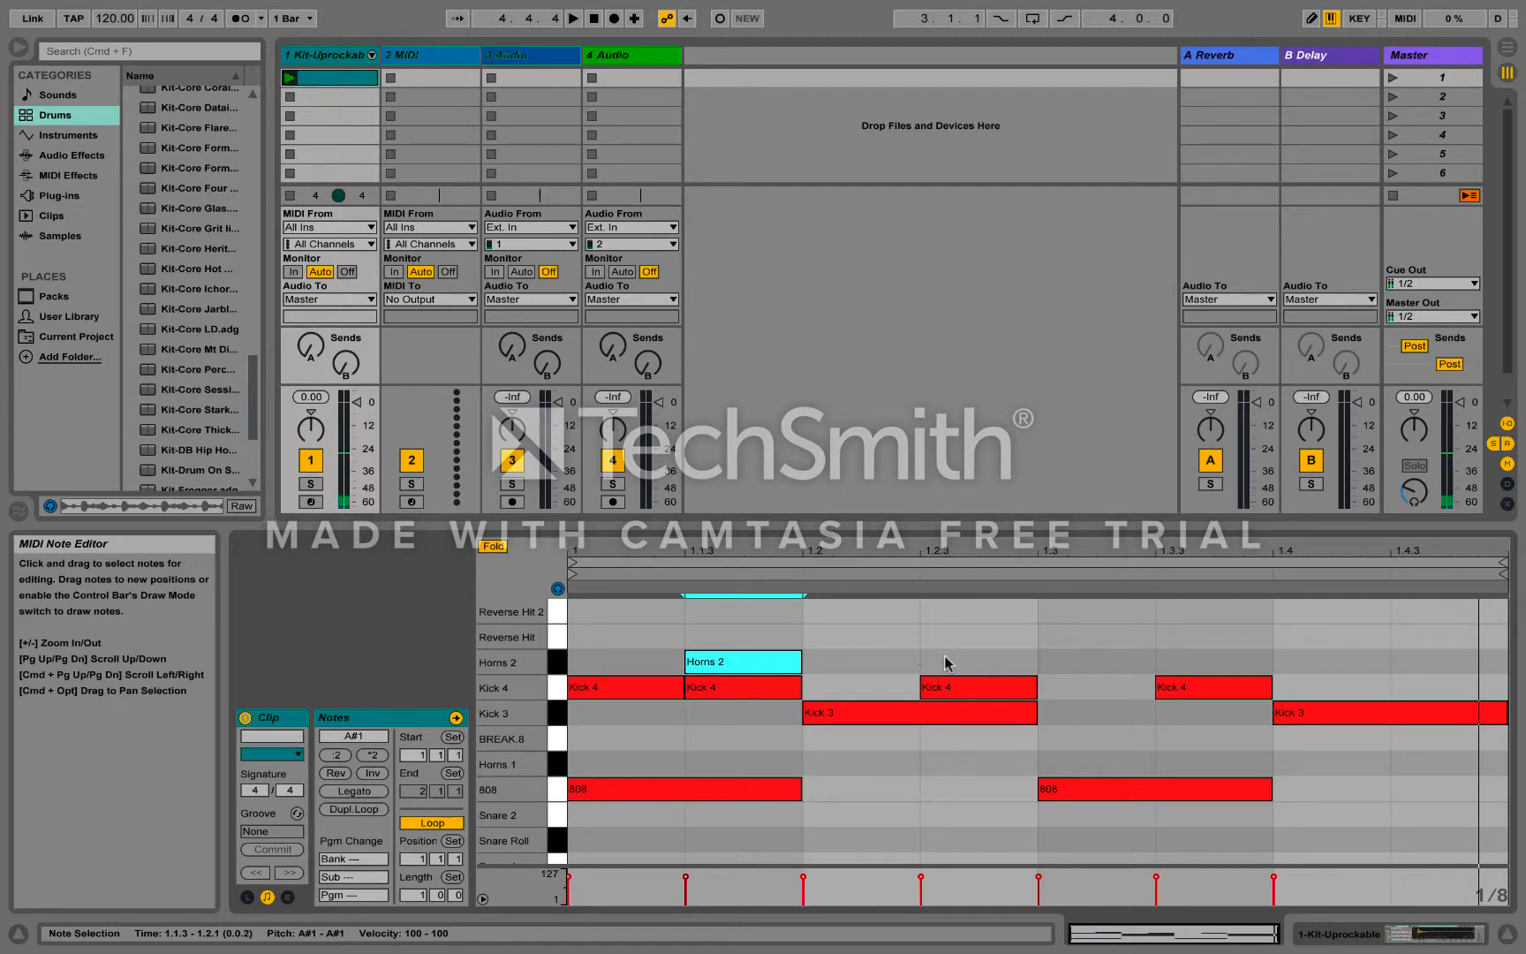
double_click(862, 664)
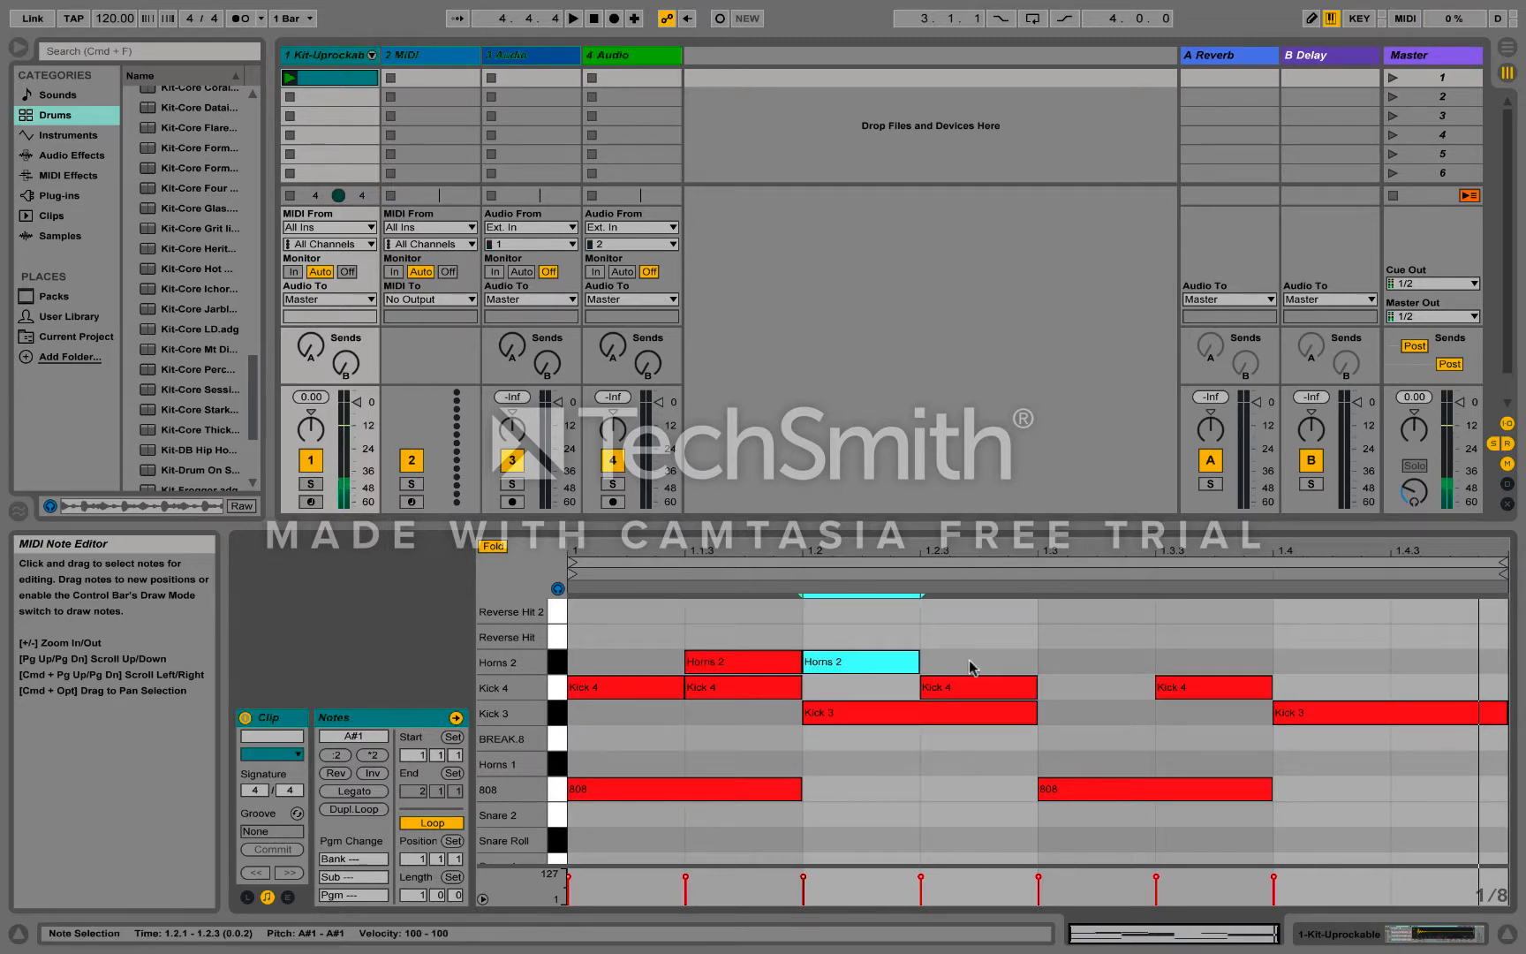
left_click(1045, 659)
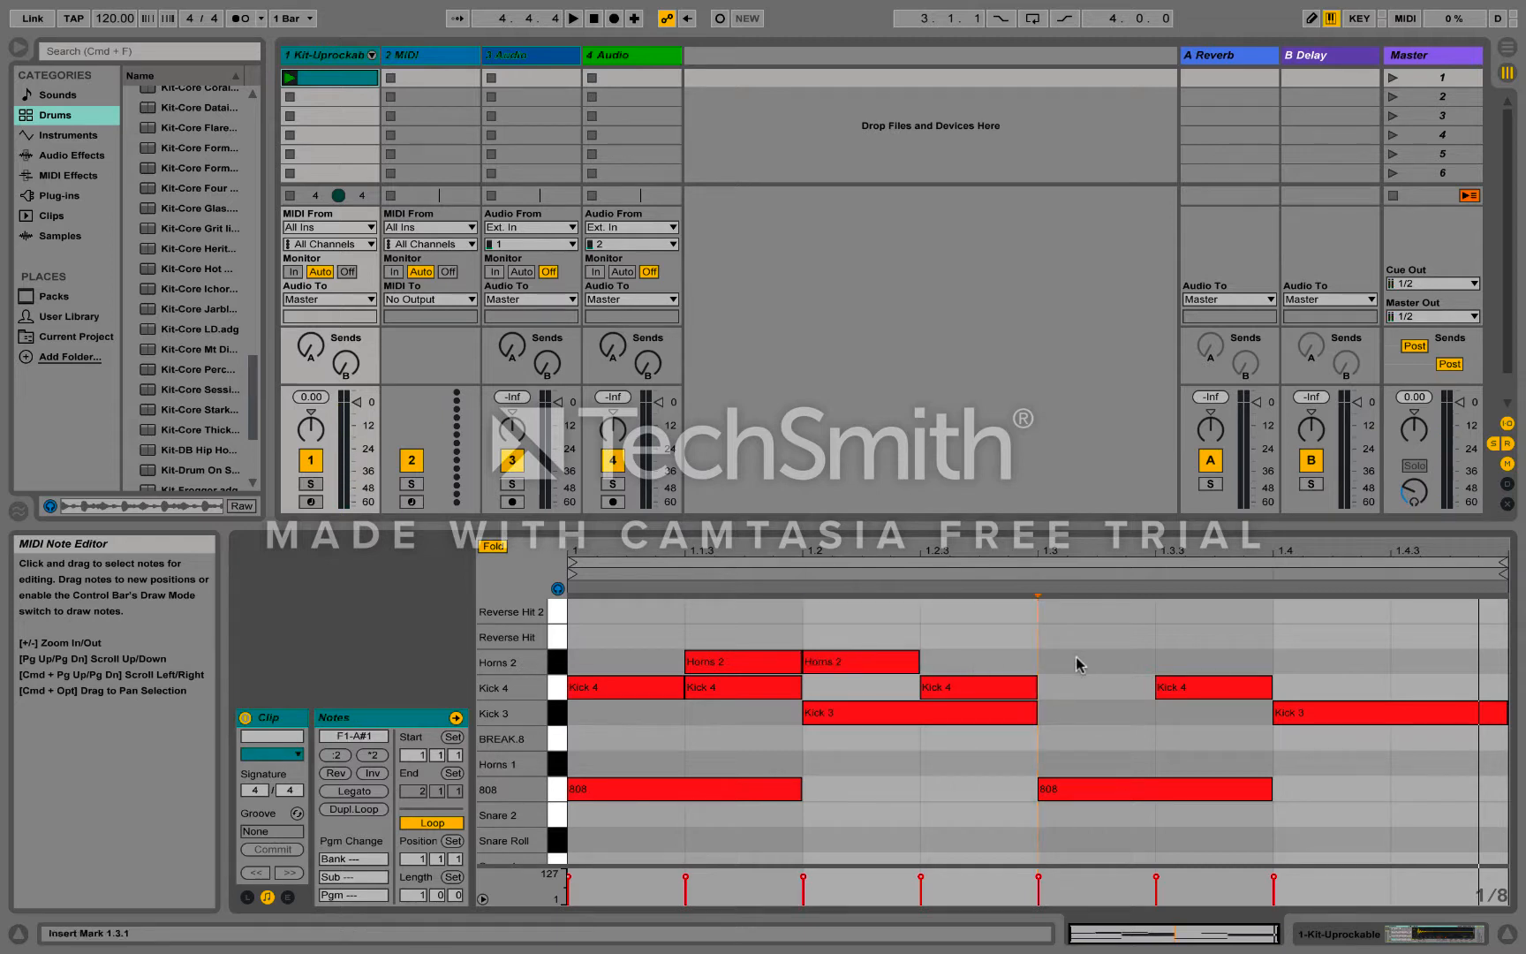
double_click(1077, 664)
double_click(1327, 664)
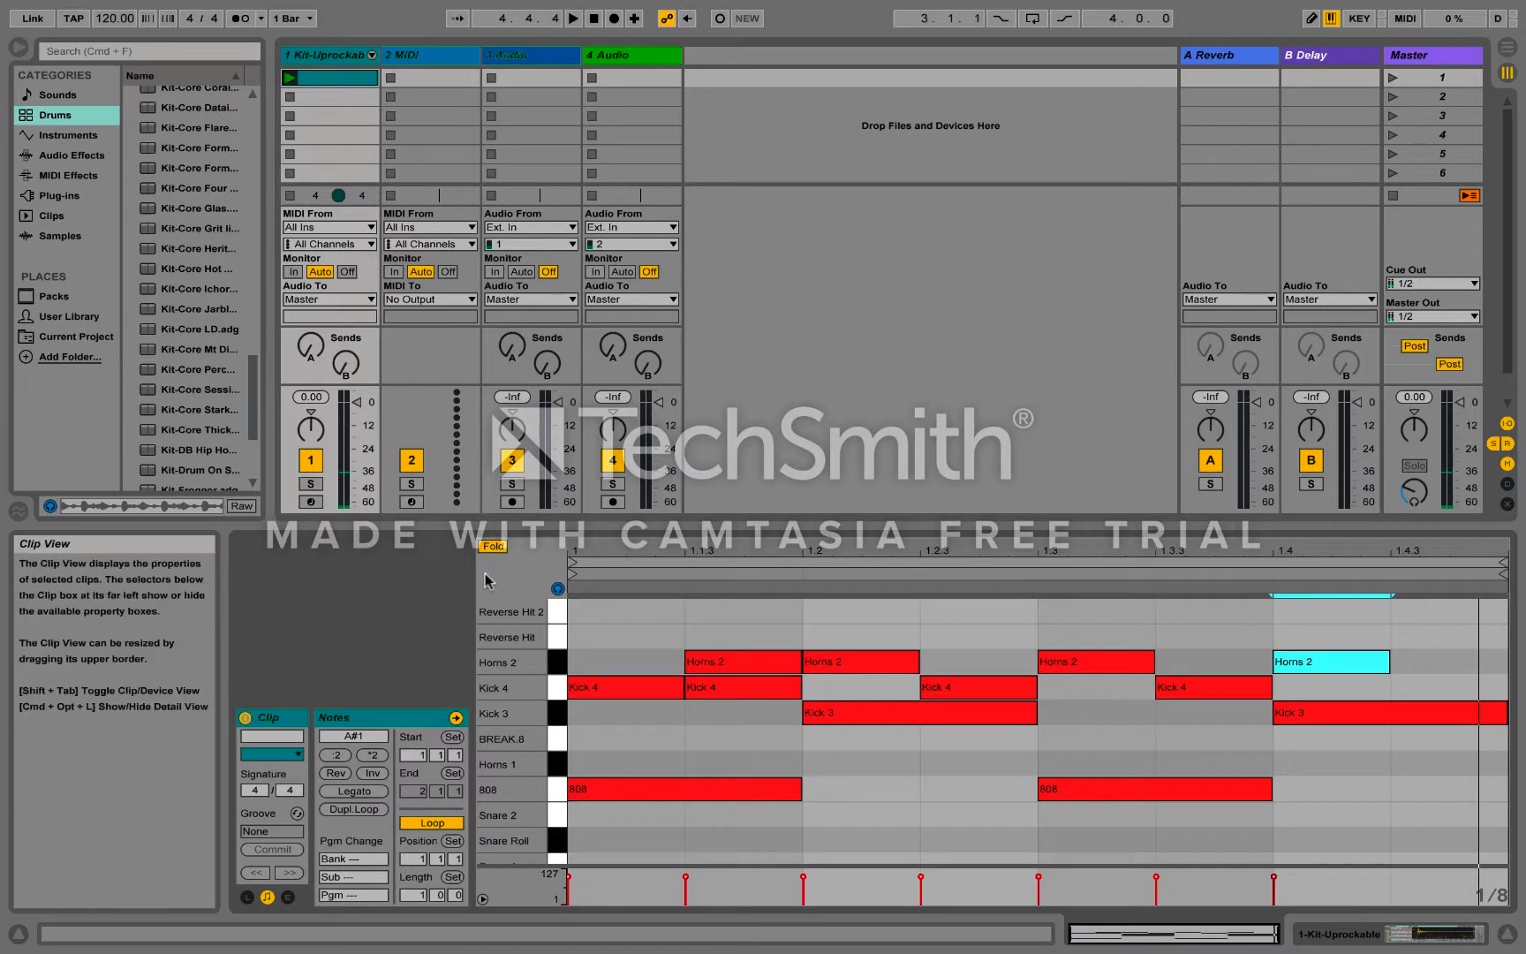
left_click(289, 77)
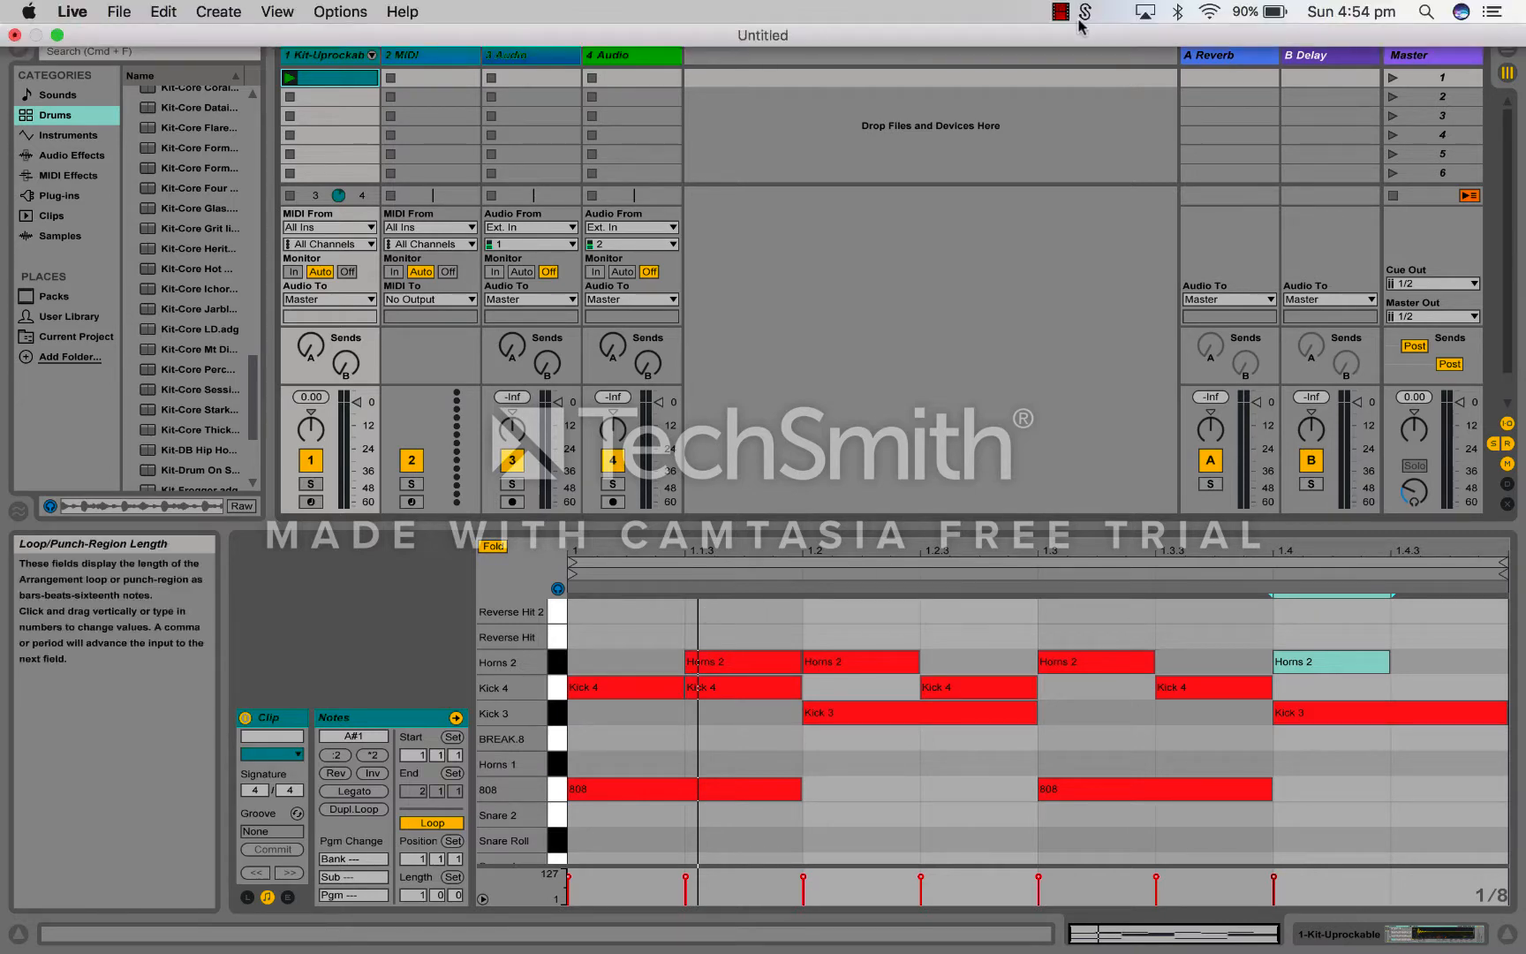
left_click(1060, 12)
left_click(1081, 58)
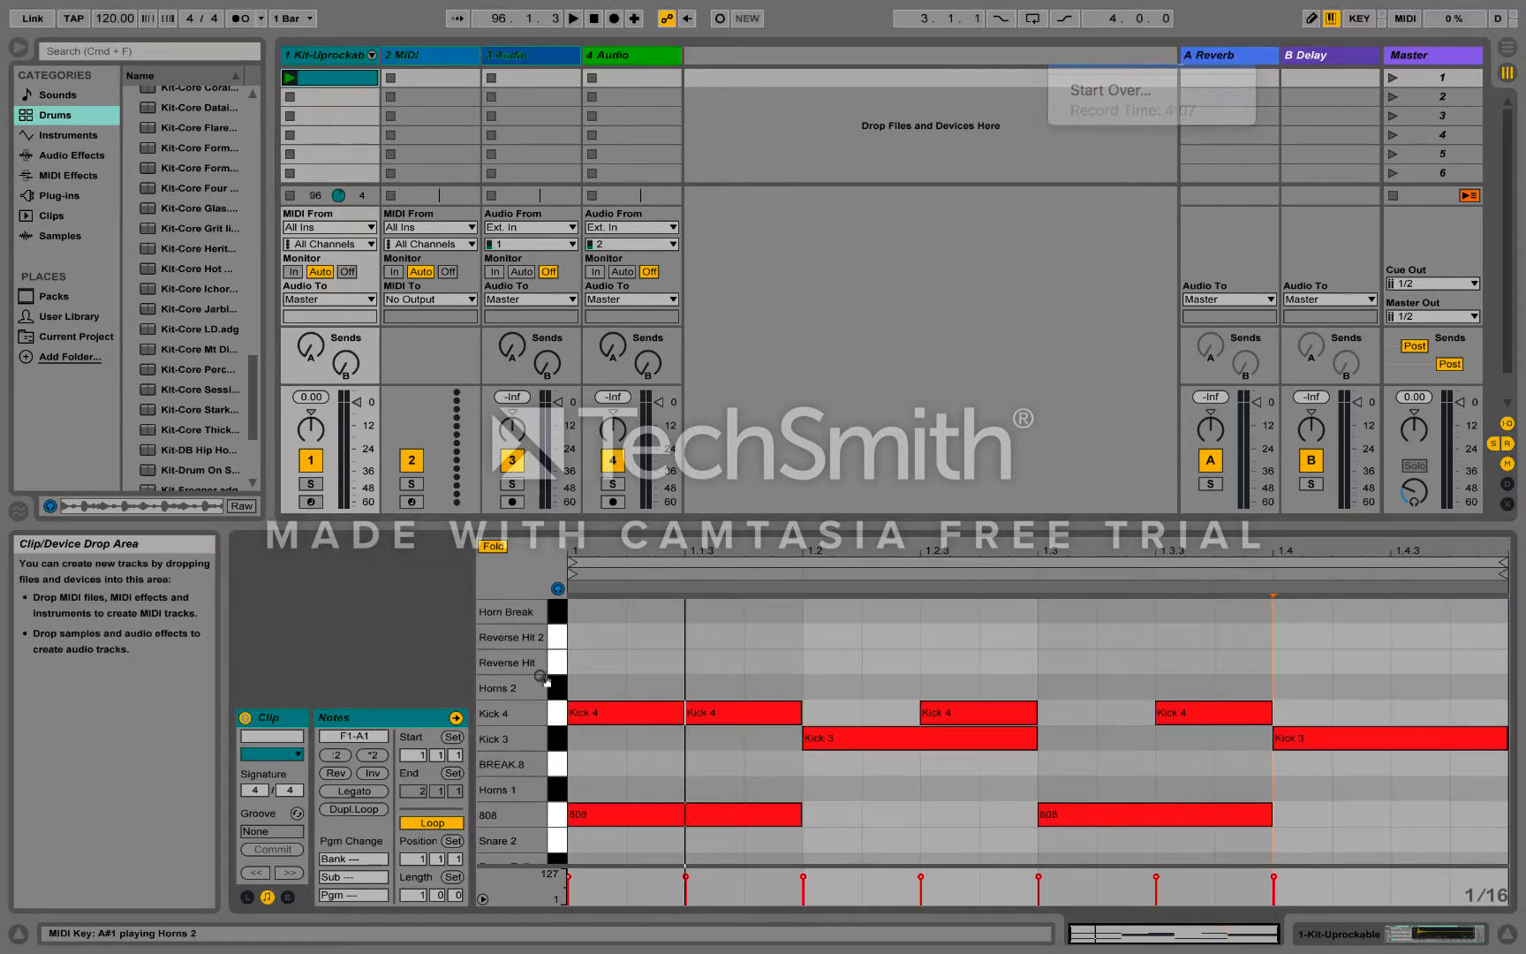
- Set the fixed grid to 1/8, add Horn Break hits at 1.1.3, 1.2.1, 1.3.1 and 1.4.1, and play the clip
right_click(683, 649)
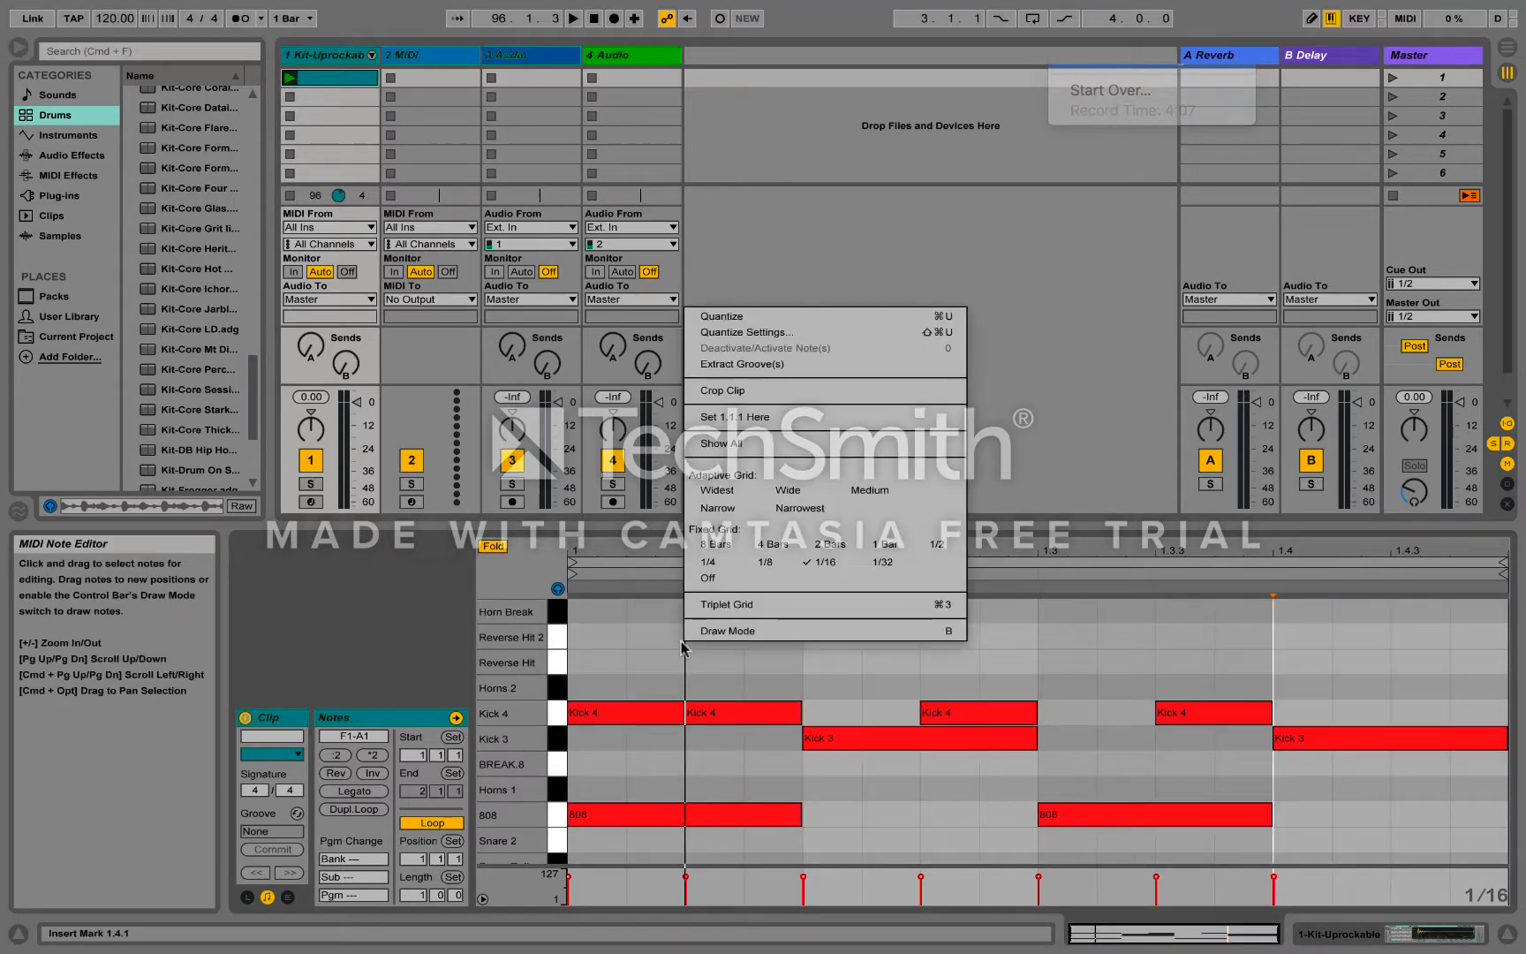
left_click(765, 562)
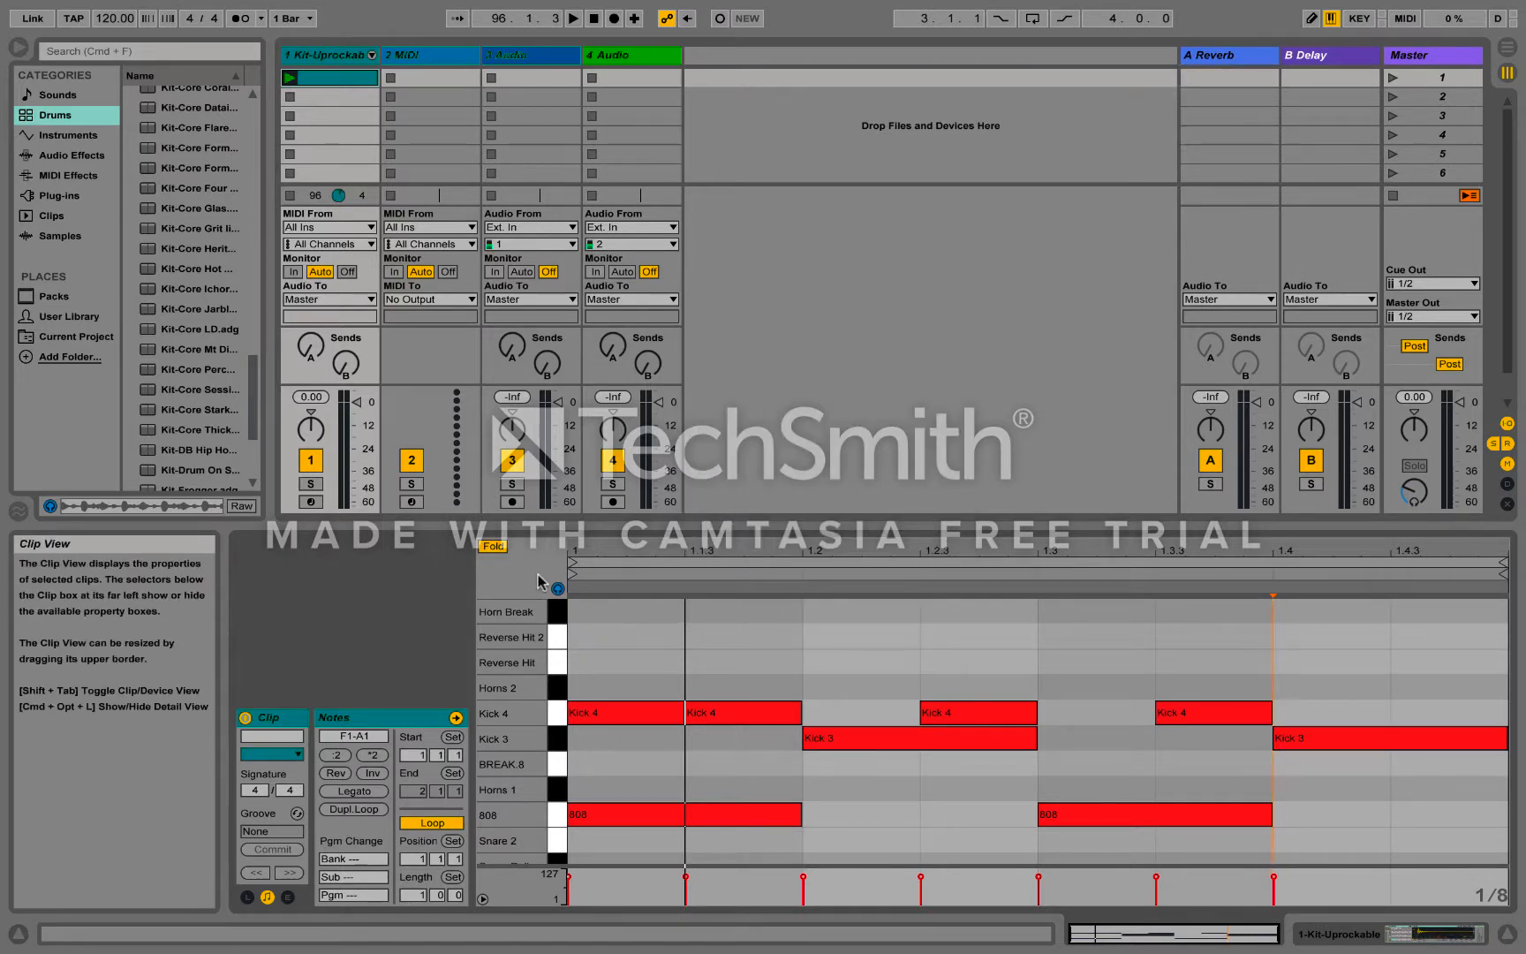
double_click(715, 611)
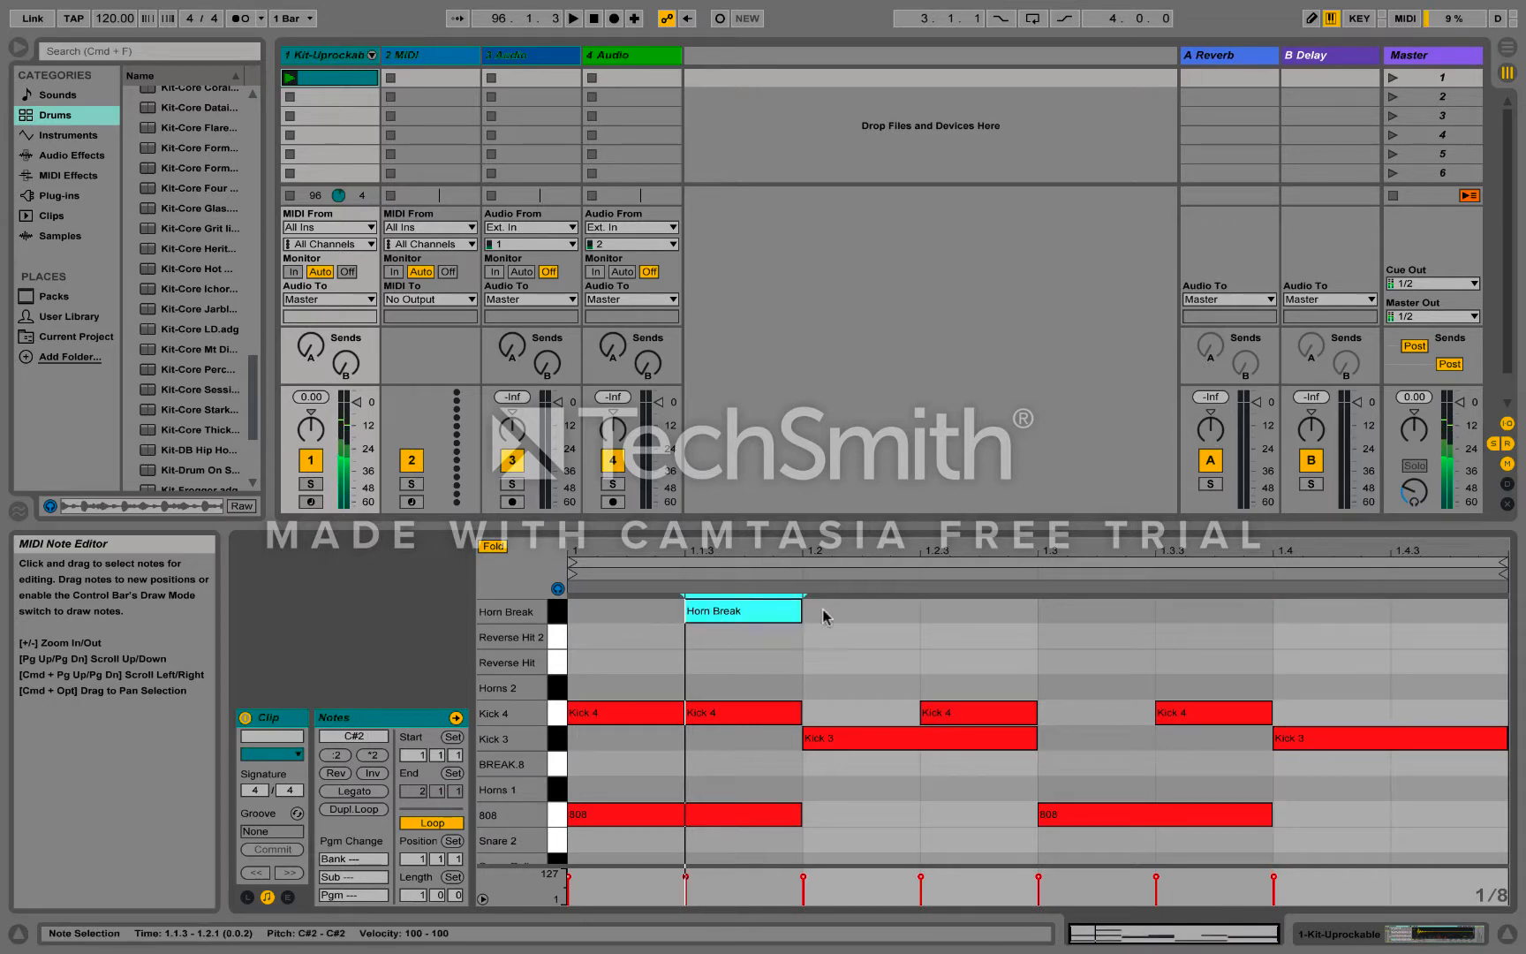
double_click(832, 611)
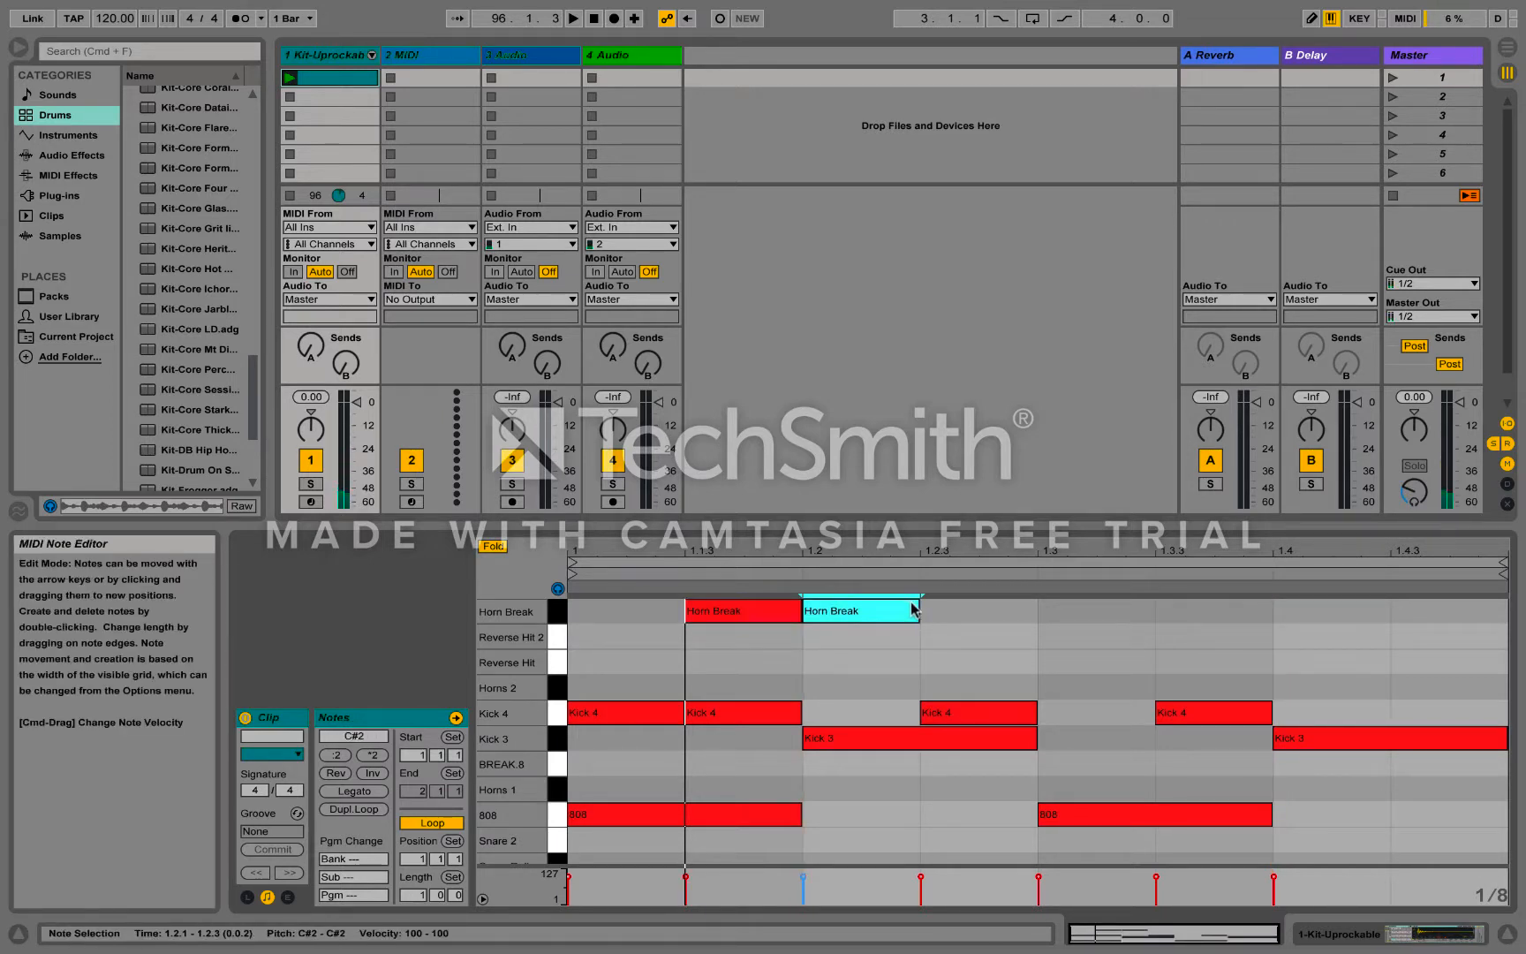
double_click(1083, 611)
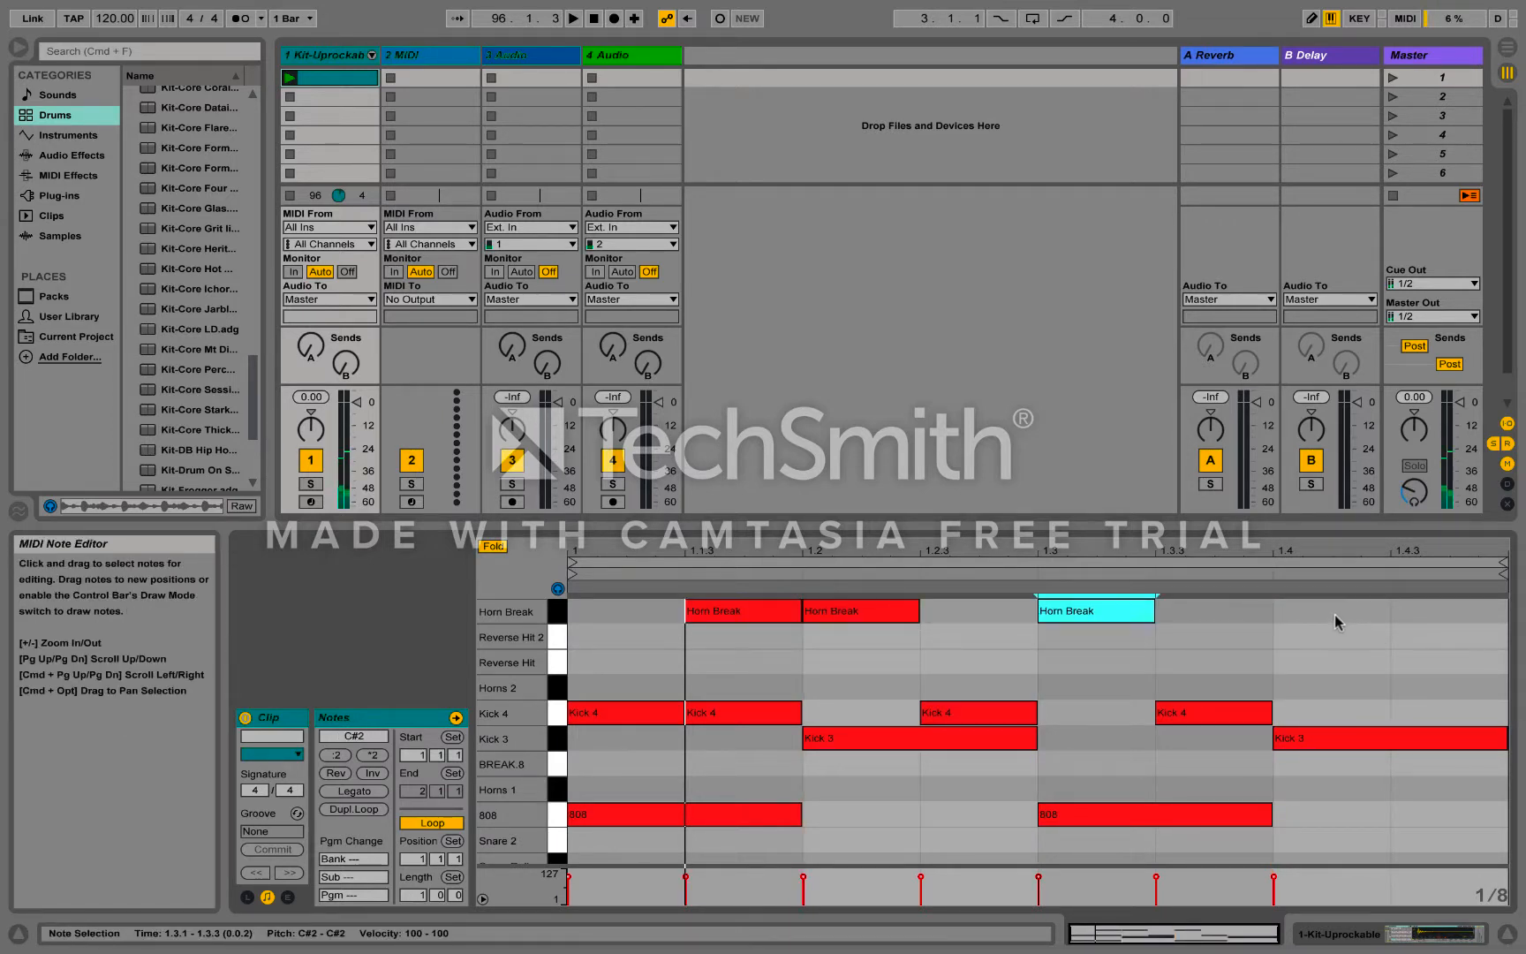
double_click(1332, 611)
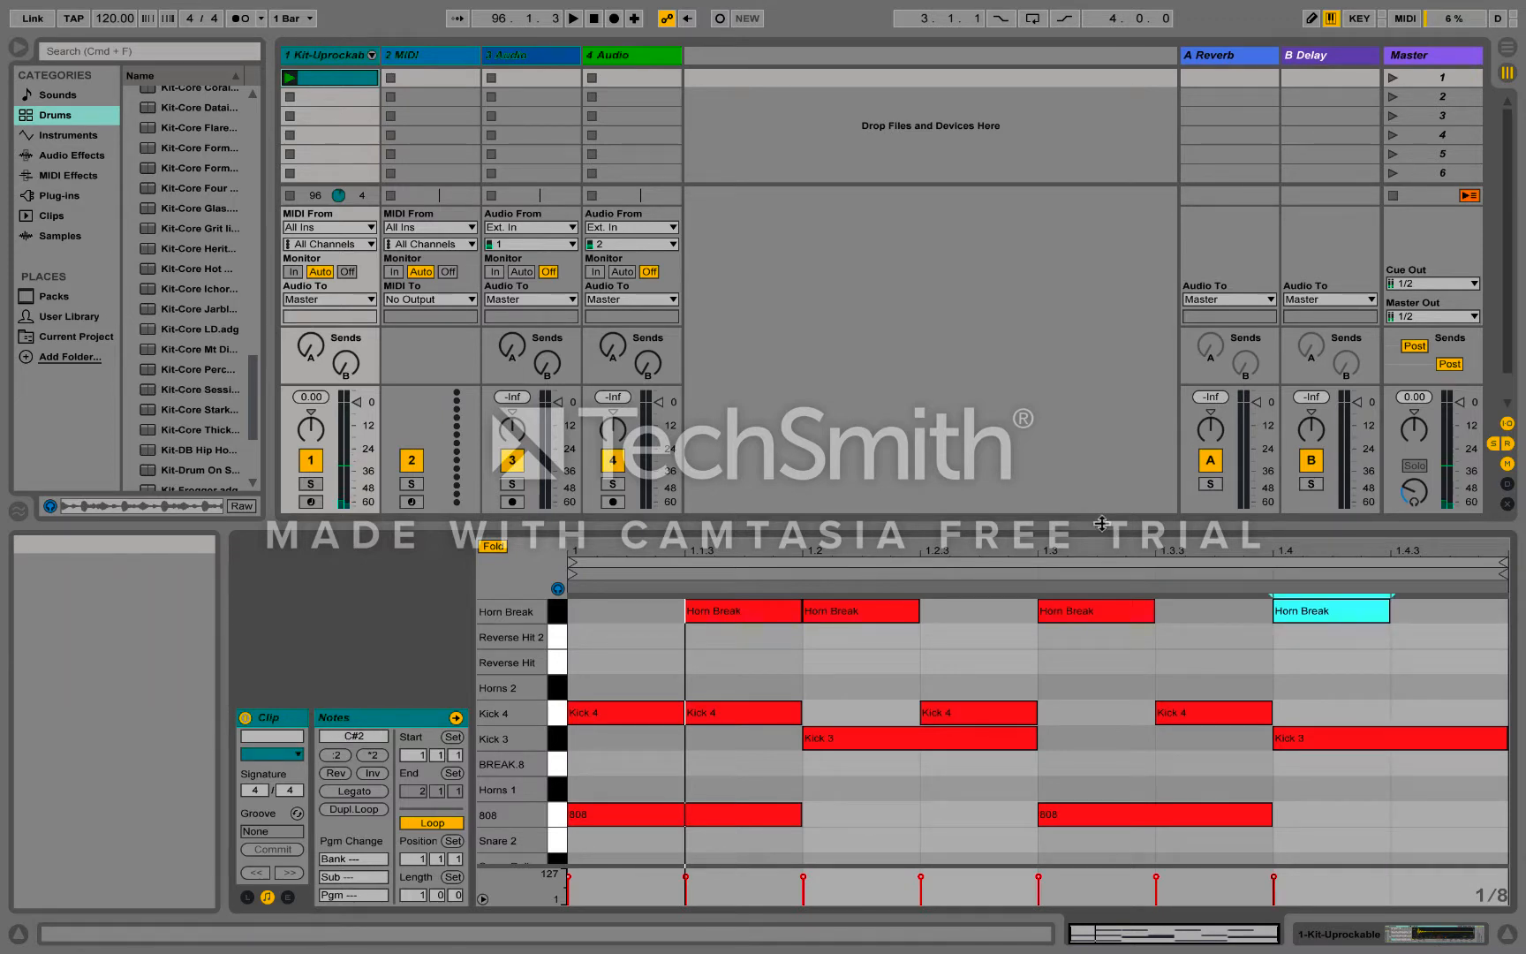
left_click(288, 77)
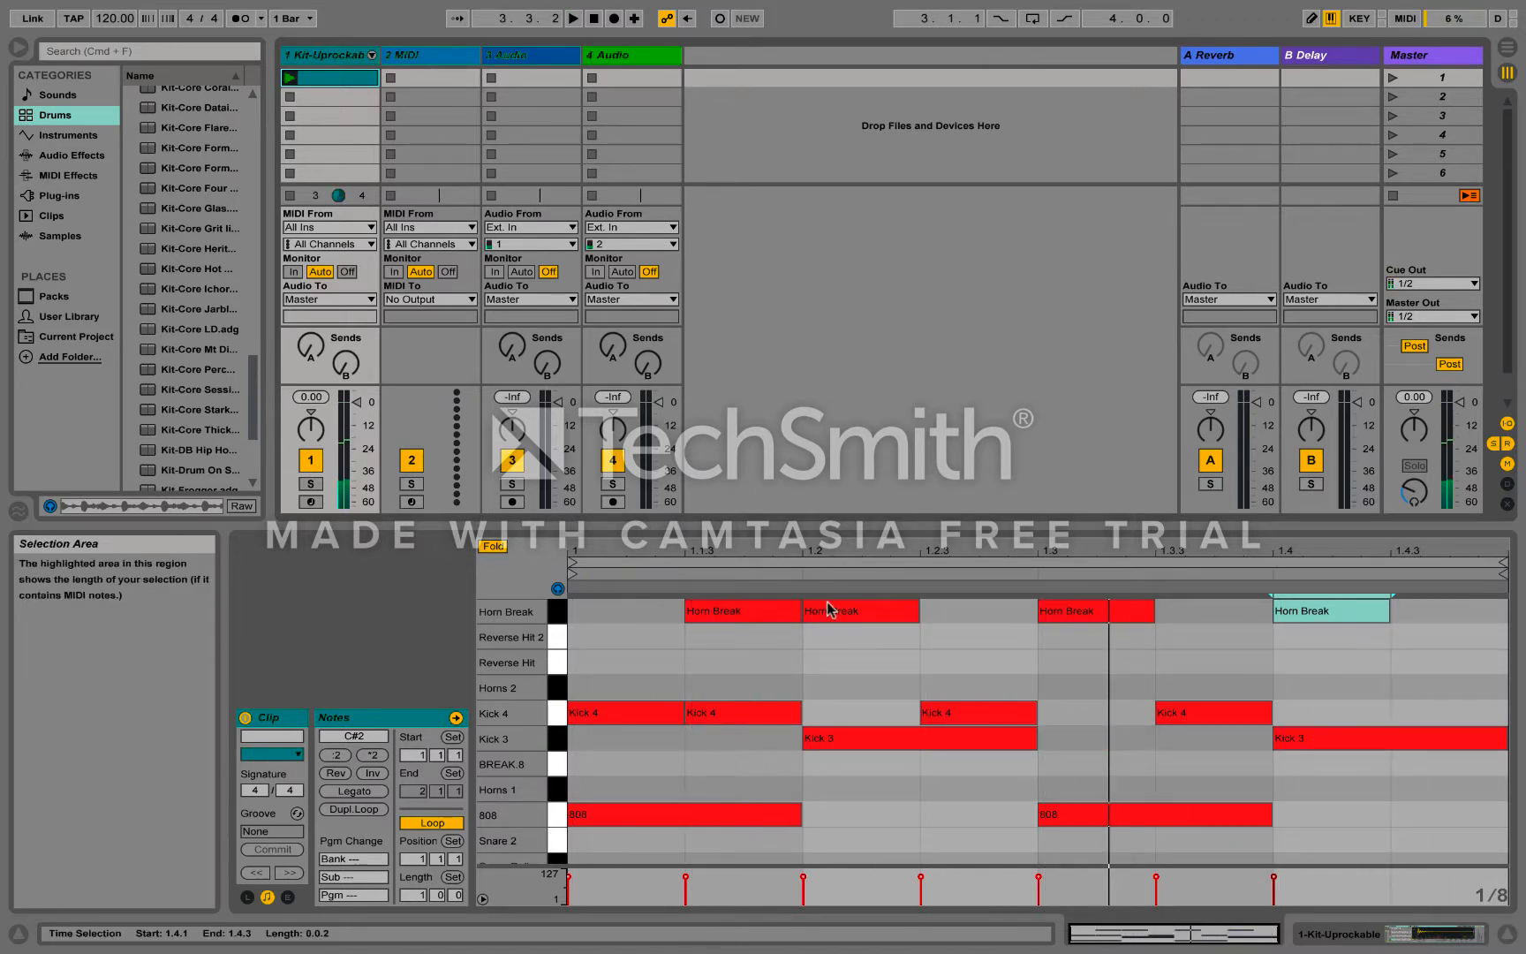
- Set the fixed grid to 1/16 and add a Horn Break hit at 1.1.1 and a Reverse Hit at 1.3.4
right_click(845, 622)
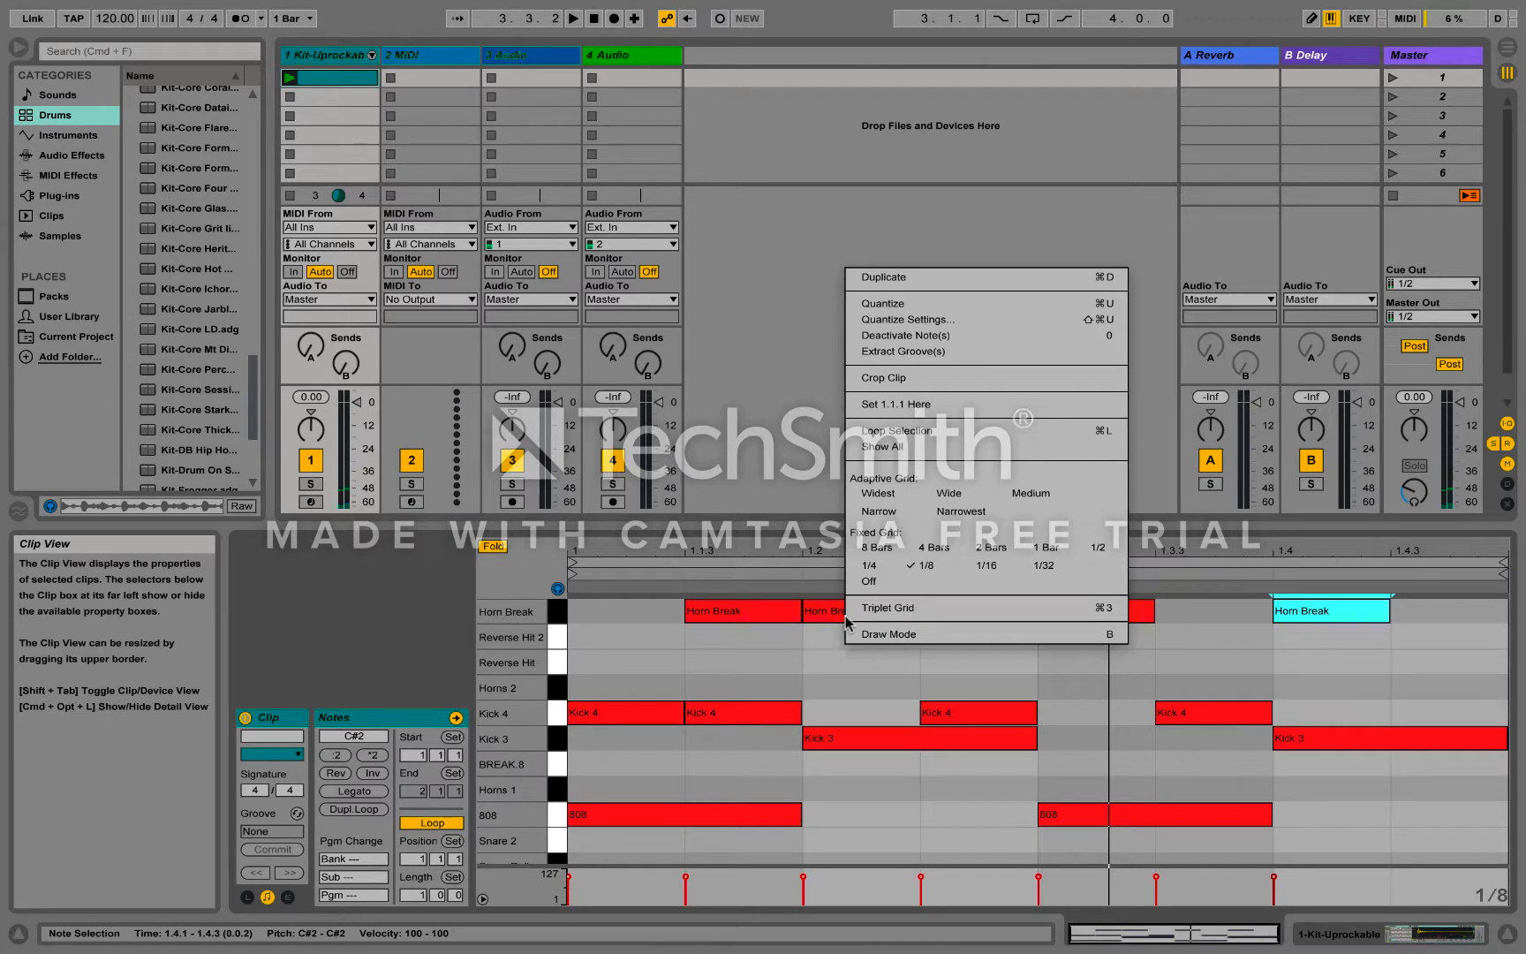
left_click(986, 566)
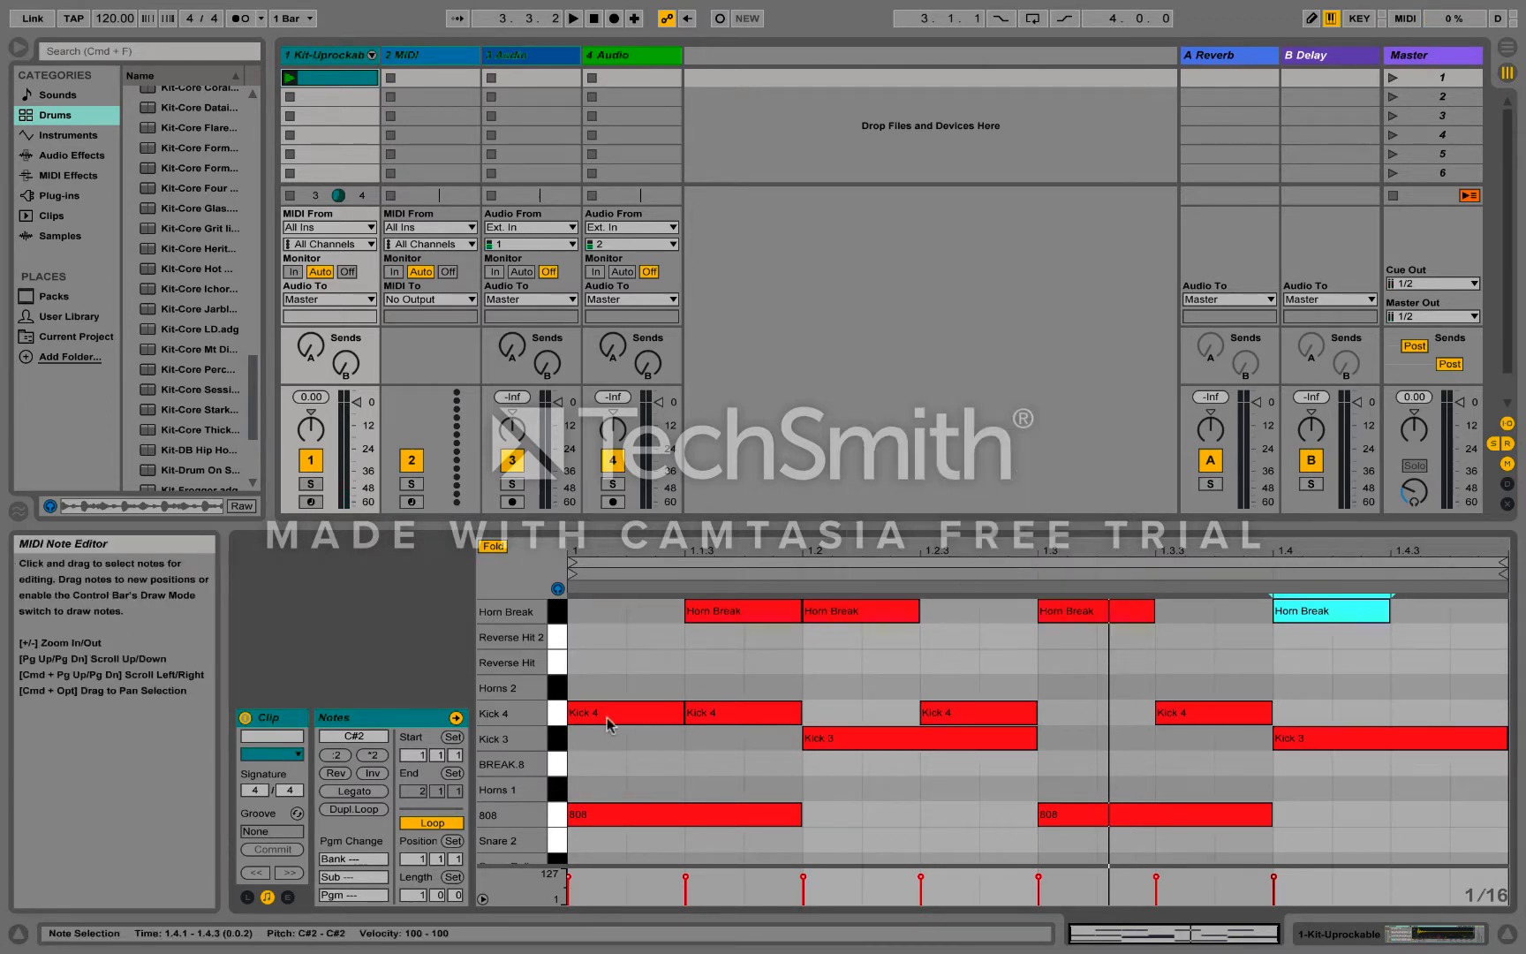
double_click(589, 619)
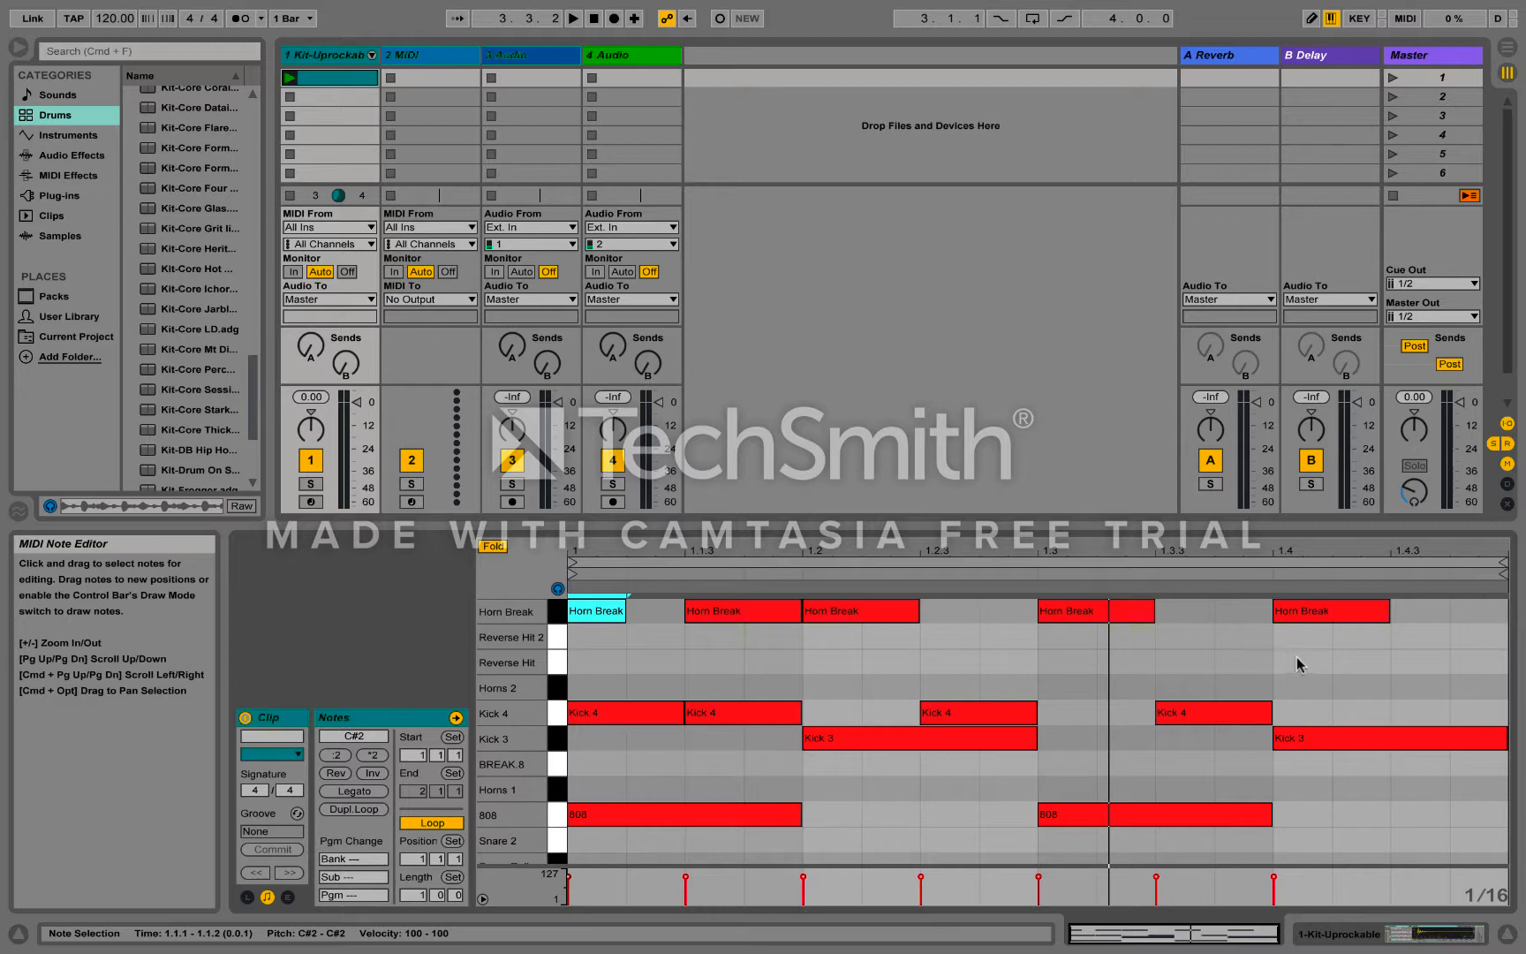
double_click(1233, 663)
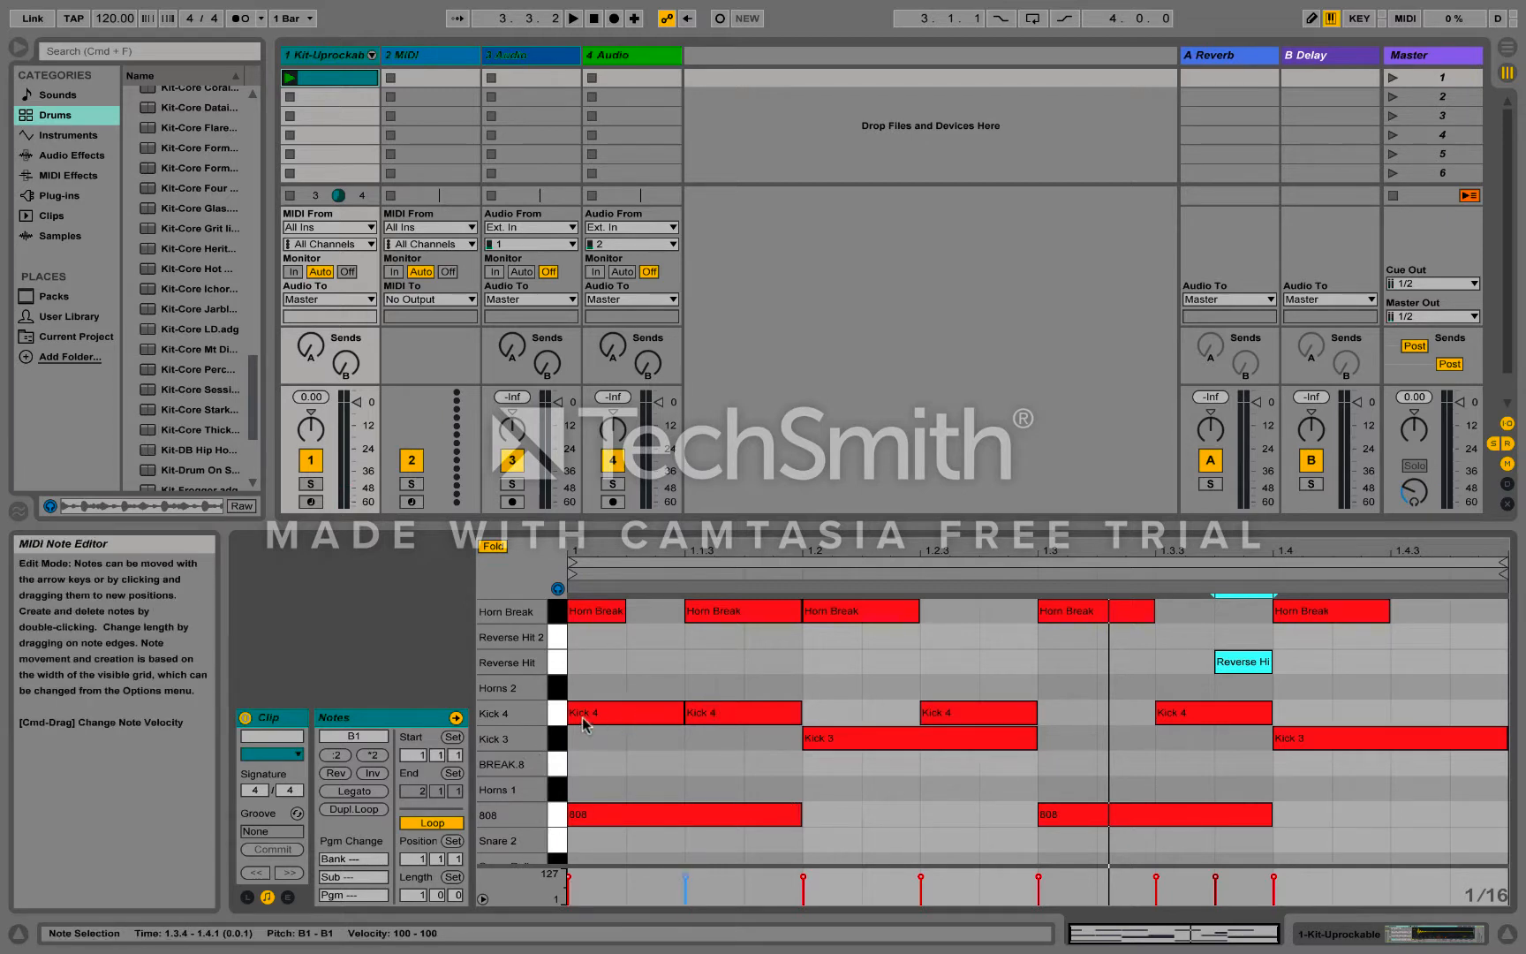
- Add sixteenth-note Kick 4 hits at 1.2.2 and 1.3.1, and play the pattern
double_click(903, 707)
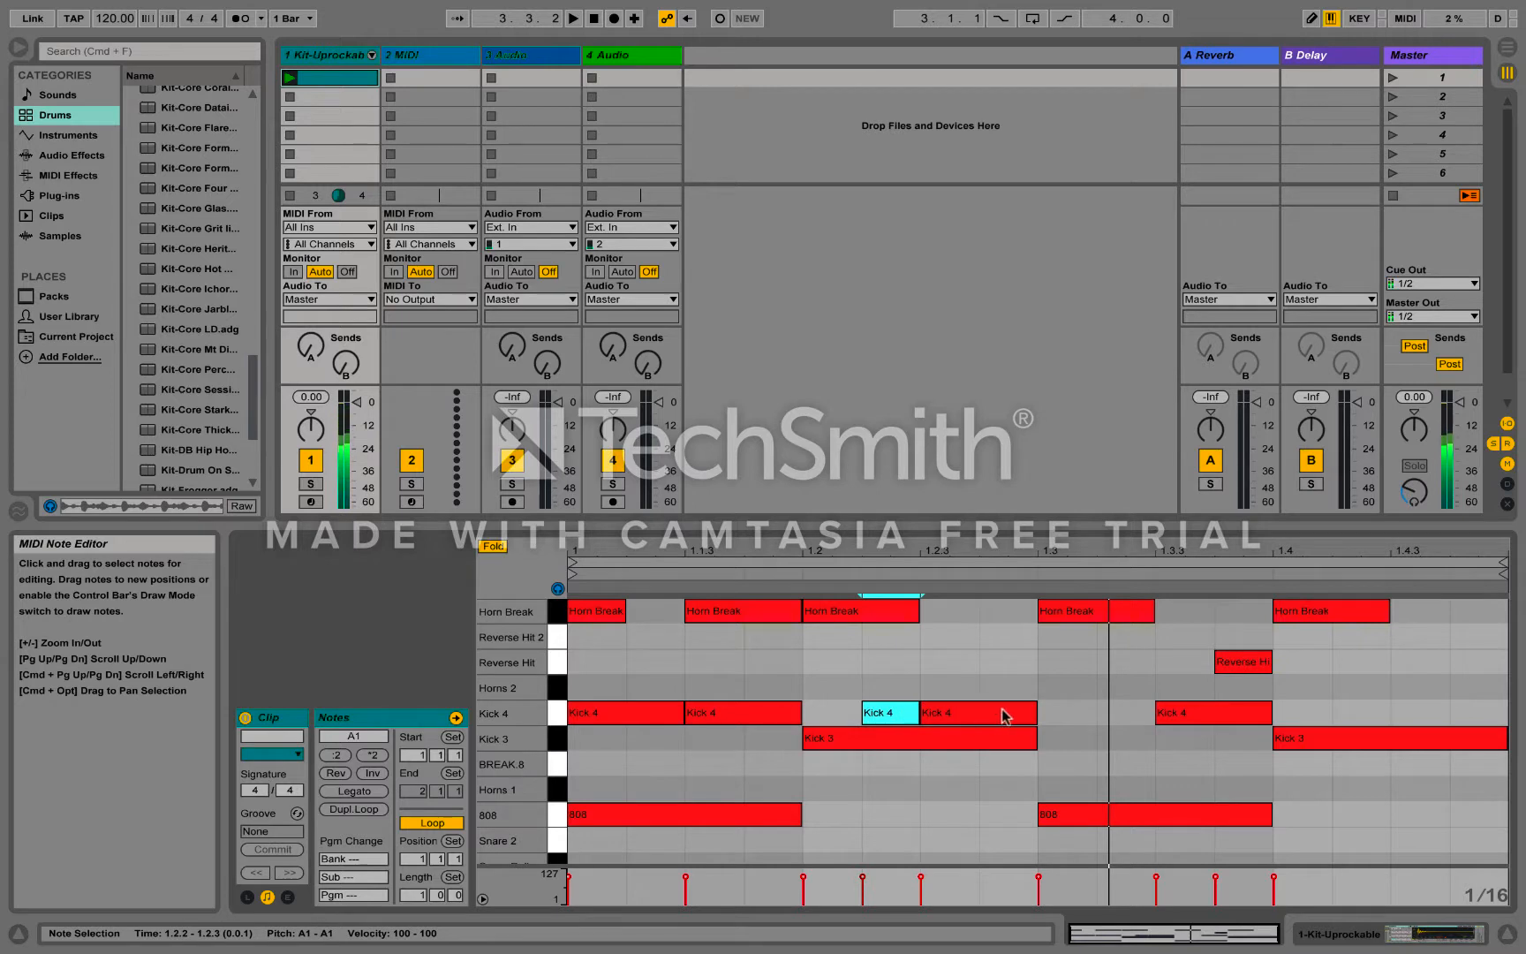
double_click(1058, 712)
key("space")
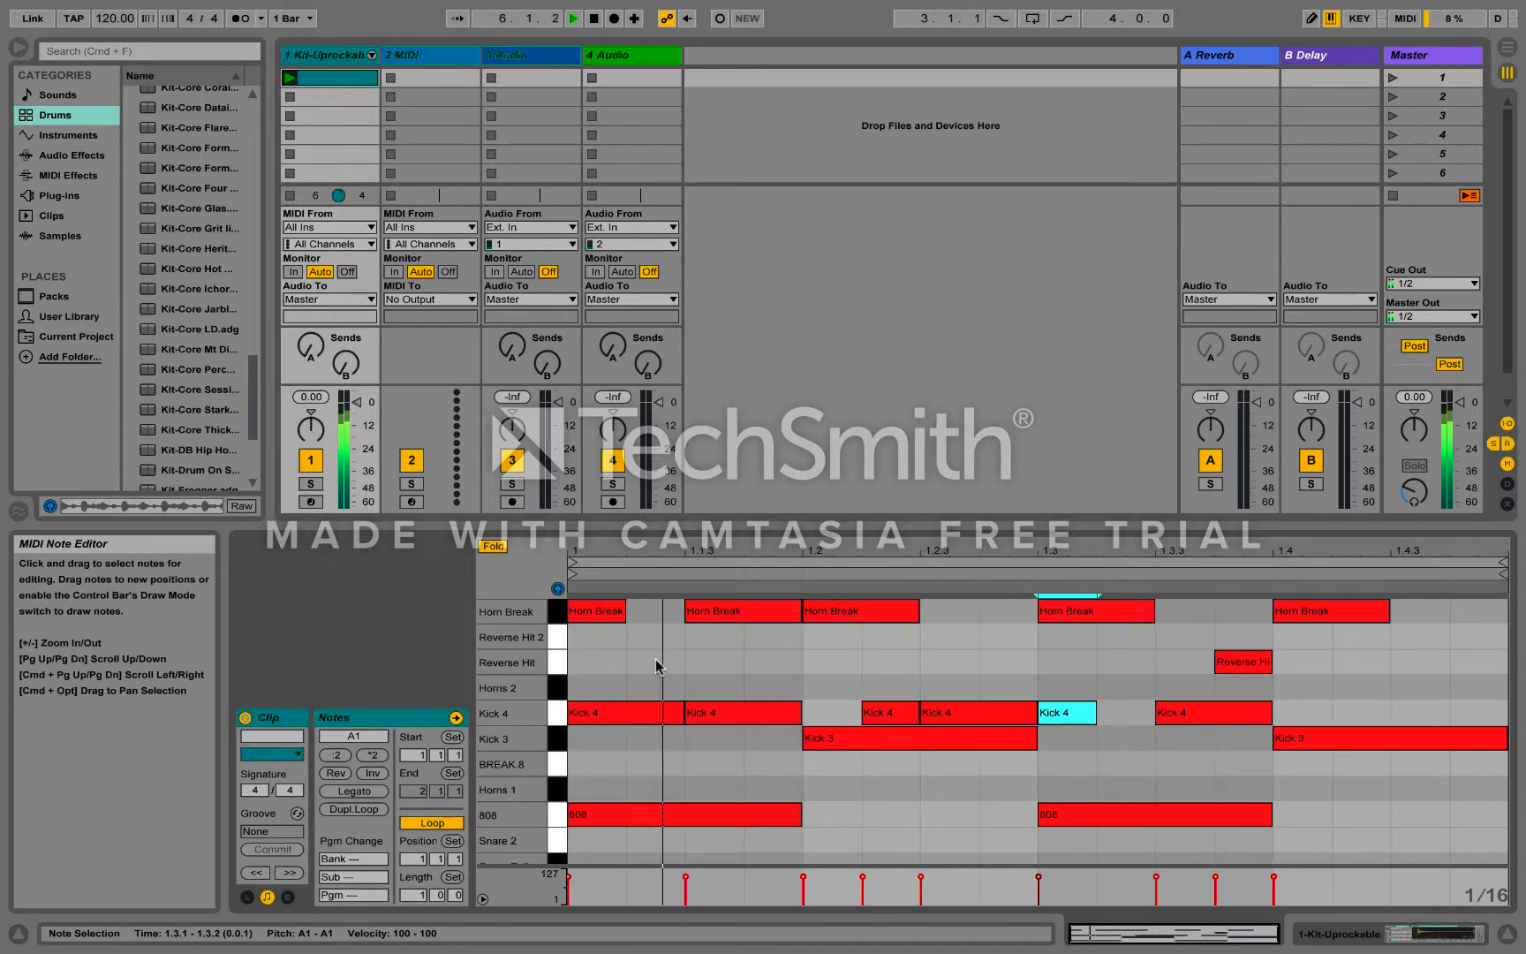
left_click(1058, 13)
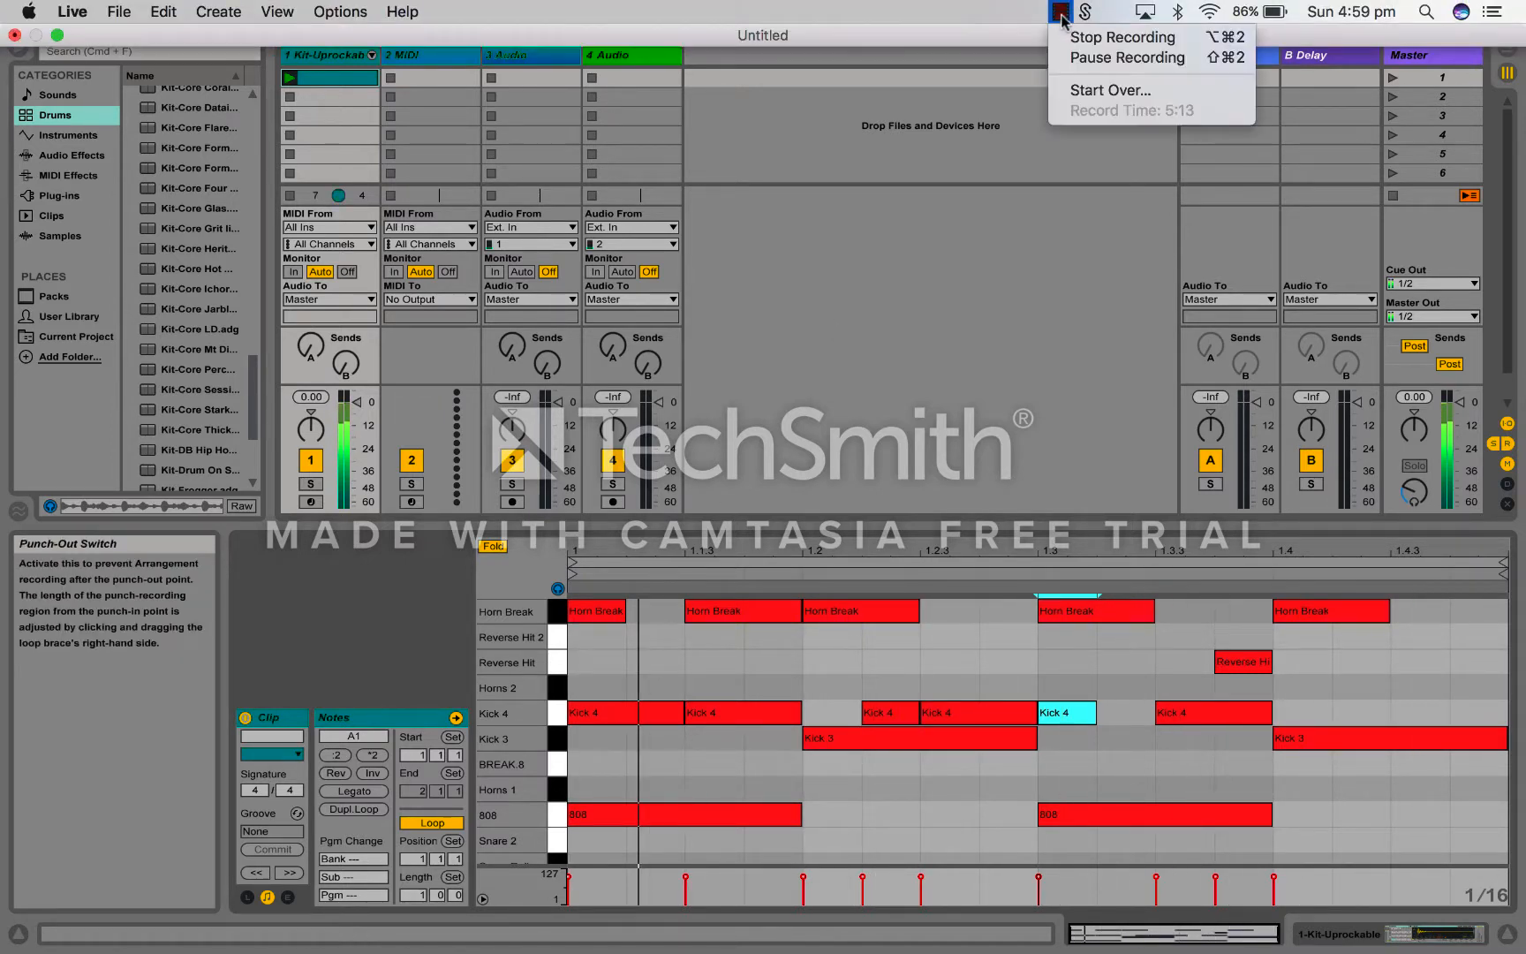
left_click(1088, 58)
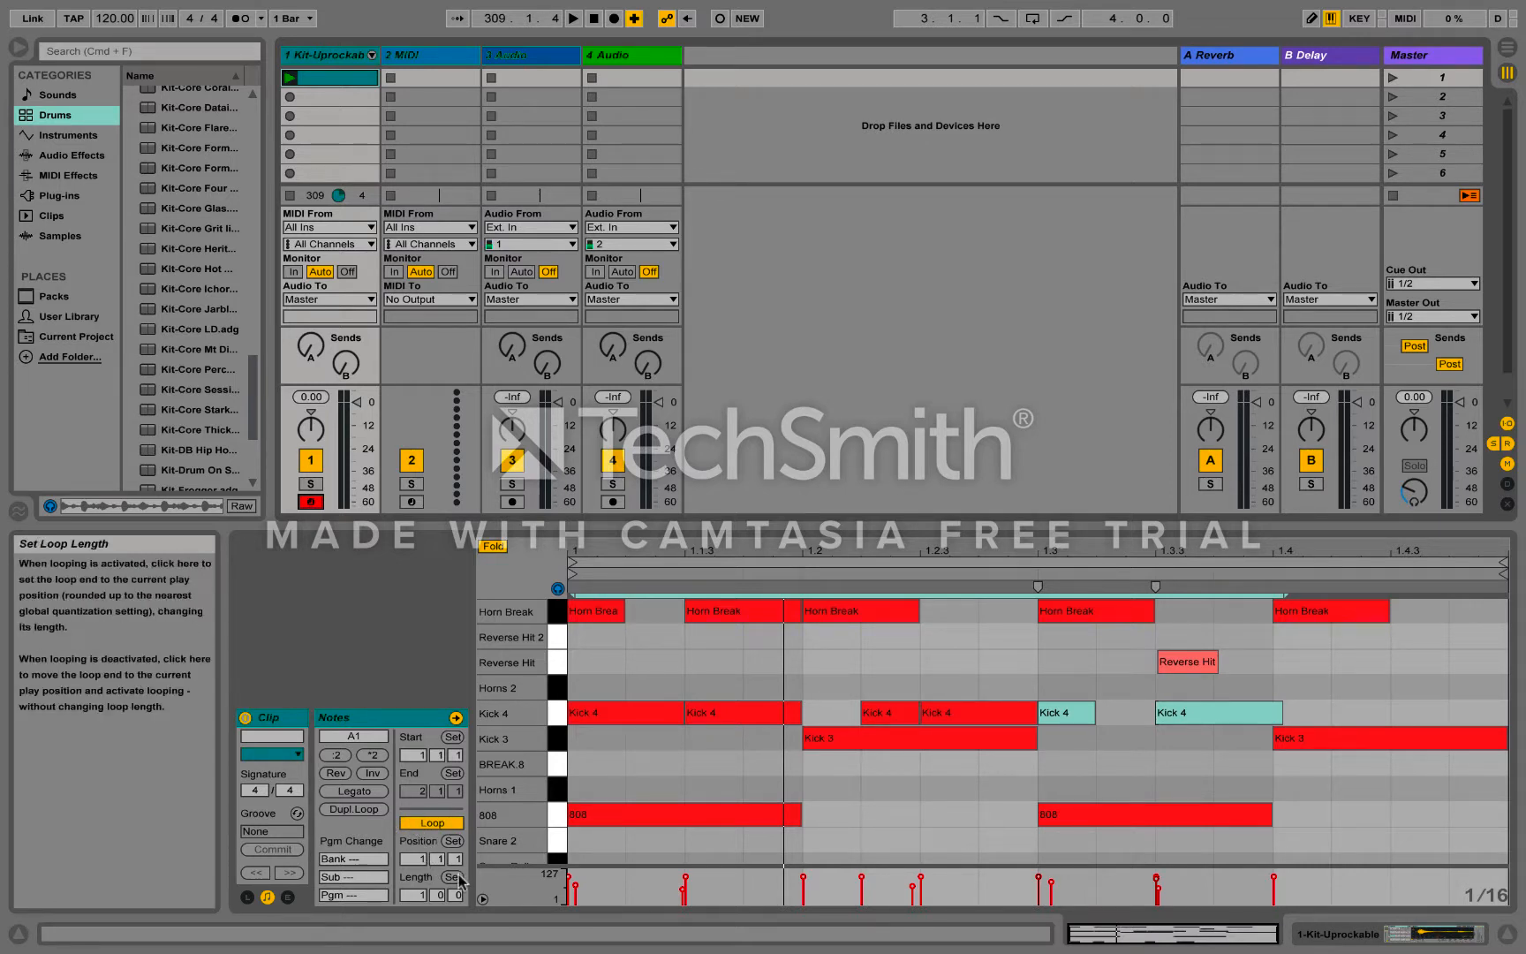
- Set the clip's loop length to 2 bars
left_click(413, 895)
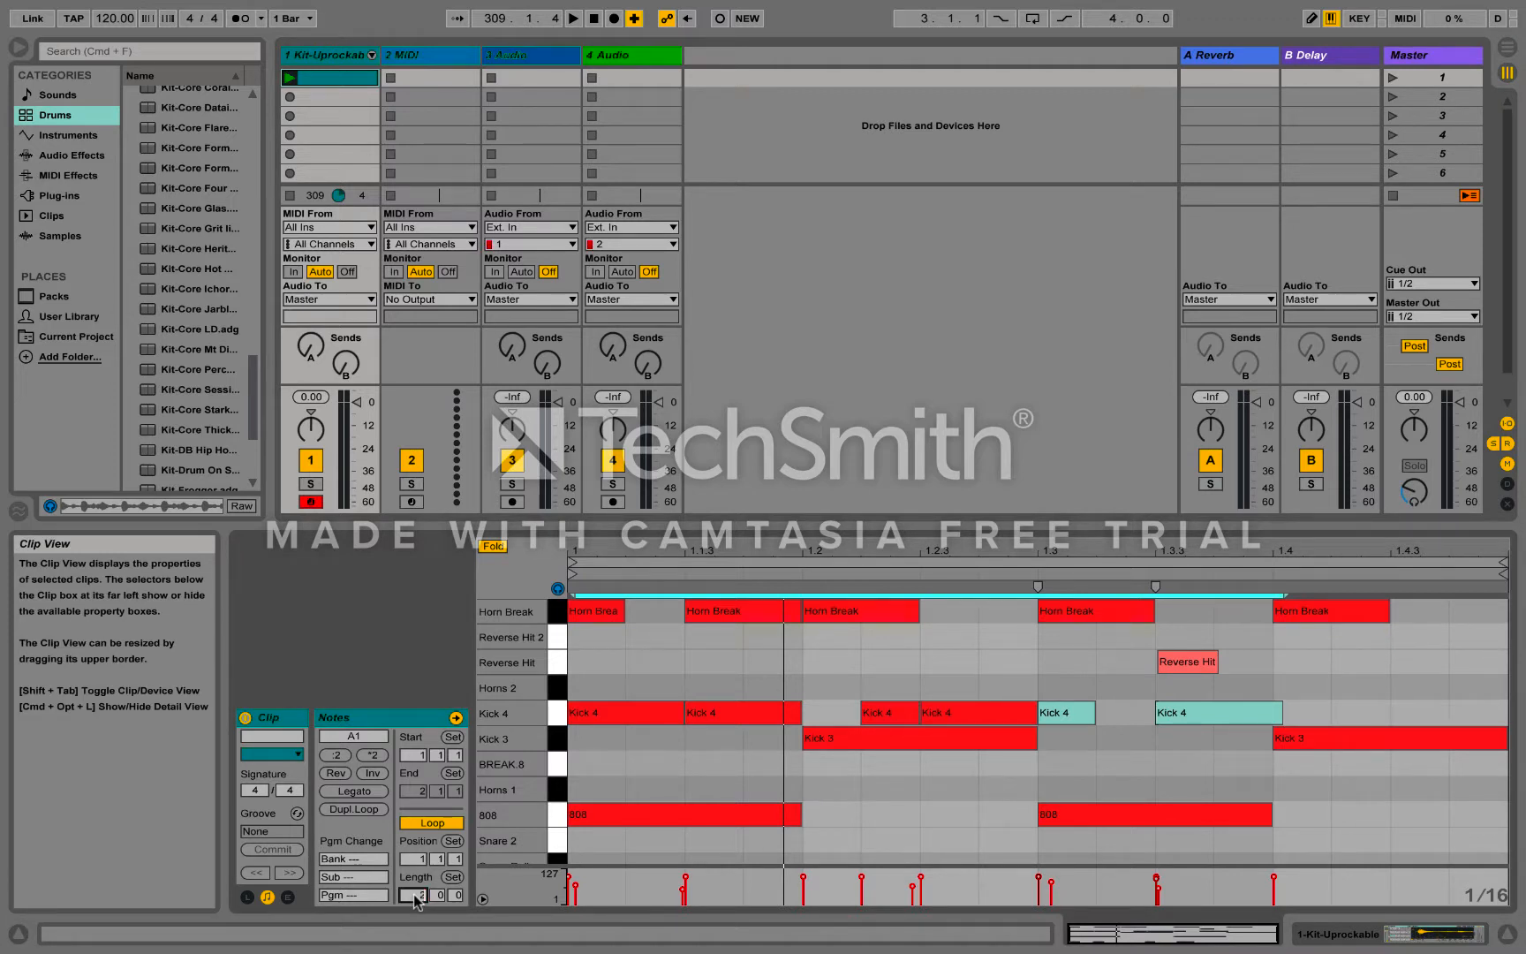
key("Return")
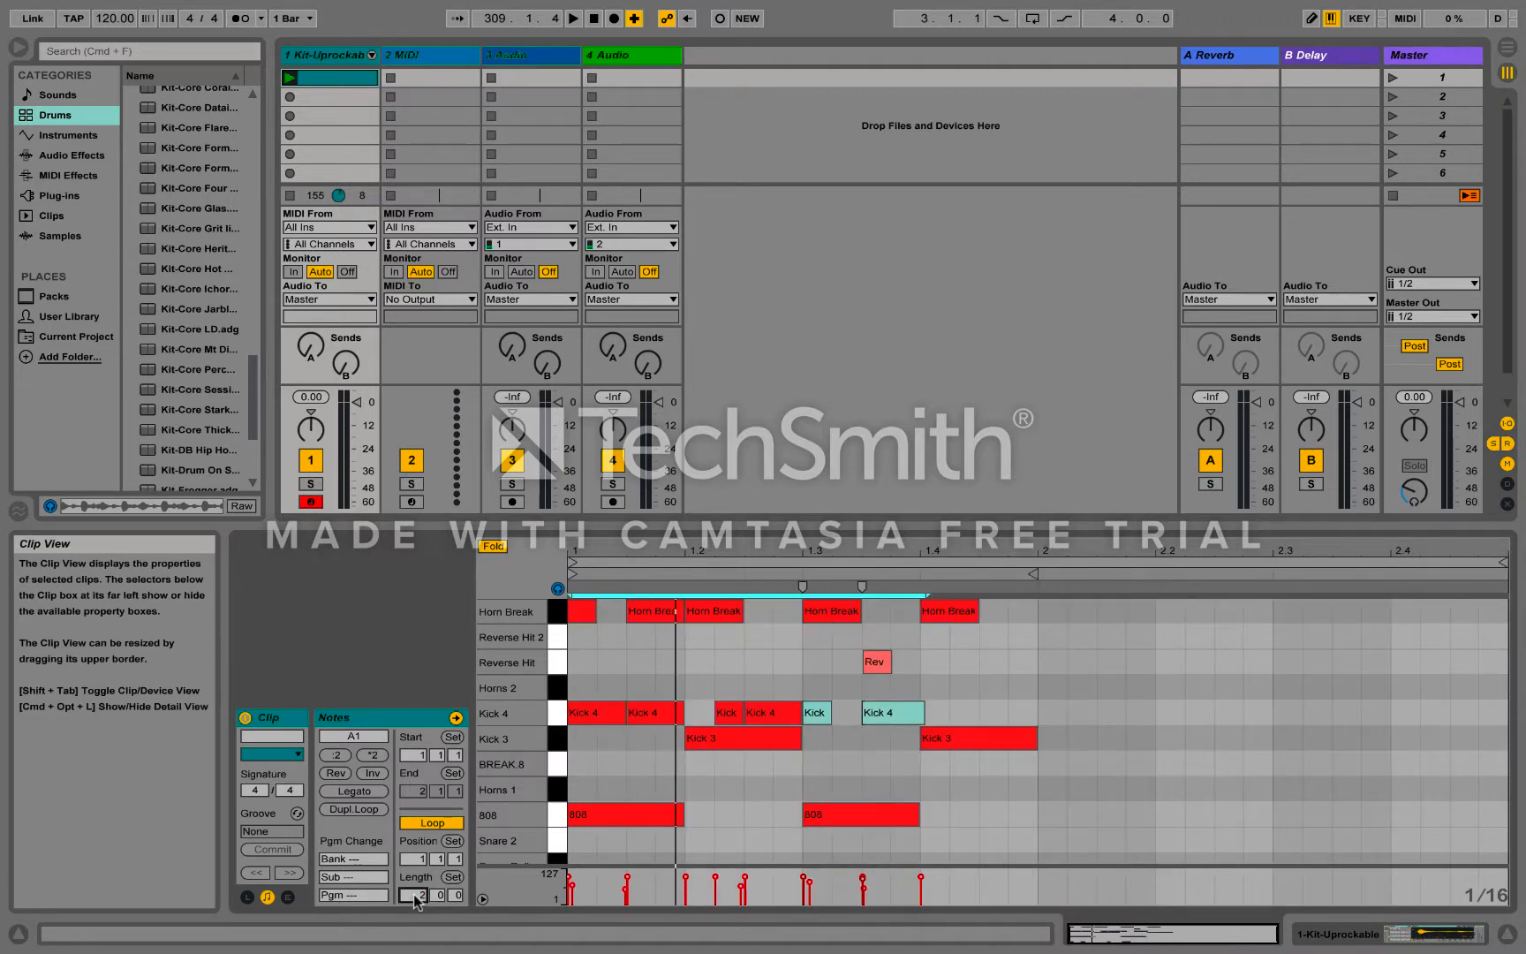
- Select all the notes in bar 1, duplicate them into bar 2, and play the clip
left_click(861, 713)
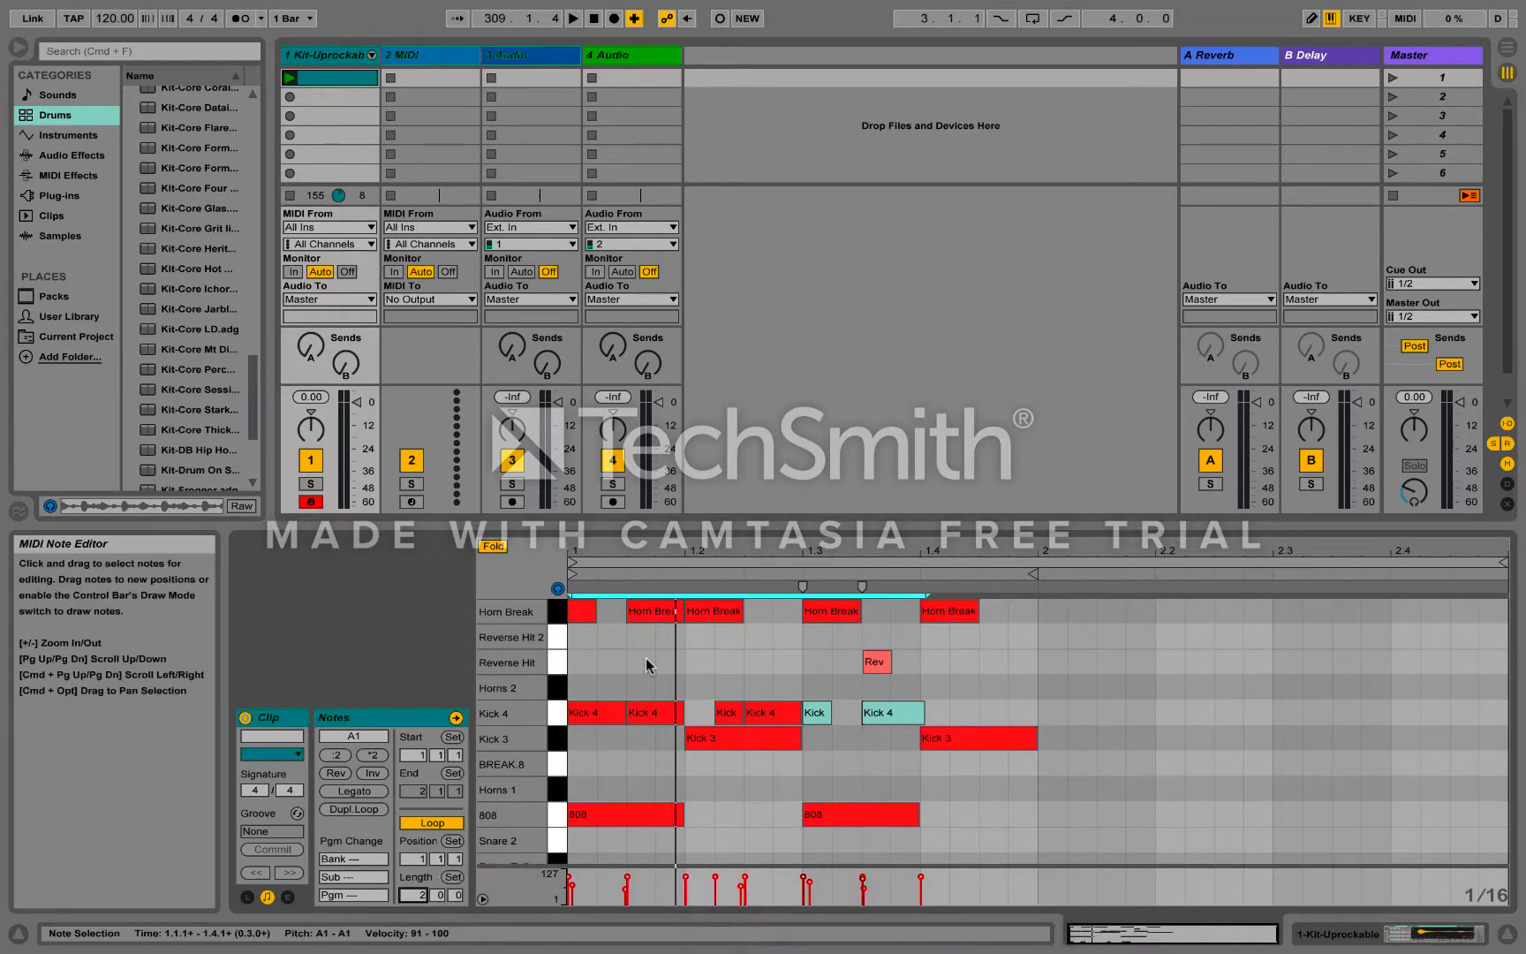
left_click(583, 622, "shift")
left_click(591, 714, "shift")
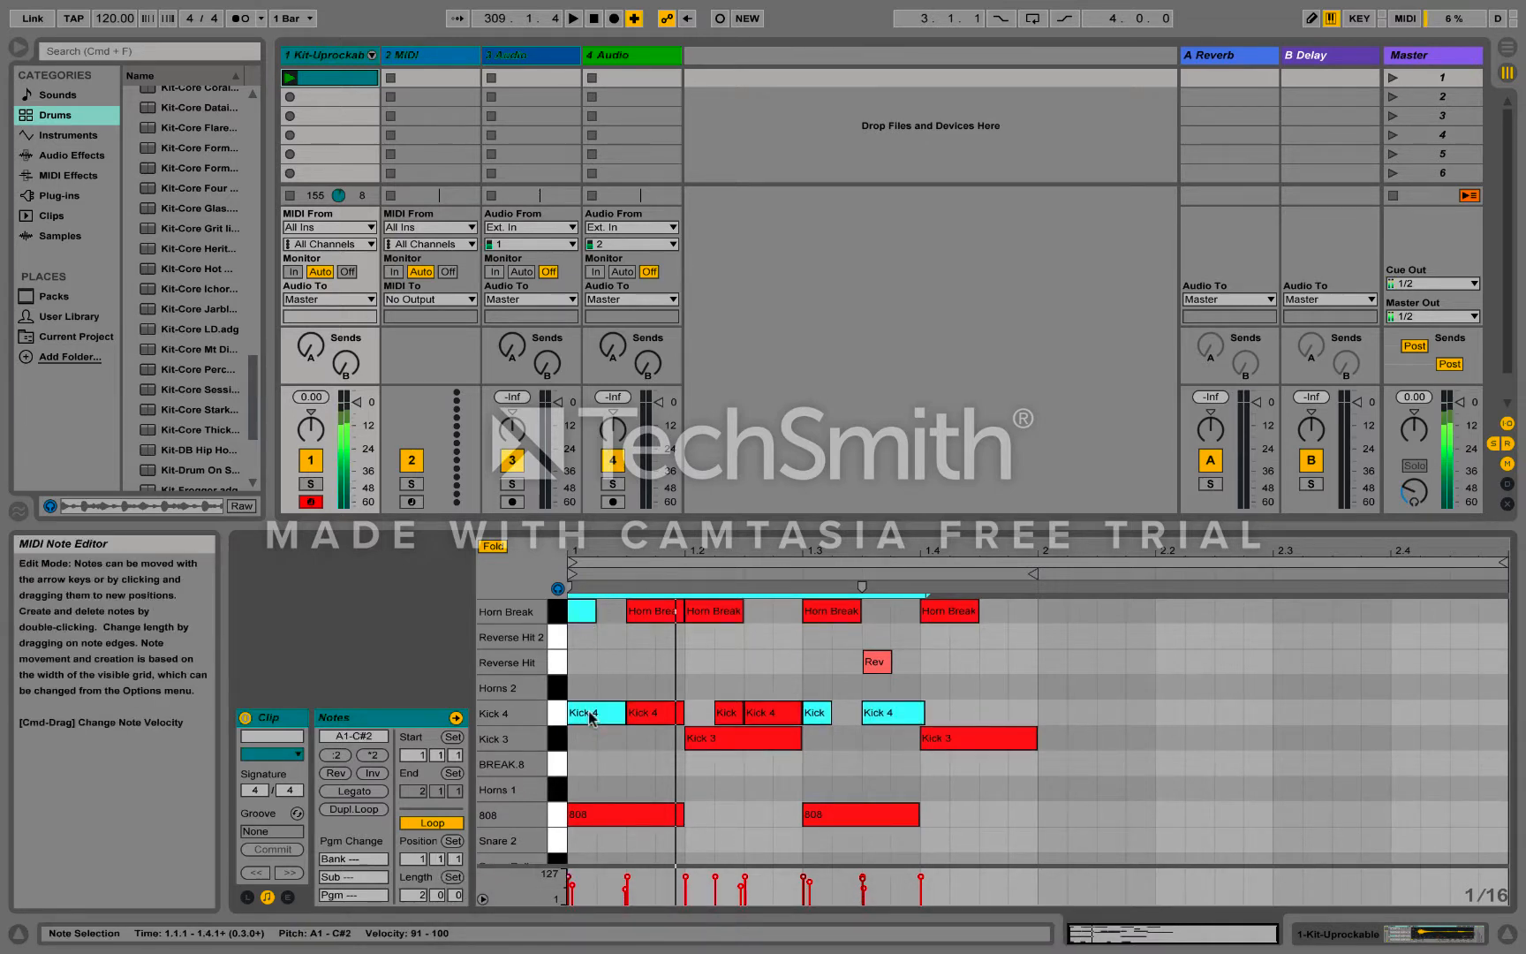
left_click(607, 817, "shift")
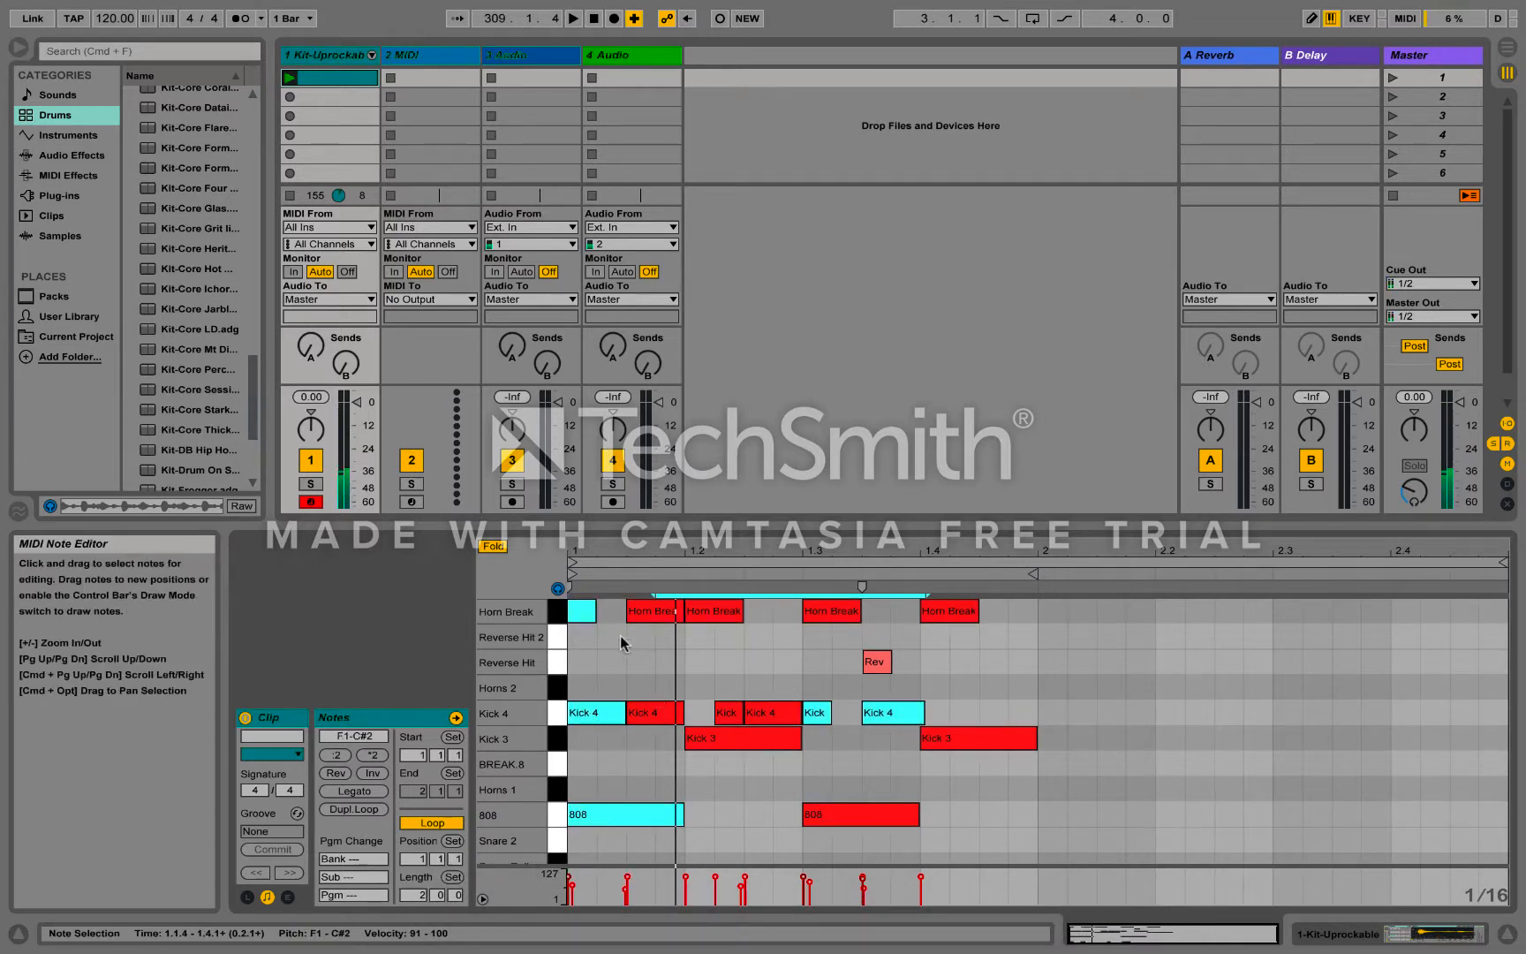
left_click(647, 623, "shift")
left_click(654, 712, "shift")
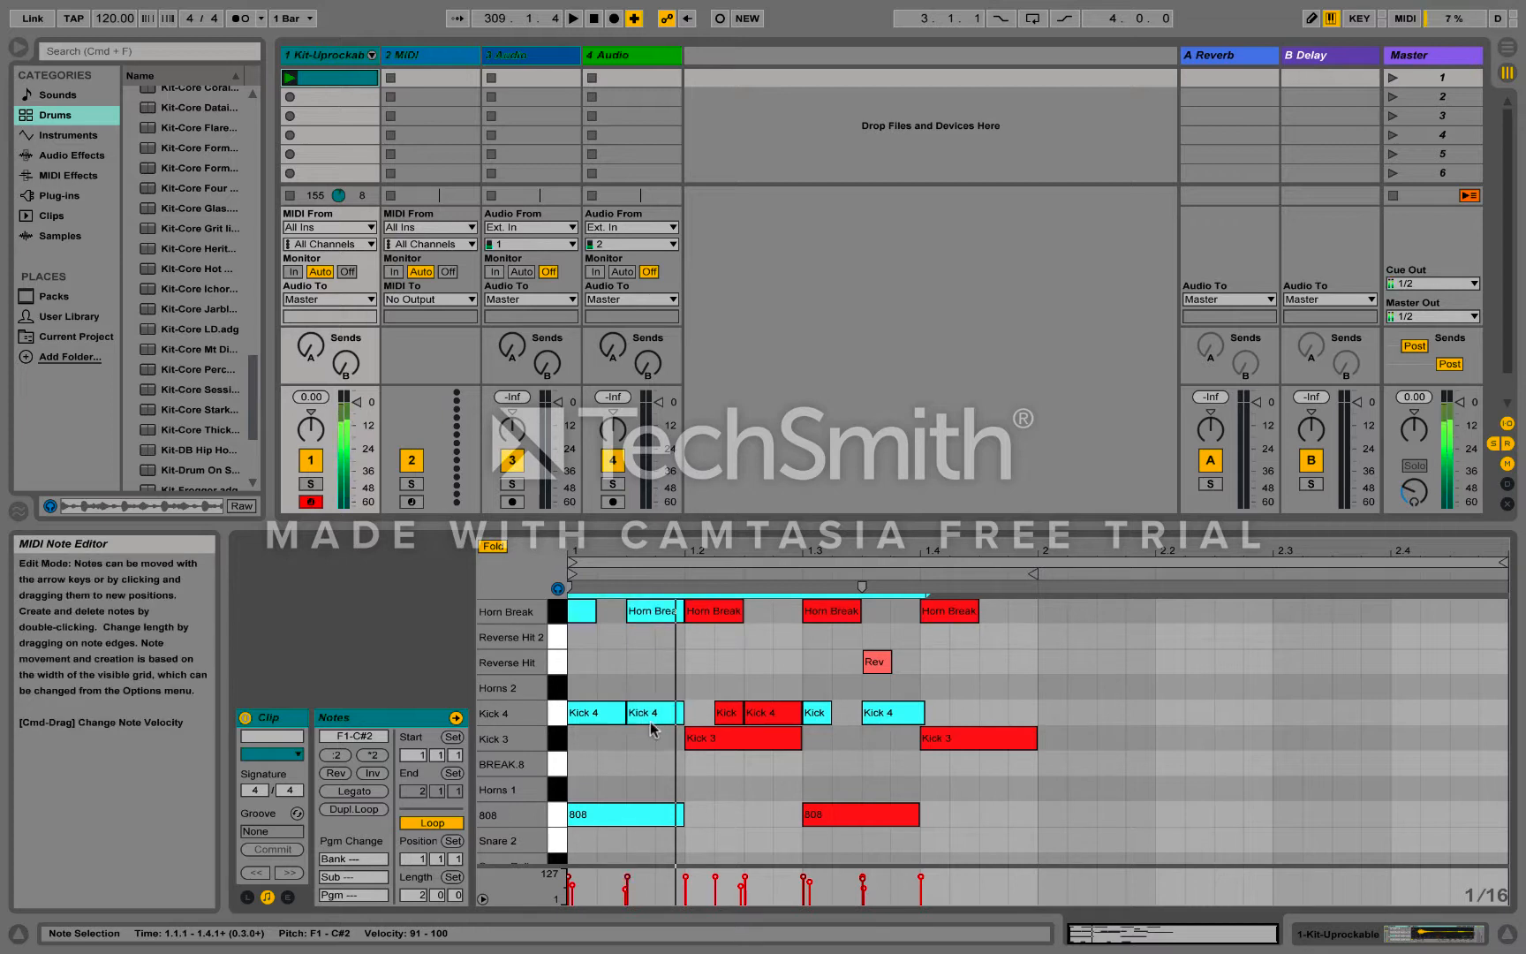
left_click(717, 738, "shift")
left_click(726, 720, "shift")
left_click(769, 714, "shift")
left_click(723, 610, "shift")
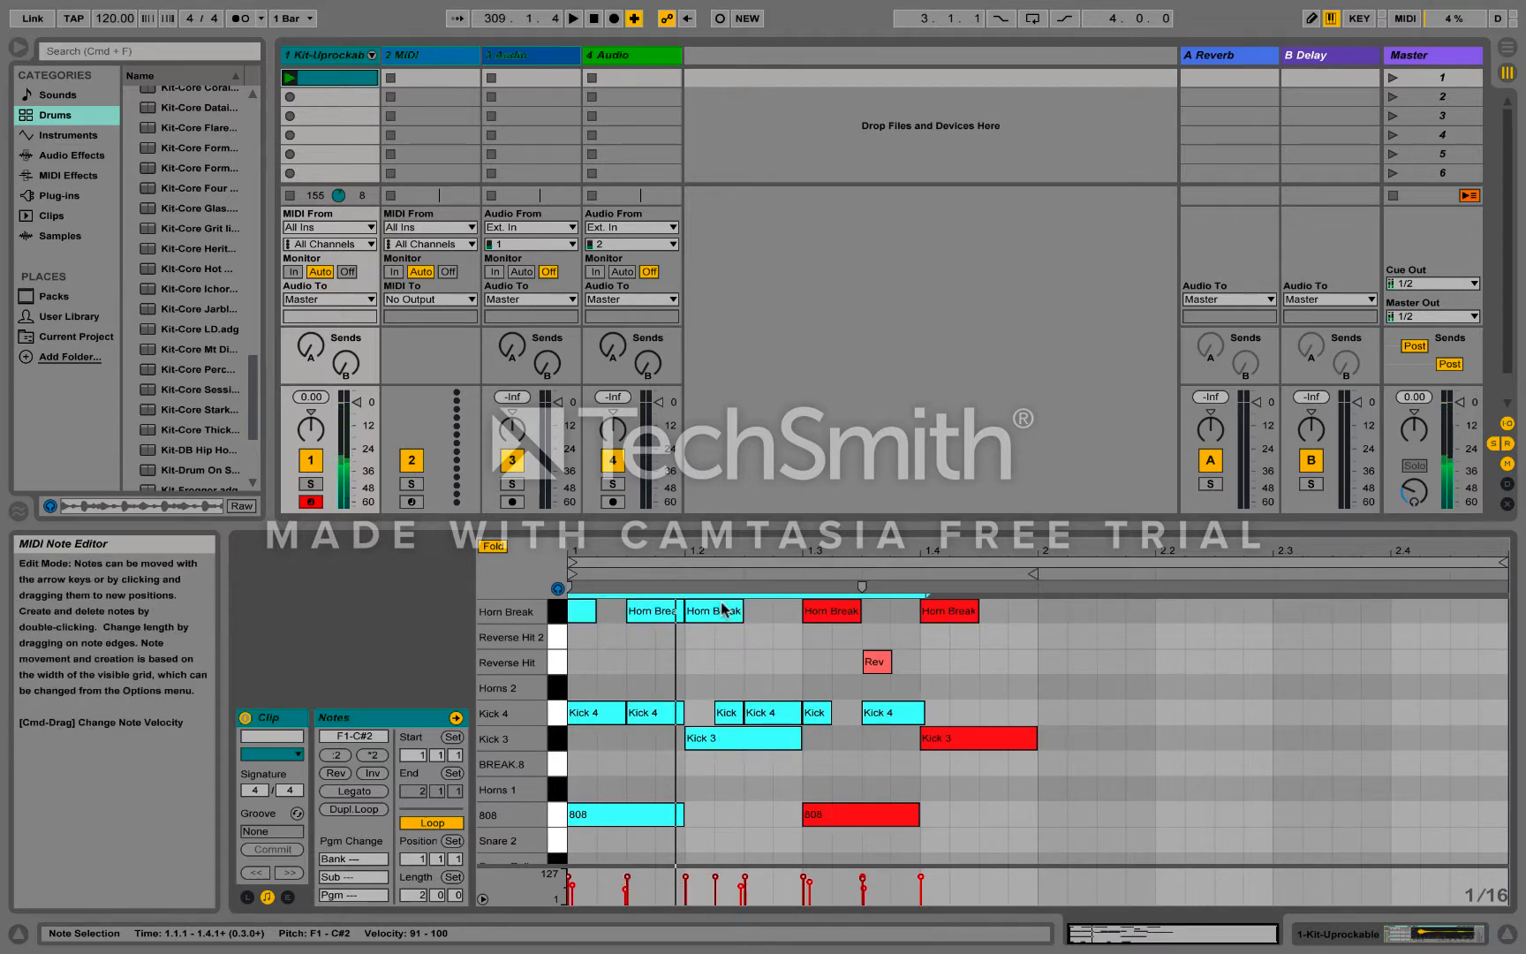
left_click(843, 618, "shift")
left_click(945, 611, "shift")
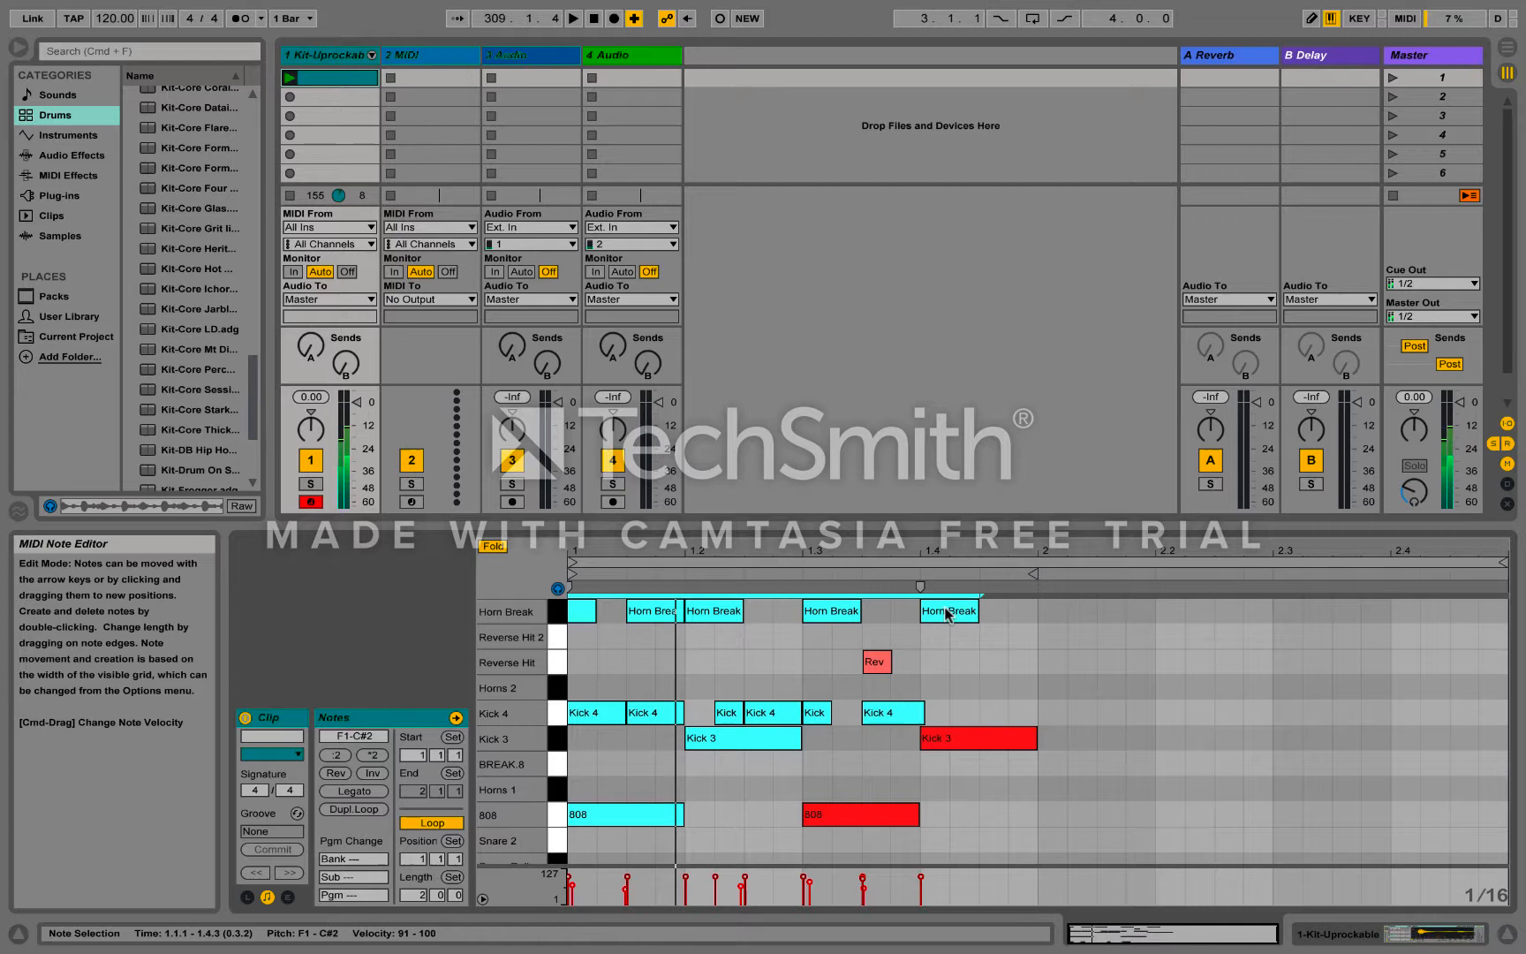
left_click(876, 662, "shift")
left_click(946, 732, "shift")
left_click(852, 816, "shift")
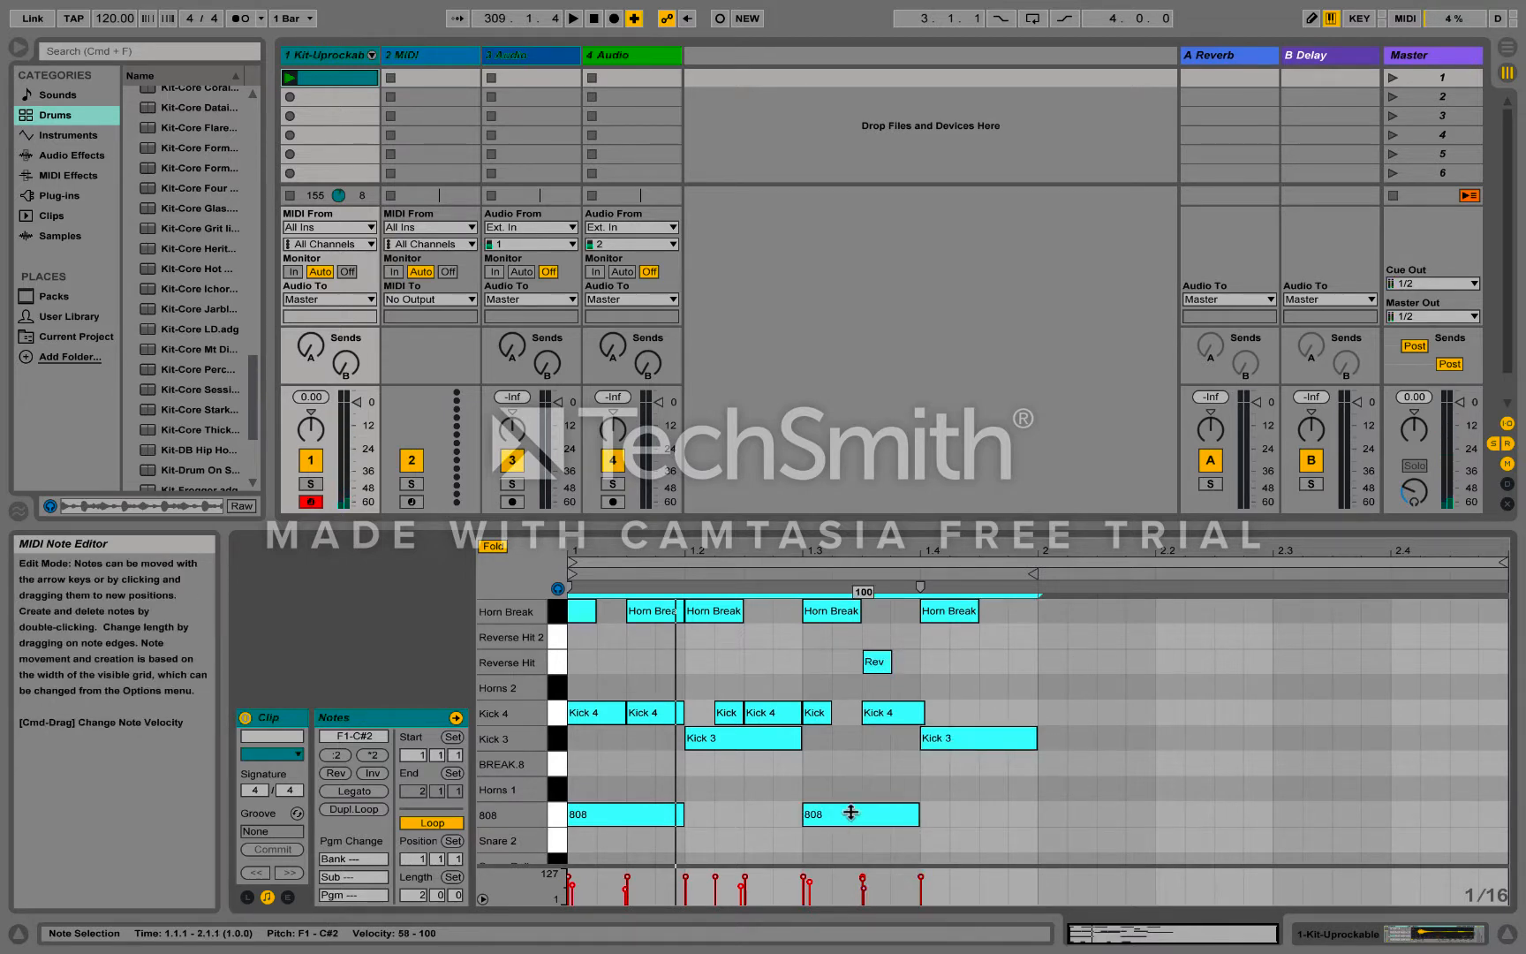
key("super+d")
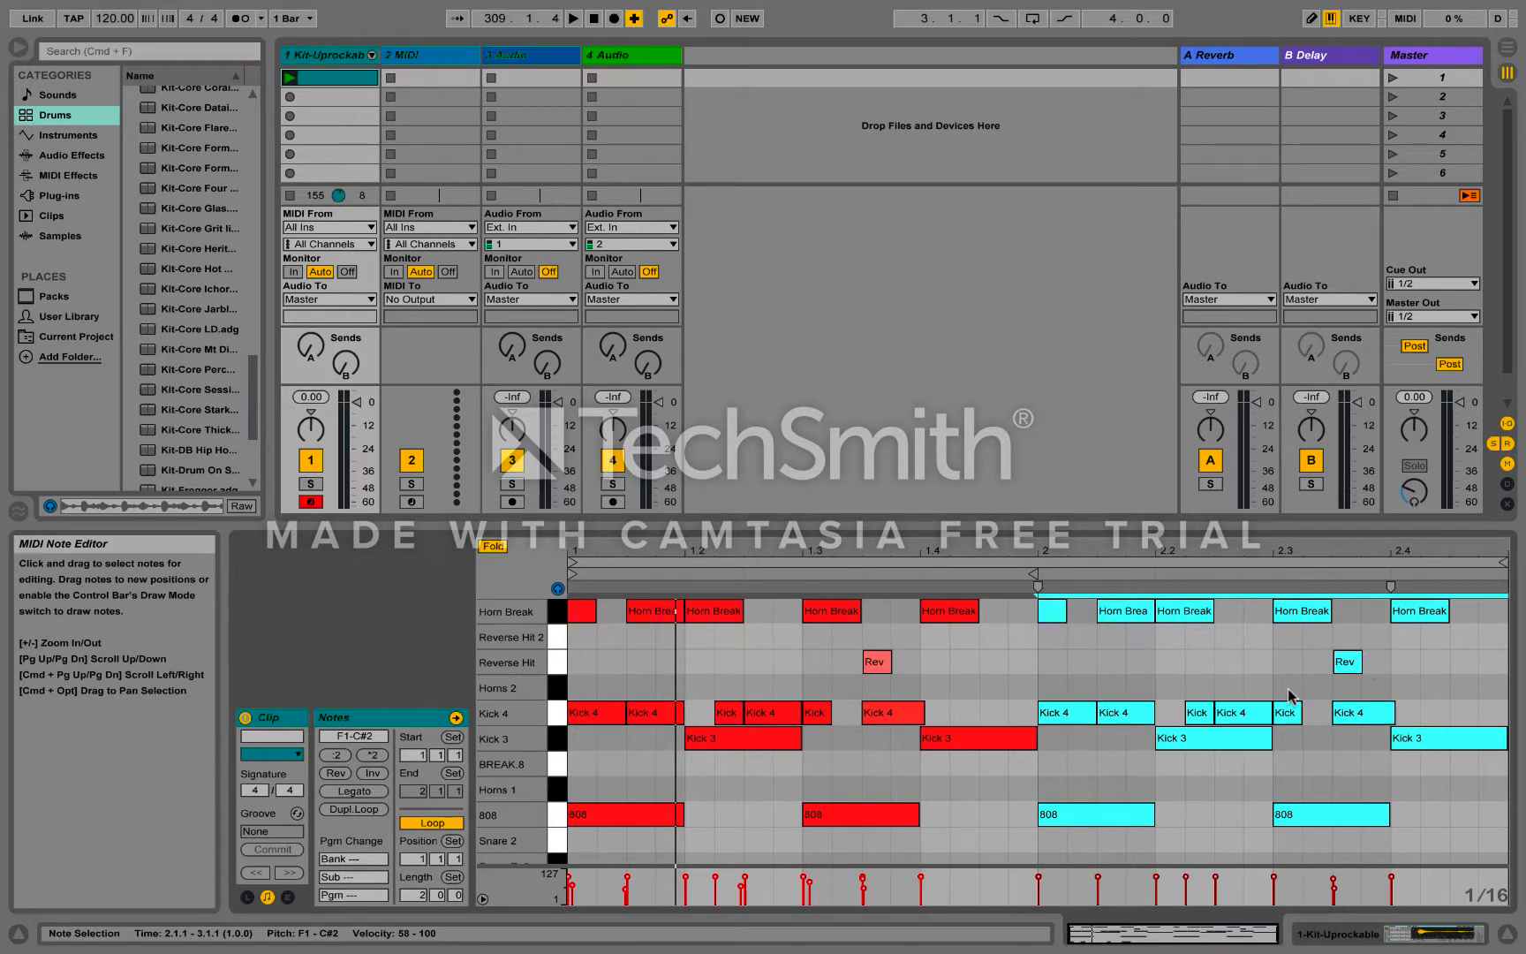
key("space")
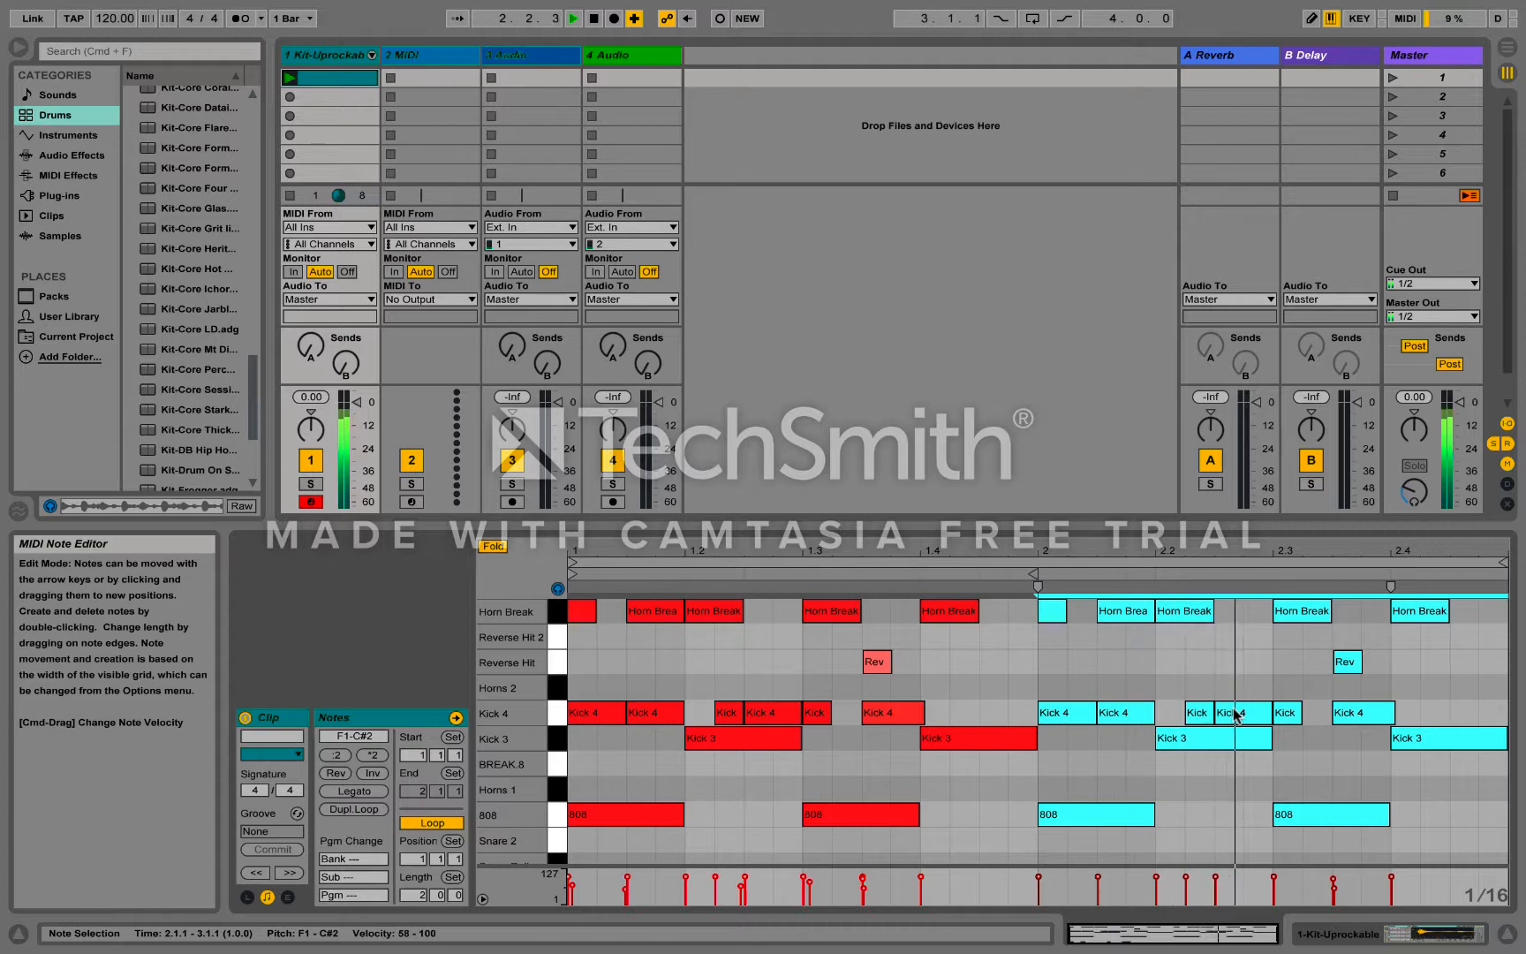
- Deselect the notes and overdub Snare 2 hits into both bars of the looping clip with session recording
left_click(974, 799)
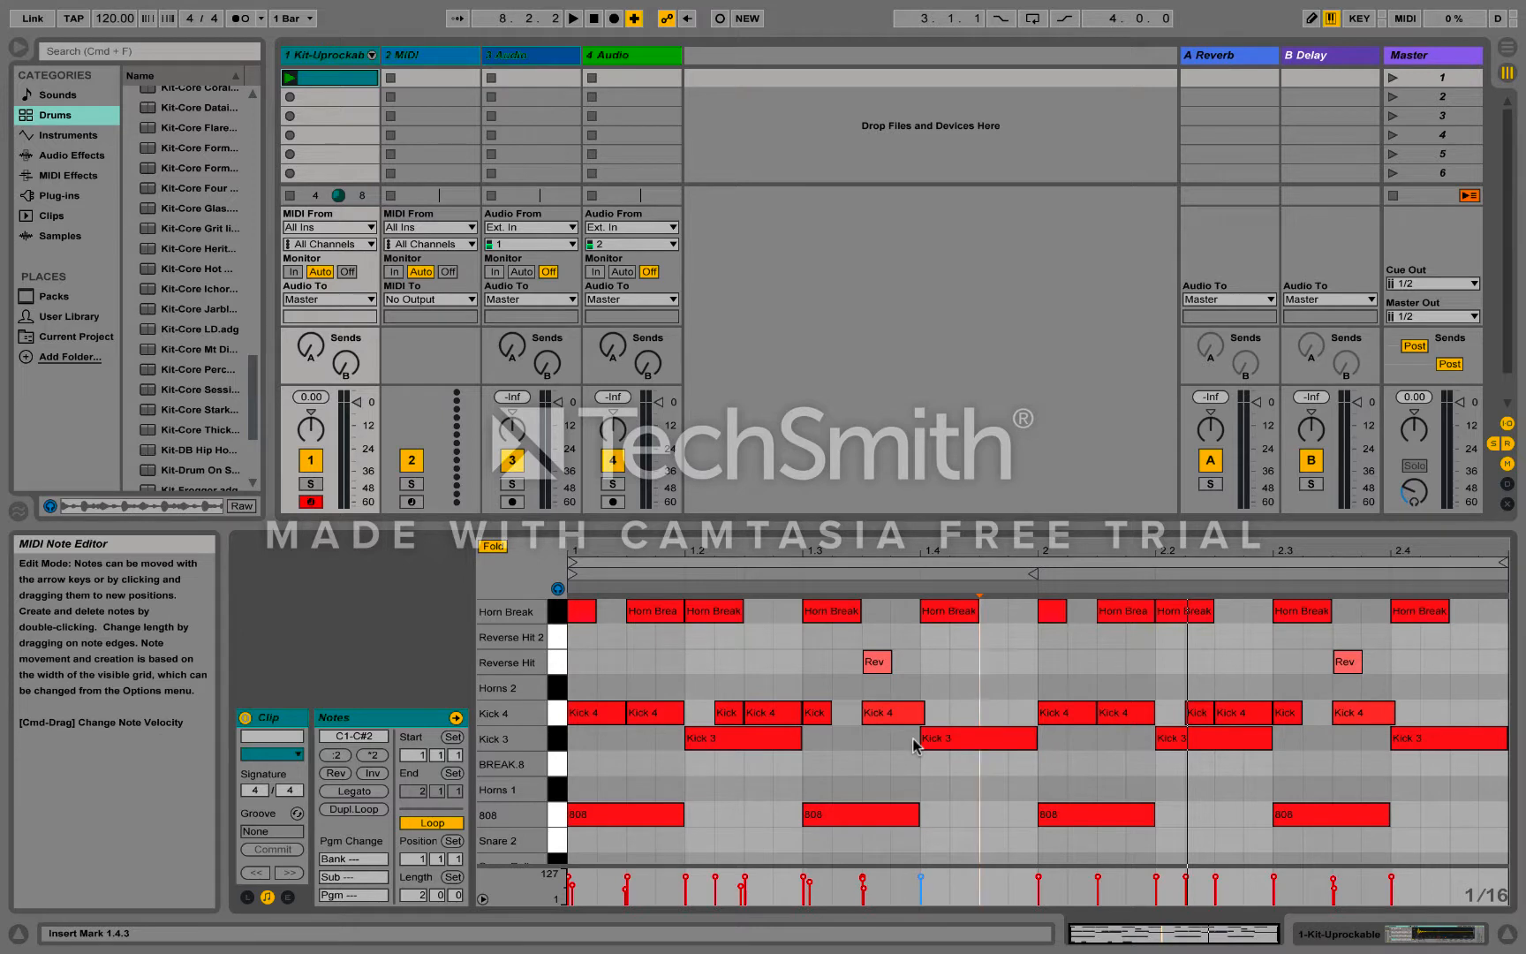
key("space")
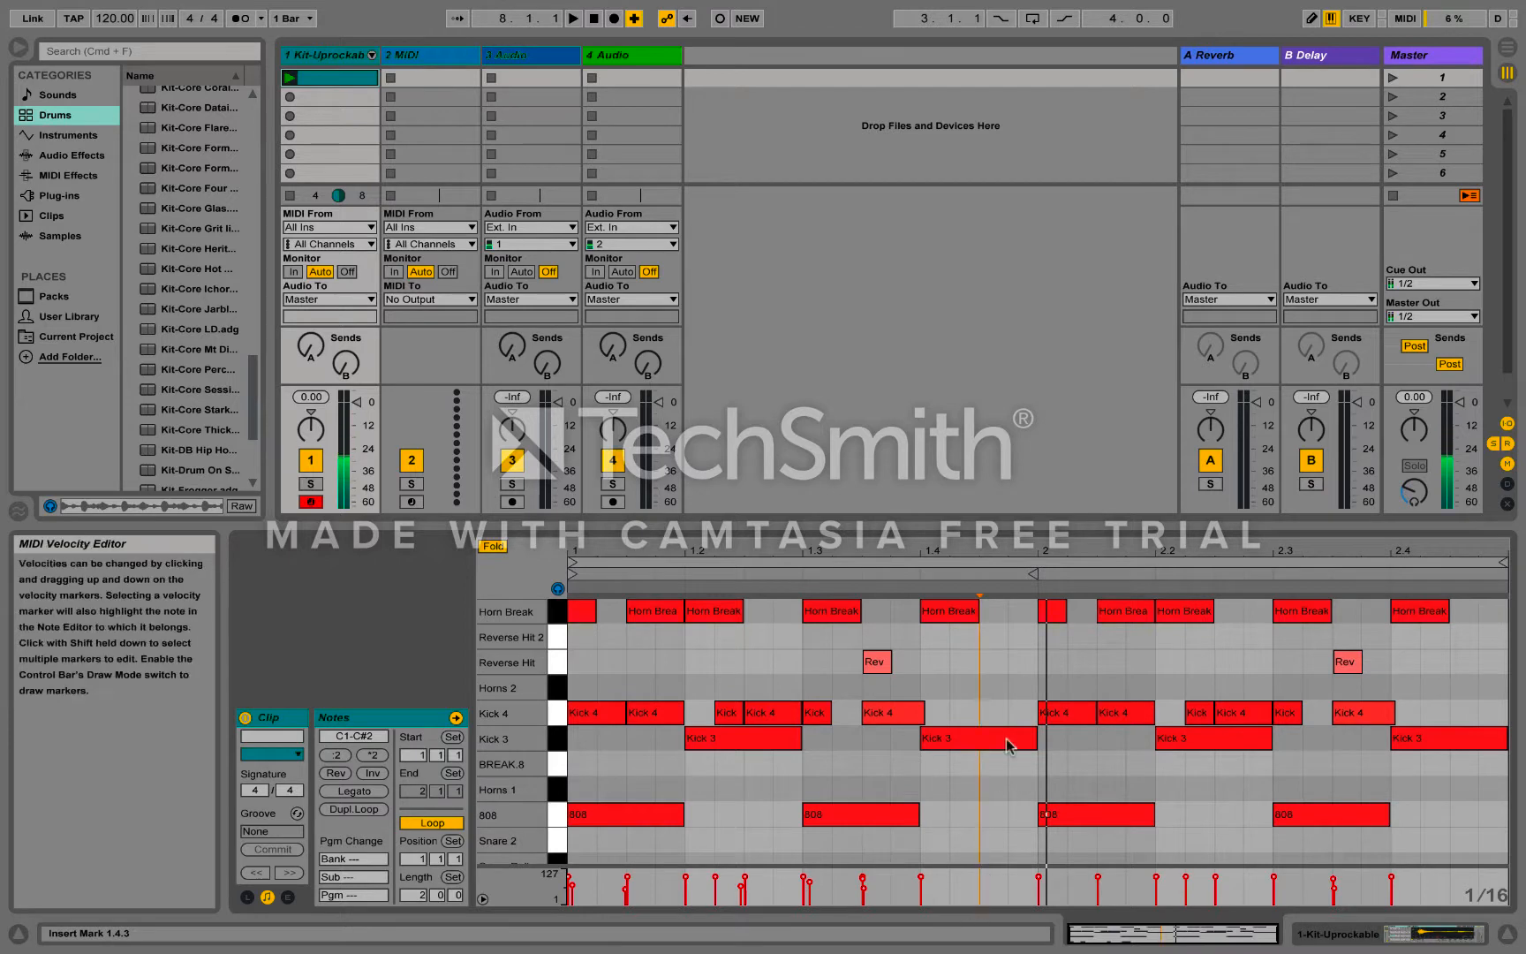
left_click(720, 19)
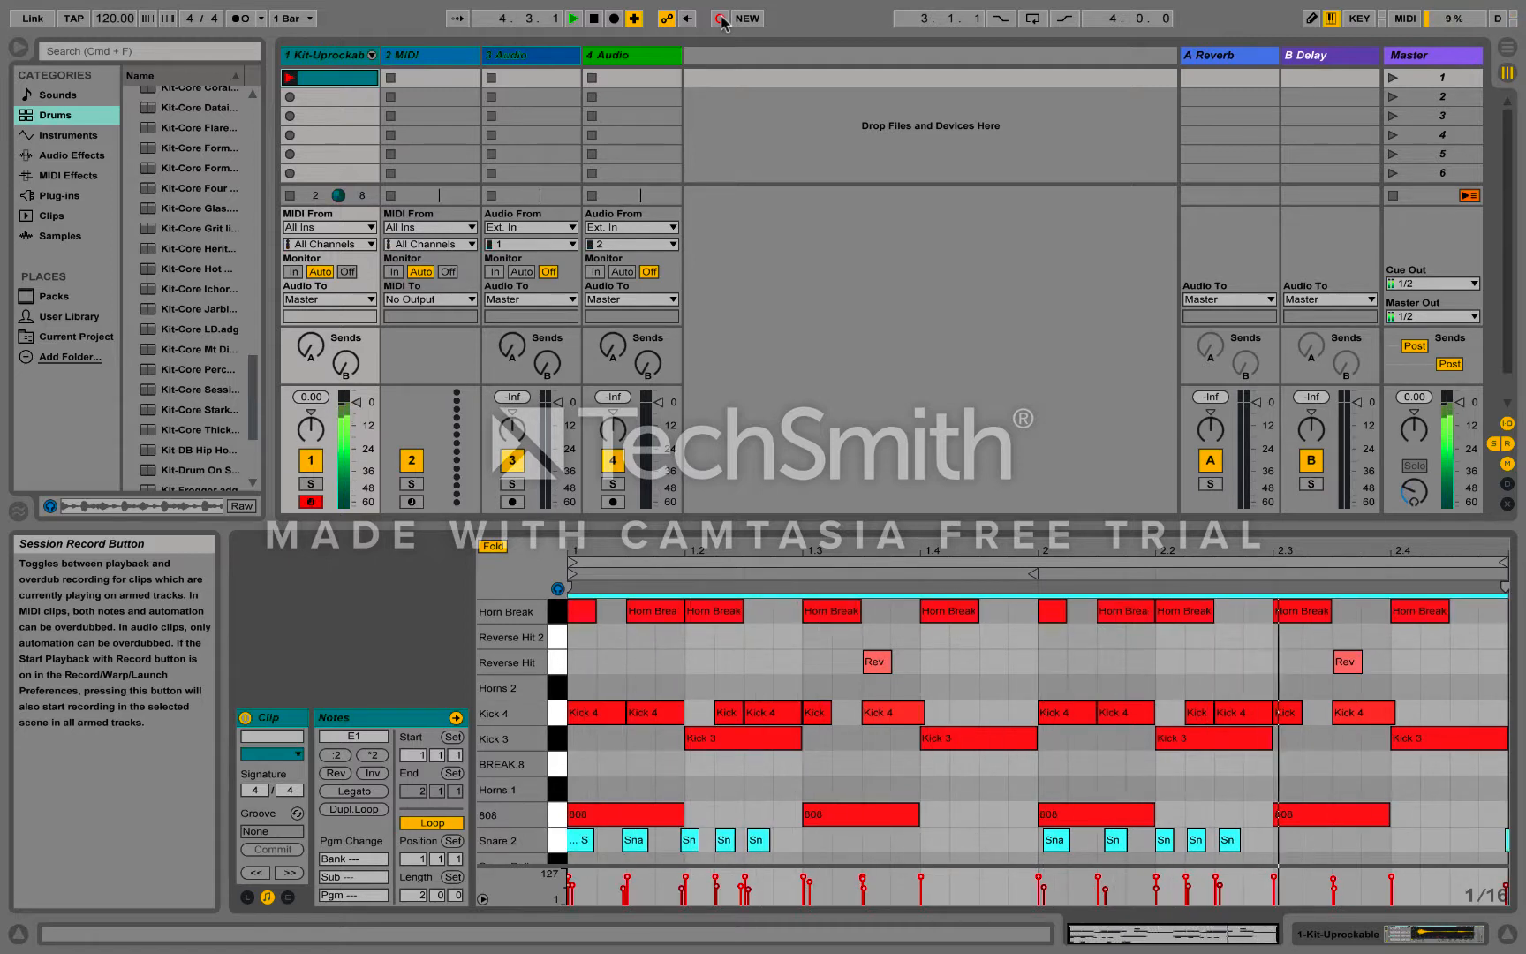
left_click(720, 18)
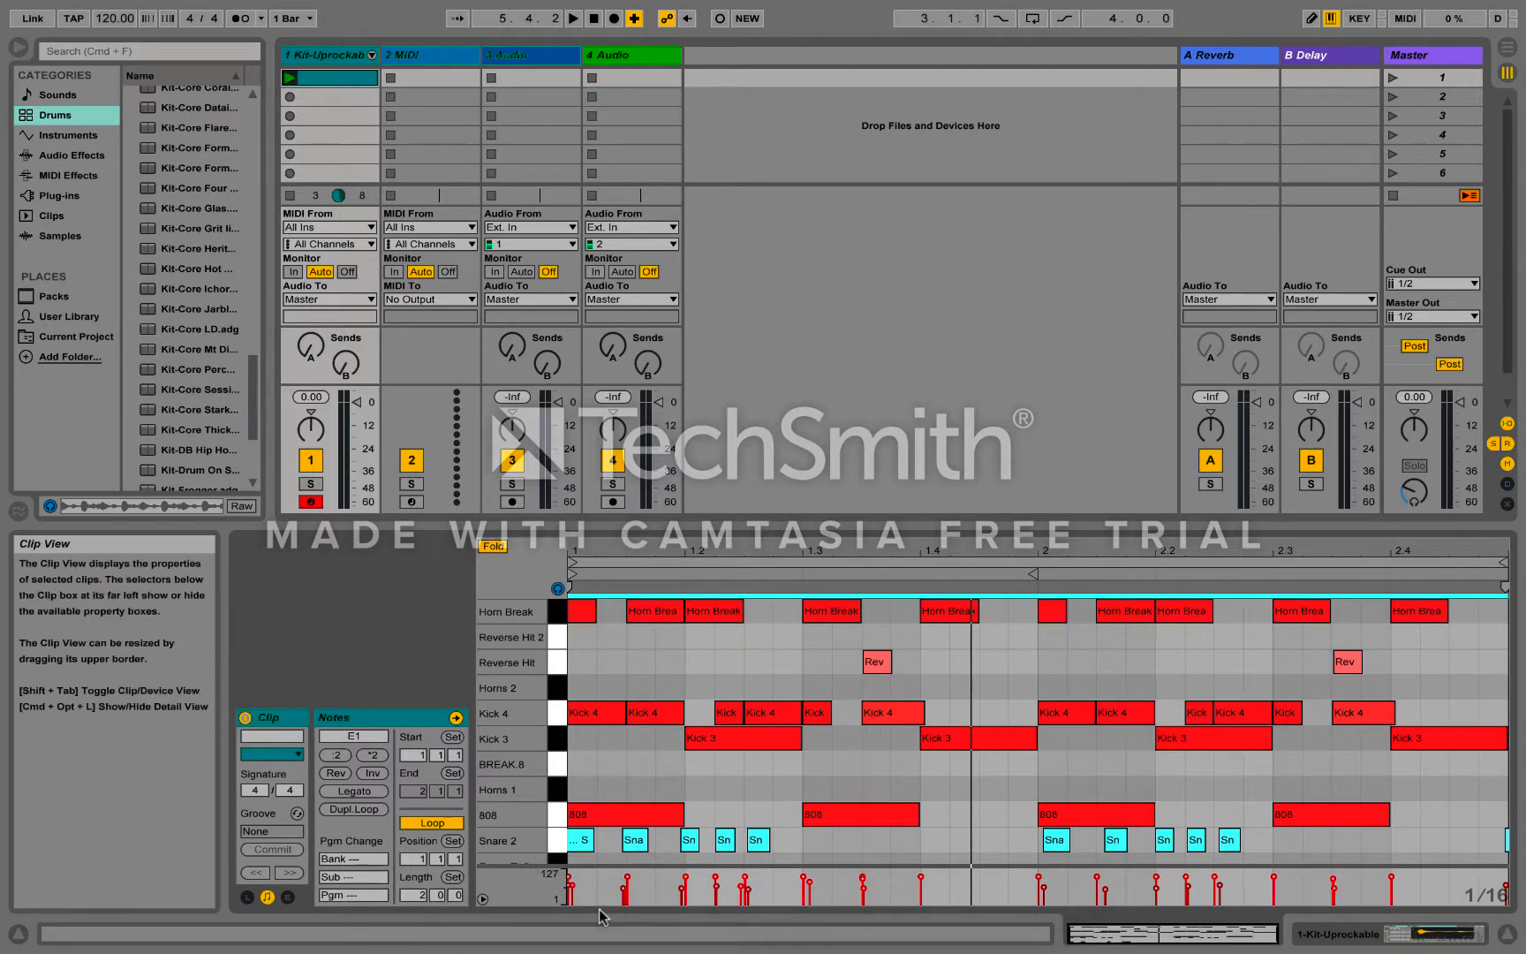
- Raise the velocity of the first 808 note, at 1.1.1, to 110
left_click(640, 820)
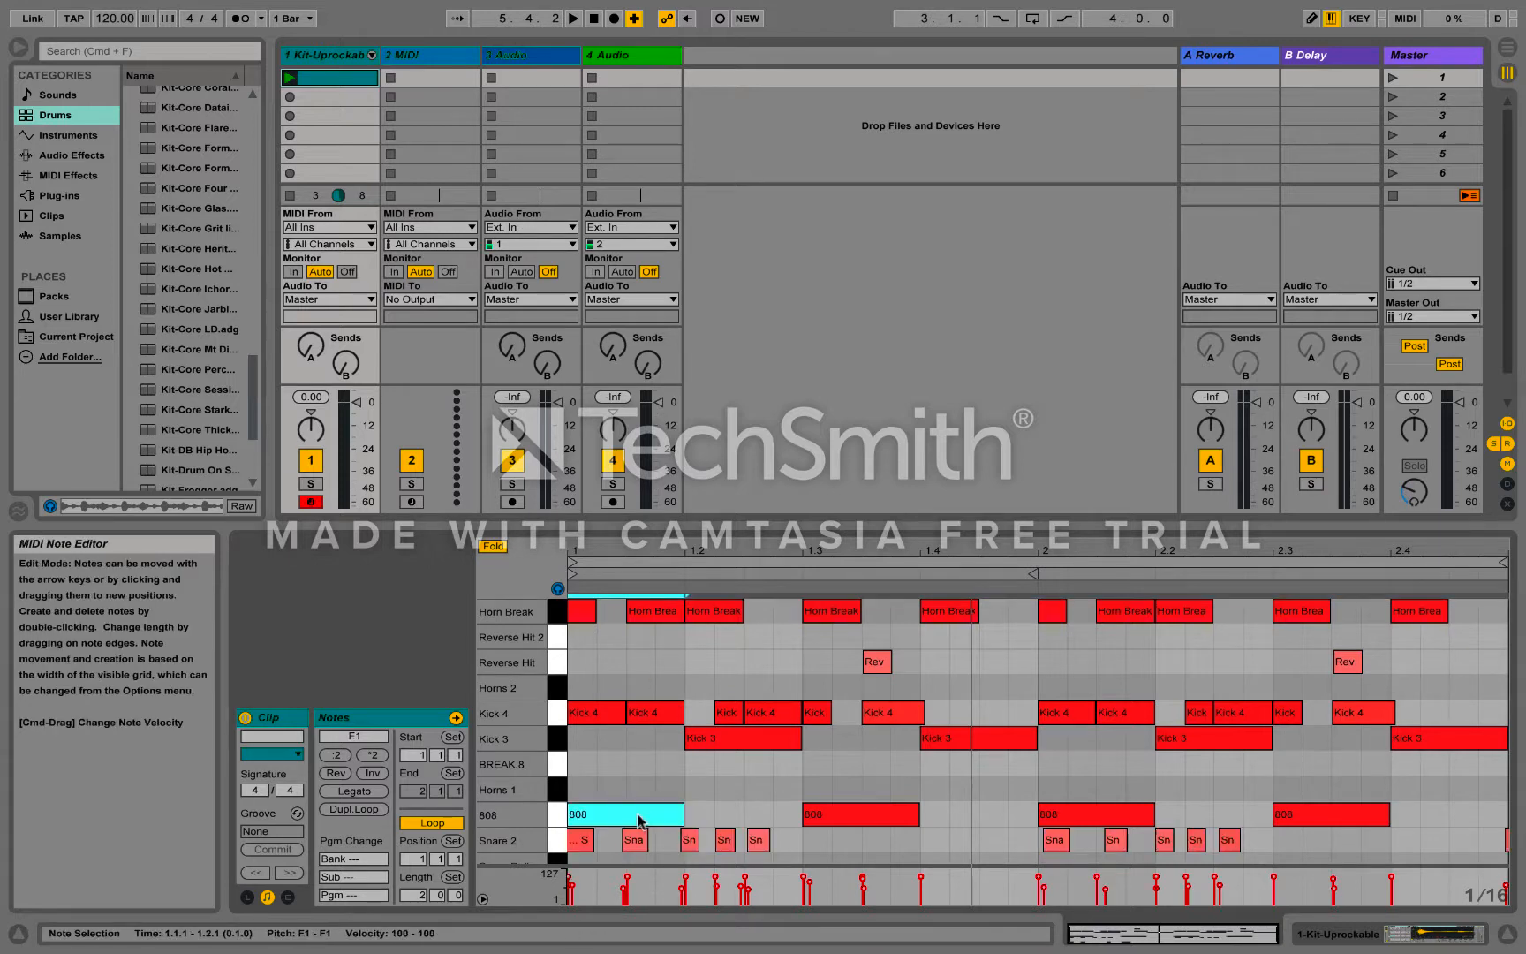
left_click(571, 878)
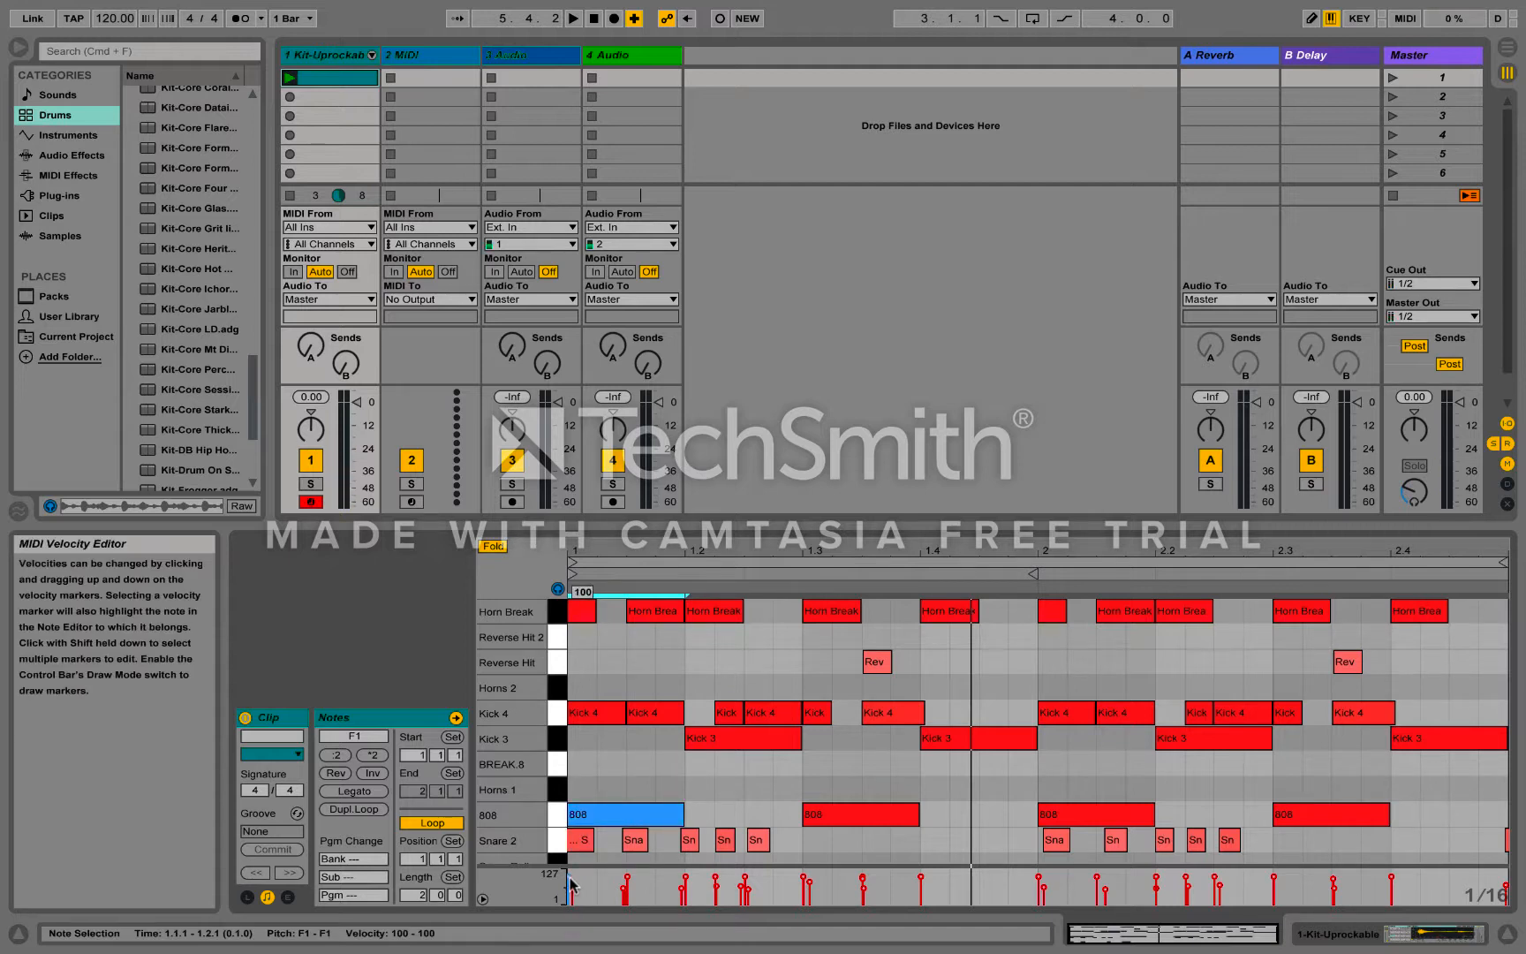
mouse_move(570, 883)
left_mouse_down()
mouse_move(570, 902)
mouse_move(572, 883)
left_mouse_up()
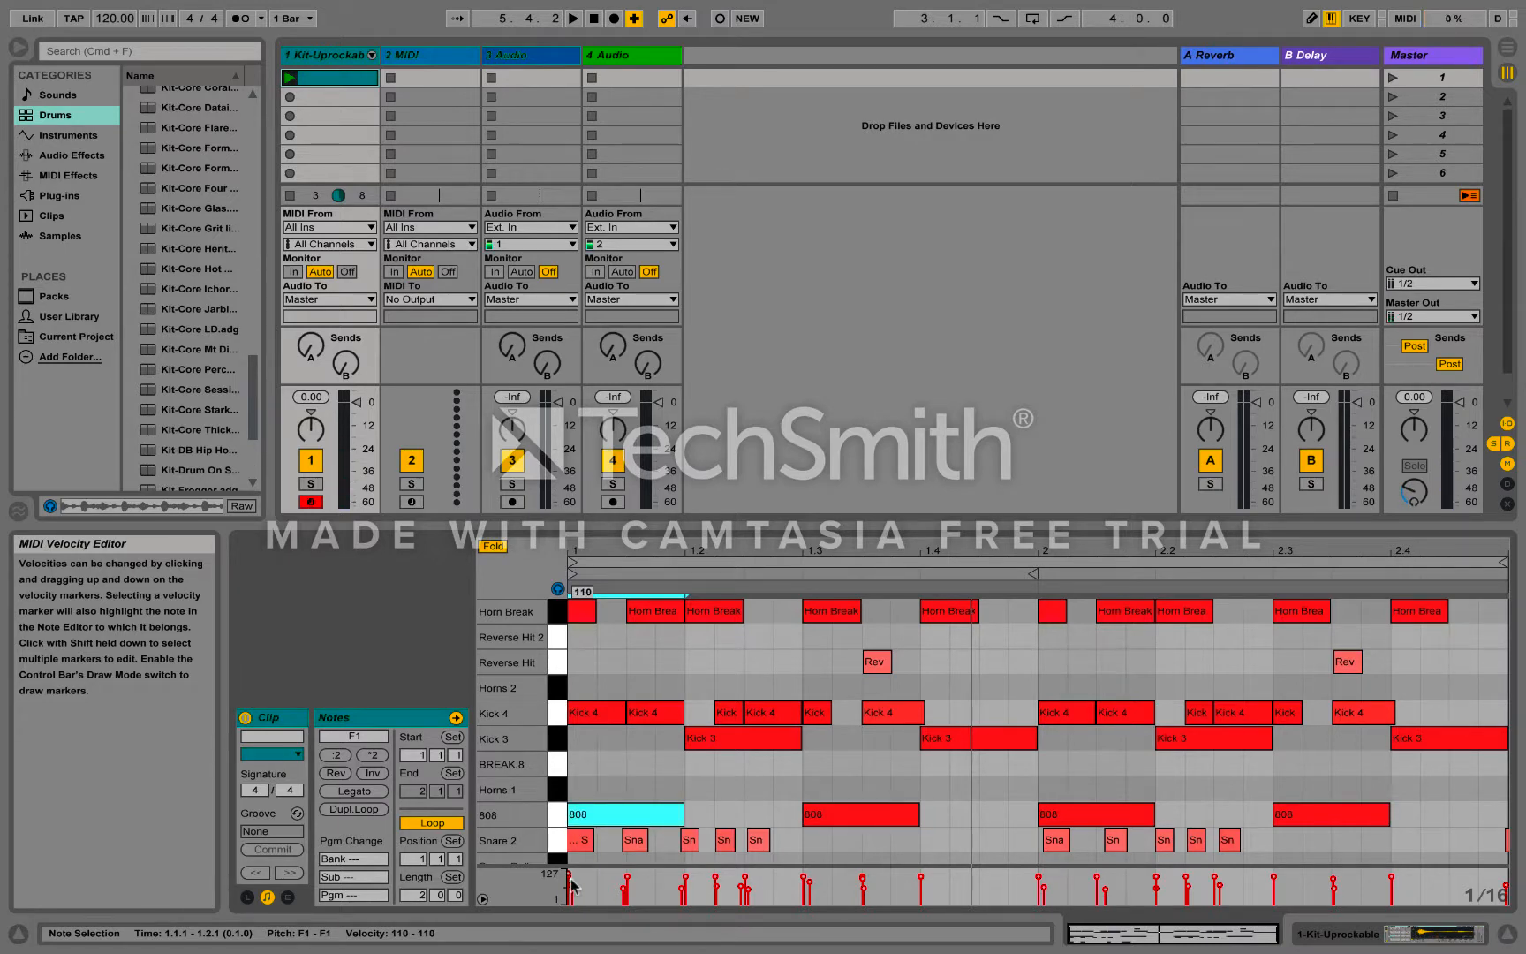
- Select all four 808 notes, lower their velocities together to a range of 73–81, and play the clip
left_click(826, 814)
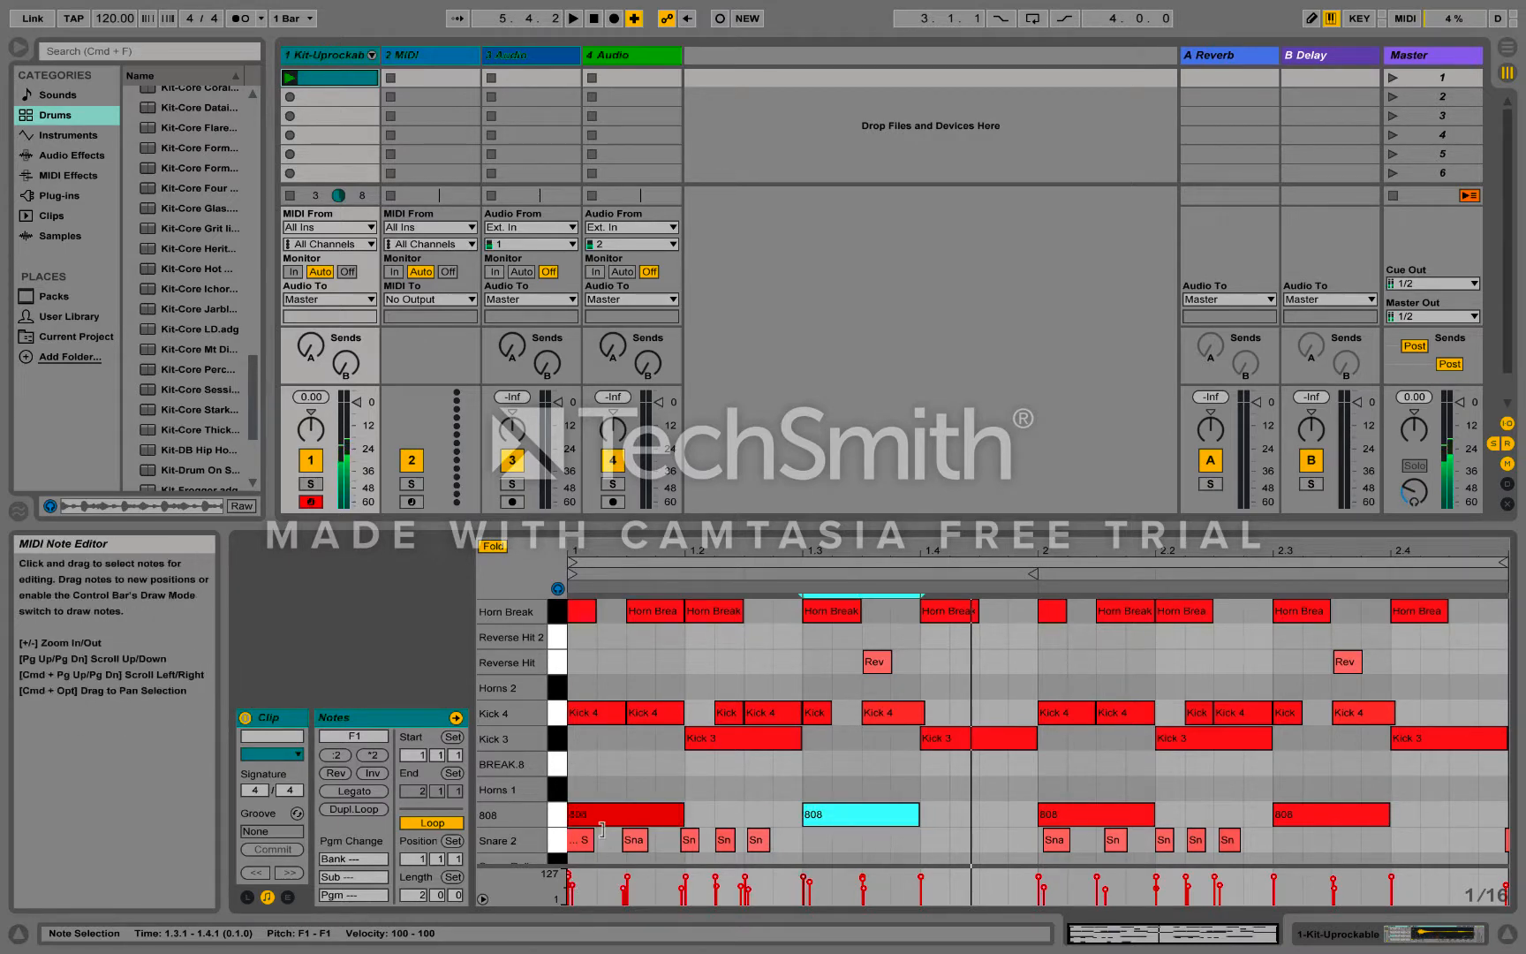
left_click(585, 821, "shift")
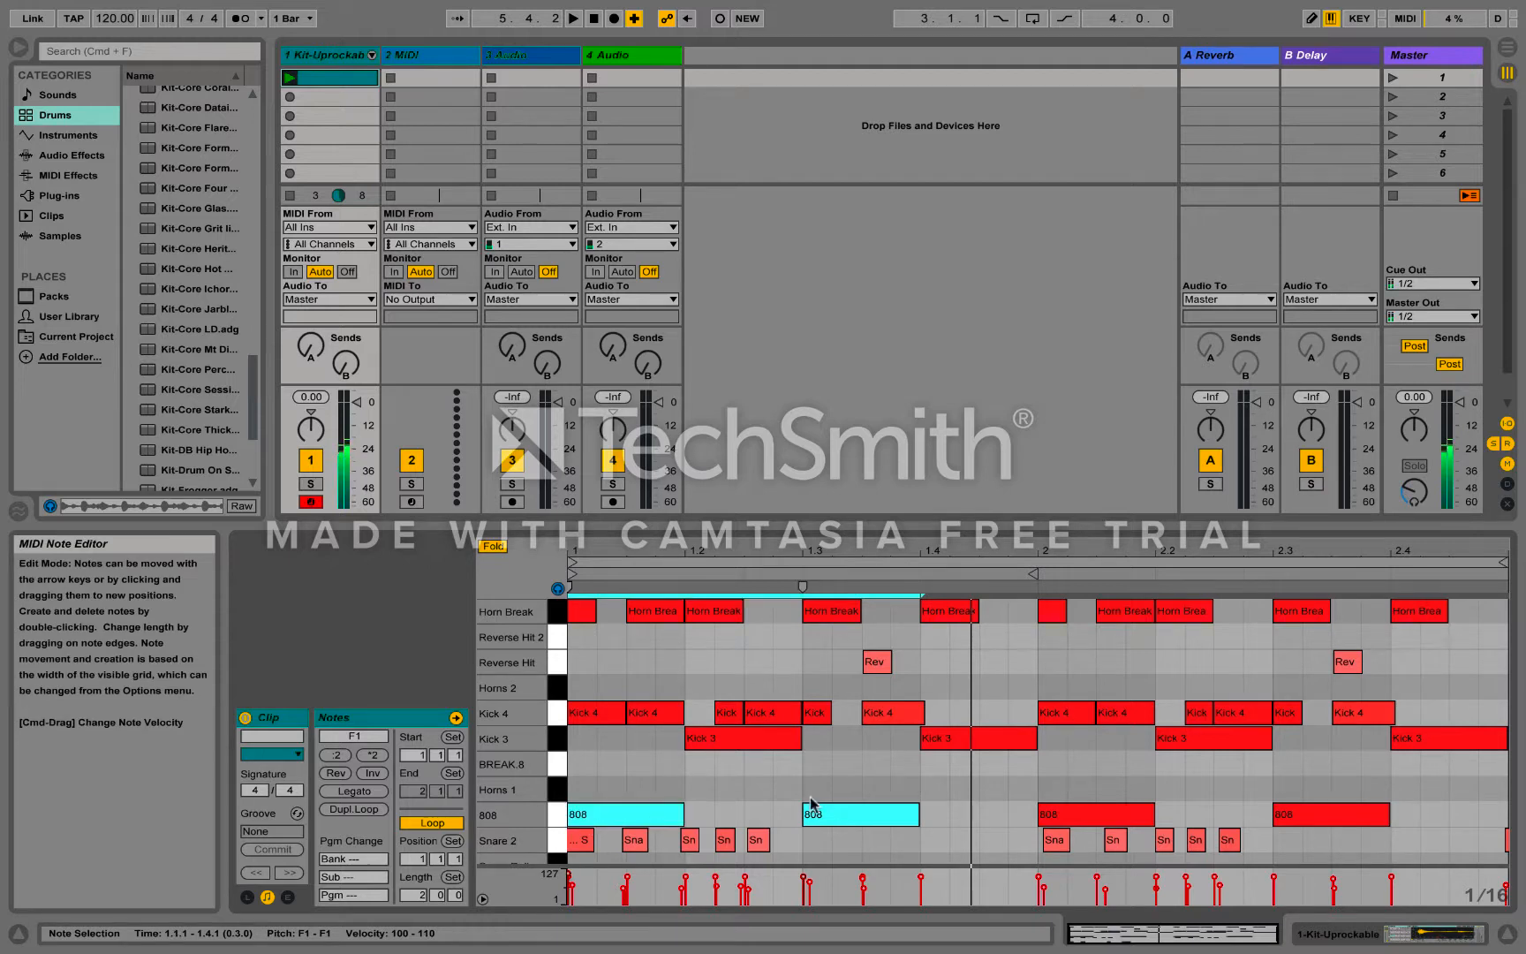
left_click(1042, 820, "shift")
left_click(1299, 815, "shift")
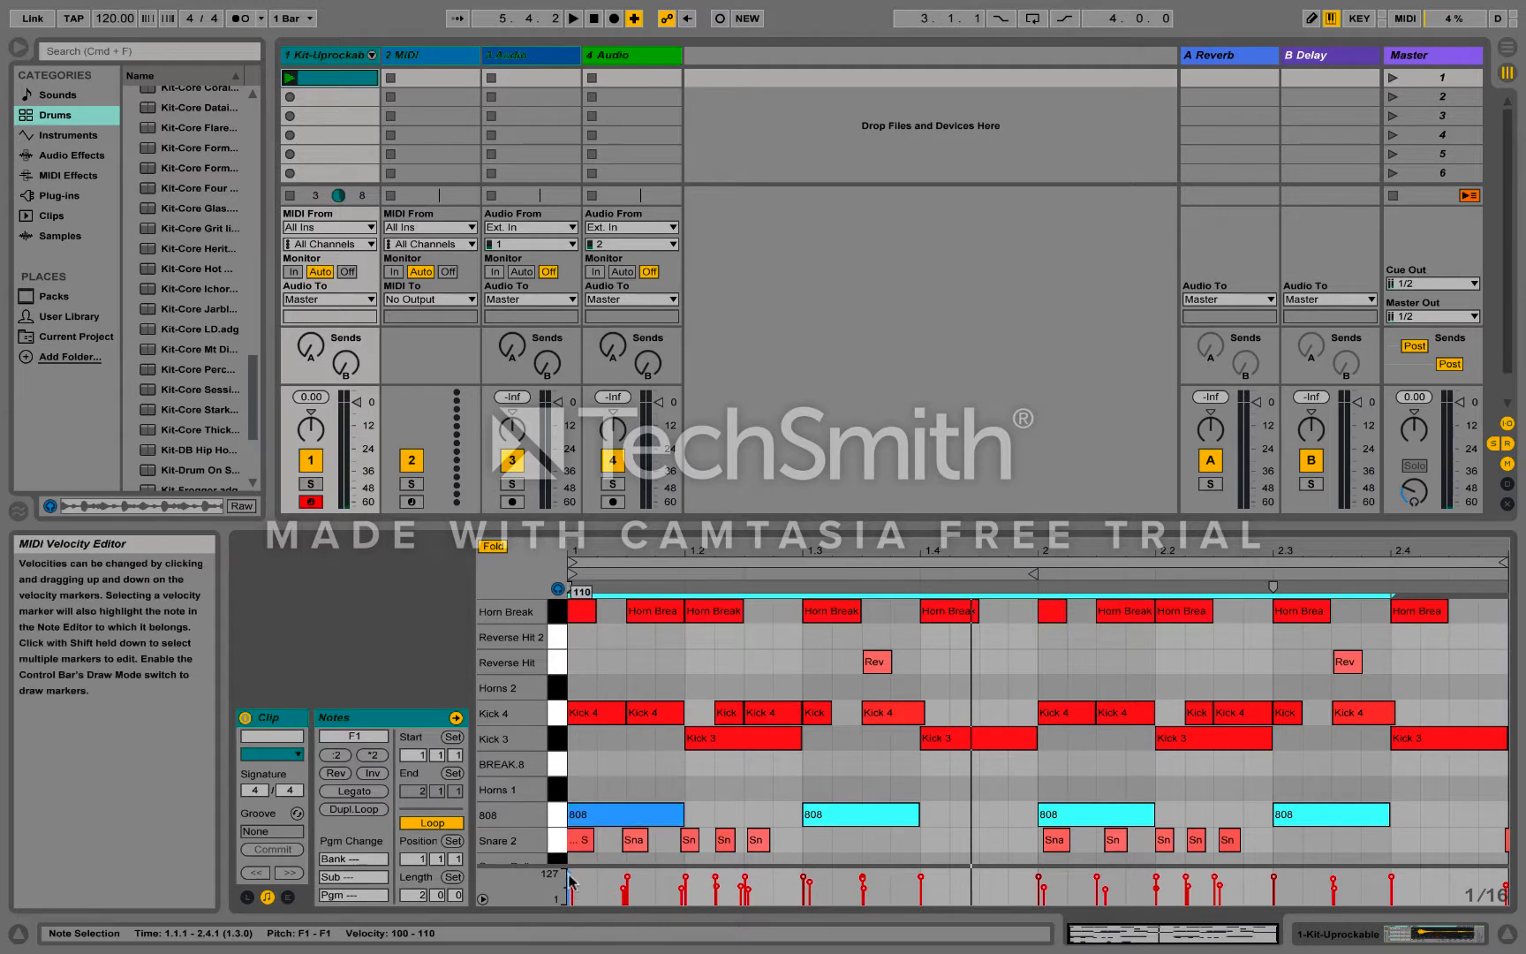
mouse_move(568, 877)
left_mouse_down()
mouse_move(568, 898)
mouse_move(568, 876)
left_mouse_up()
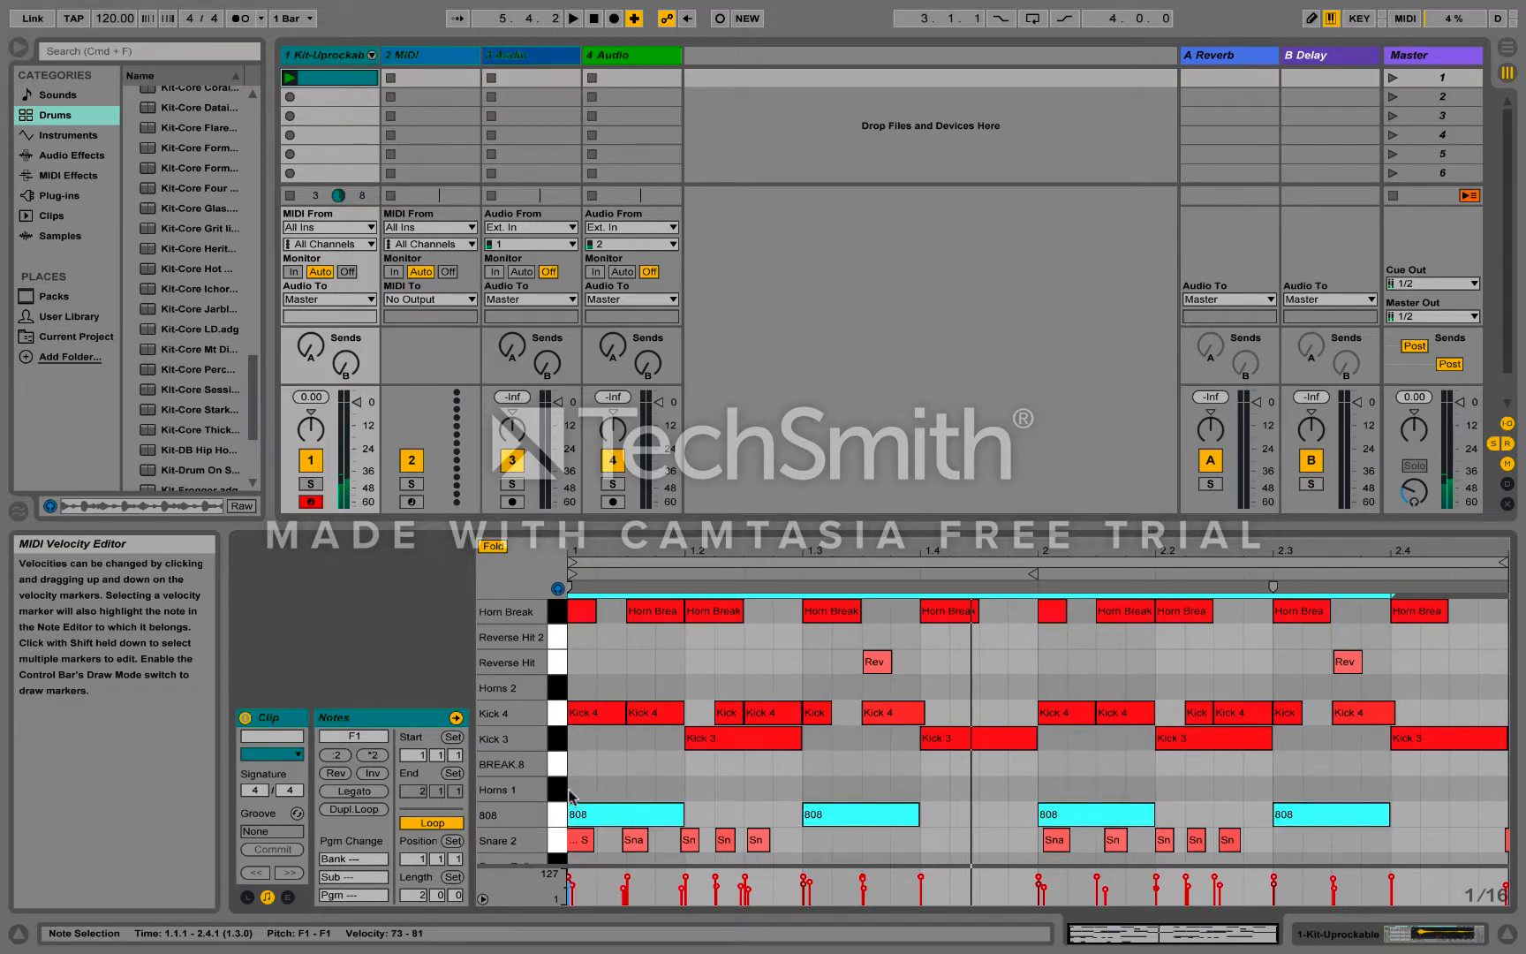
left_click(744, 791)
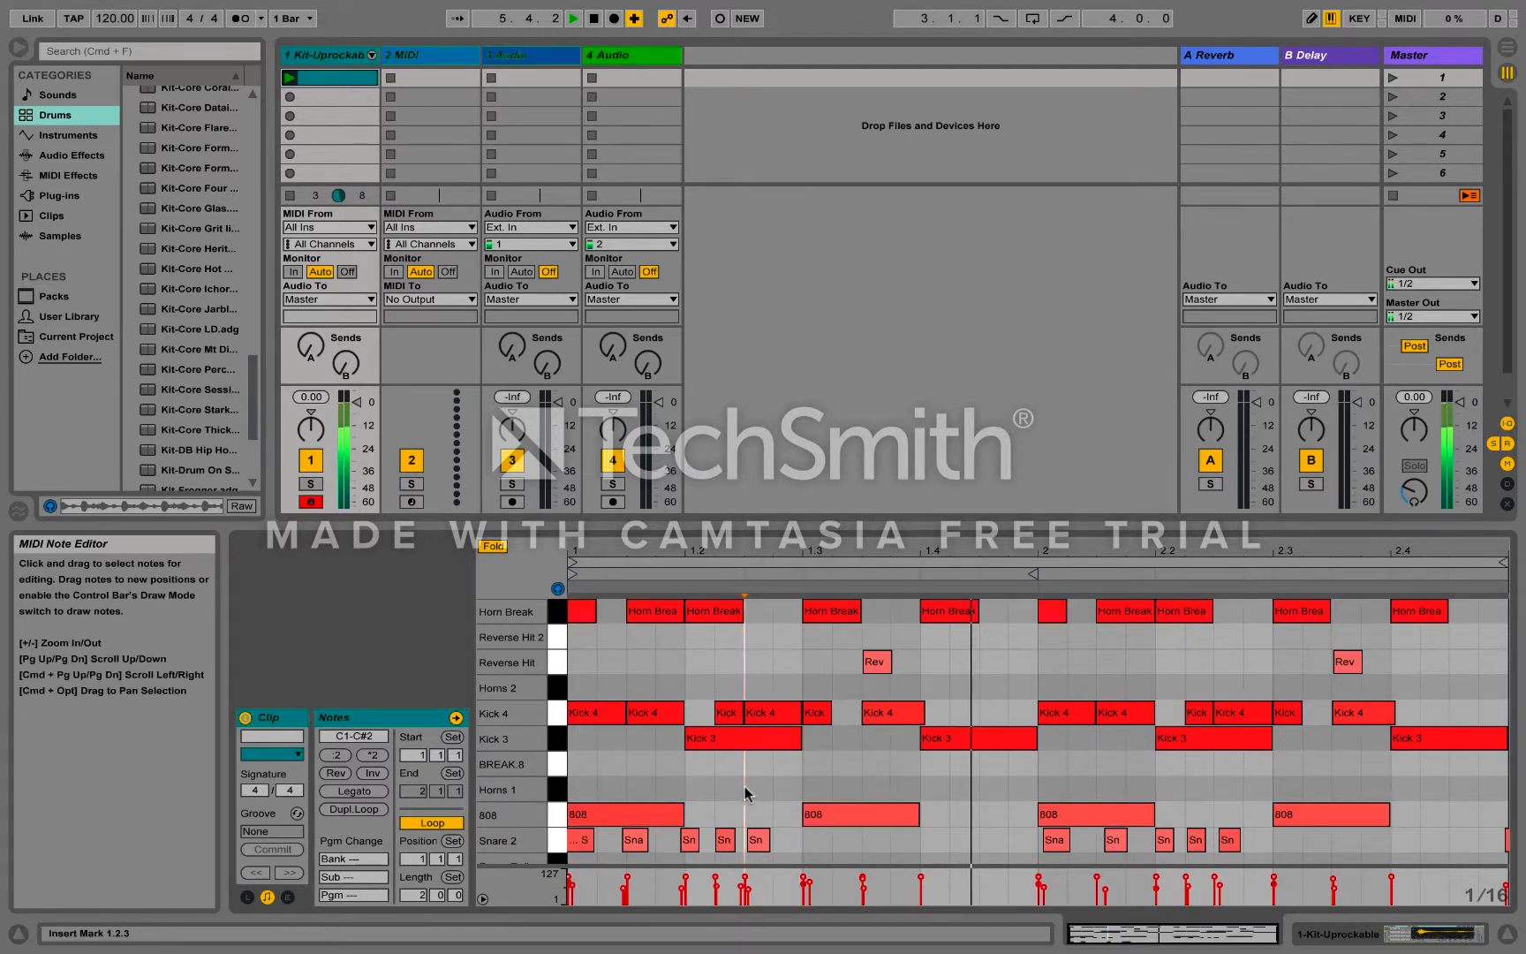
key("space")
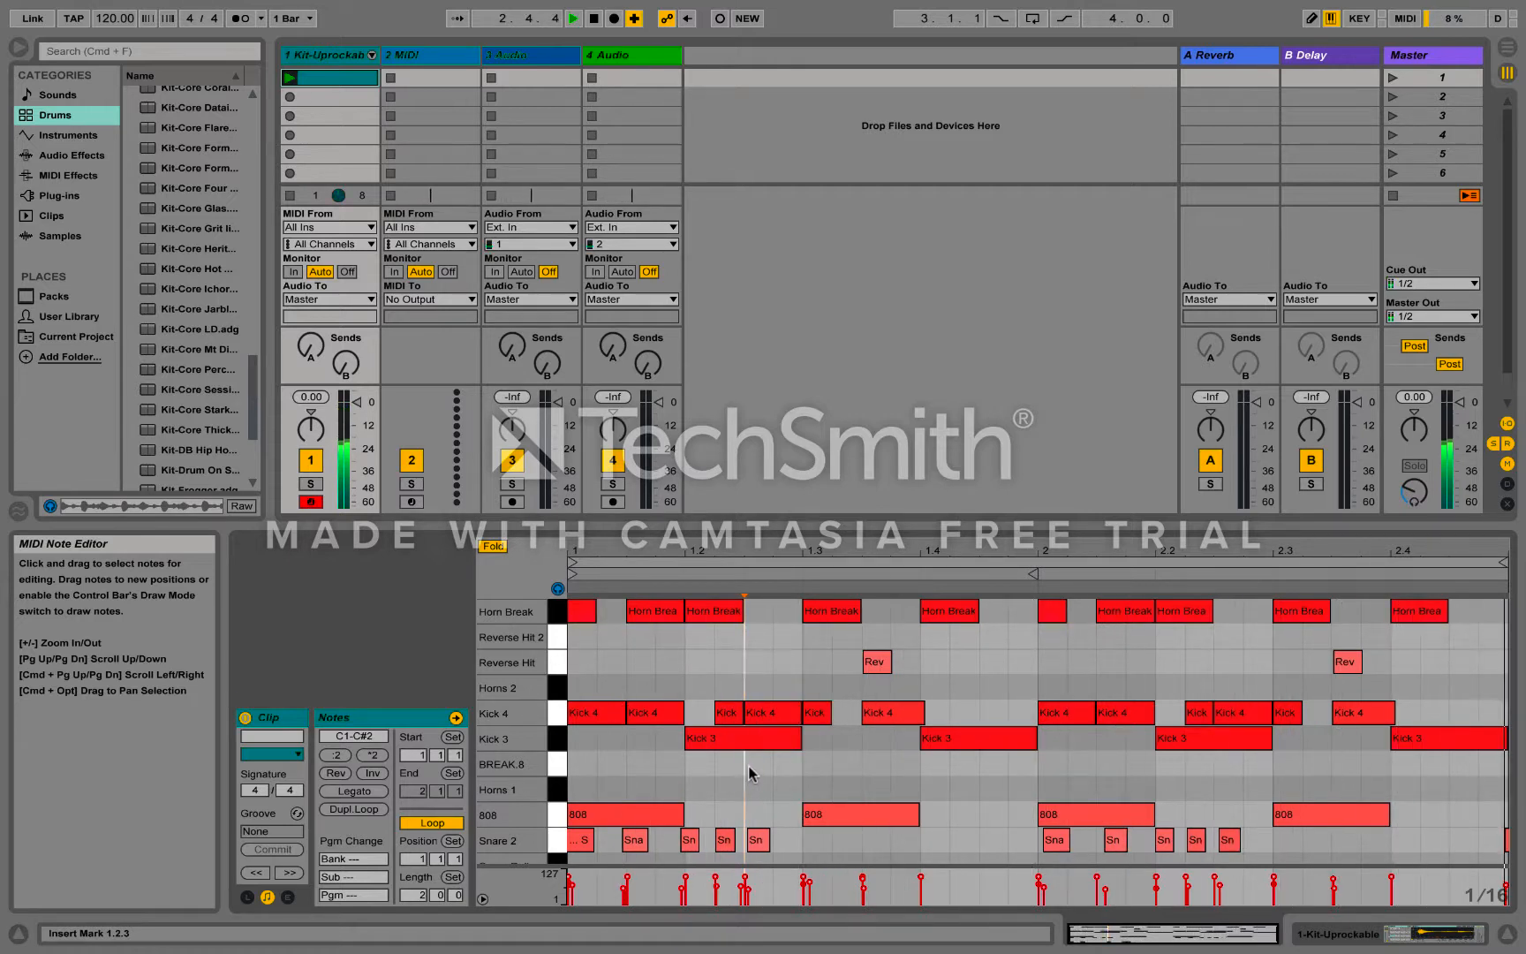
key("space")
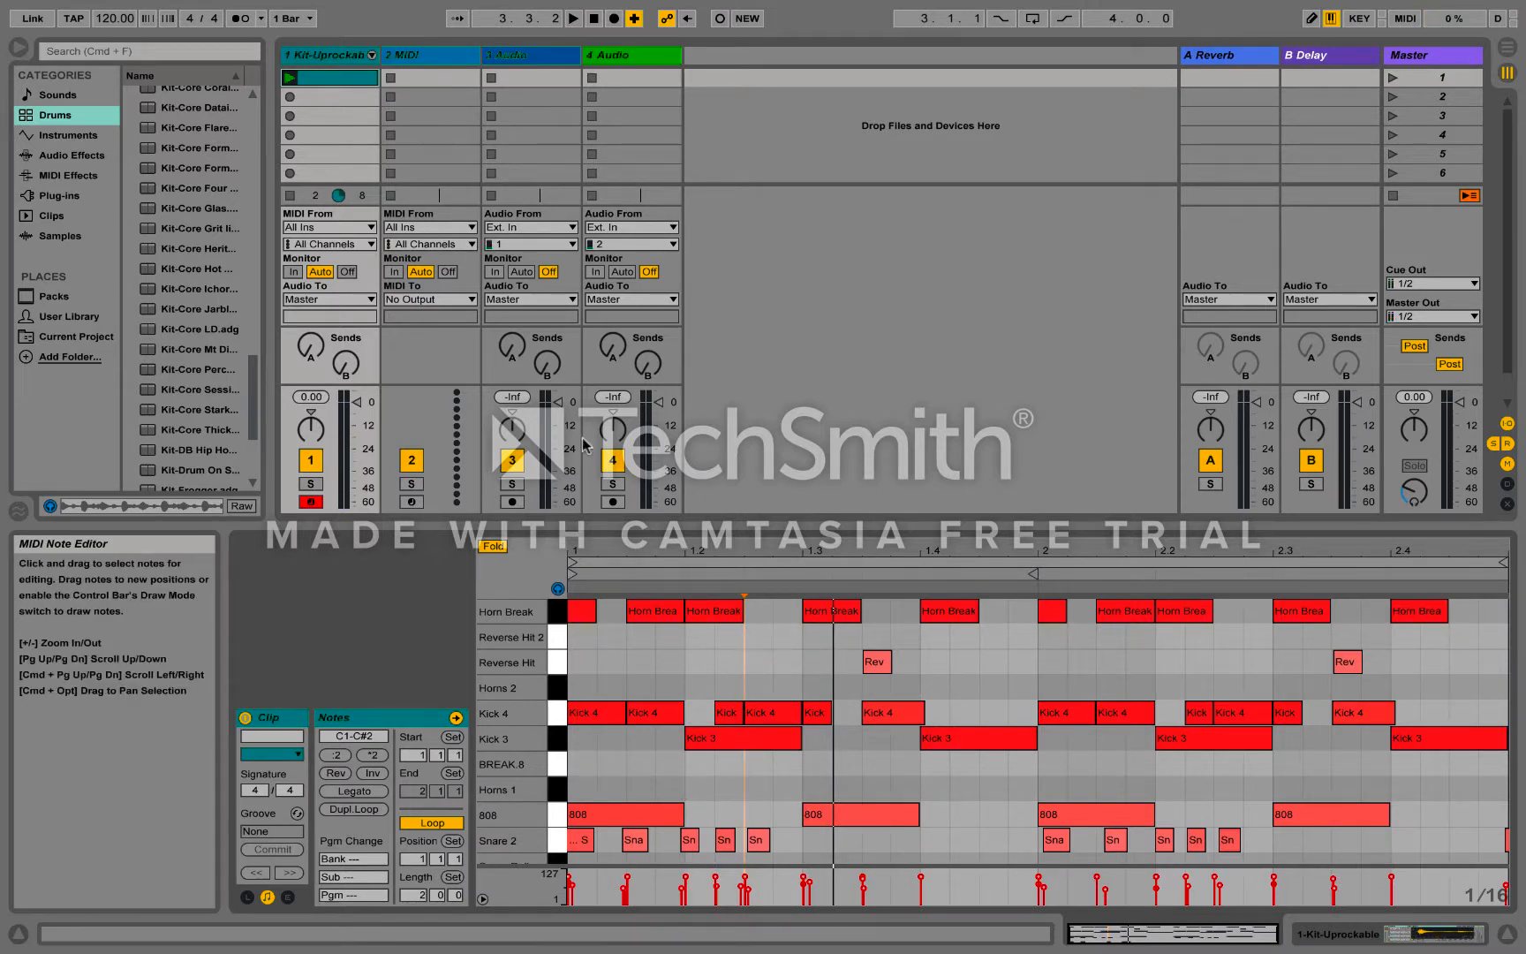
left_click(833, 612)
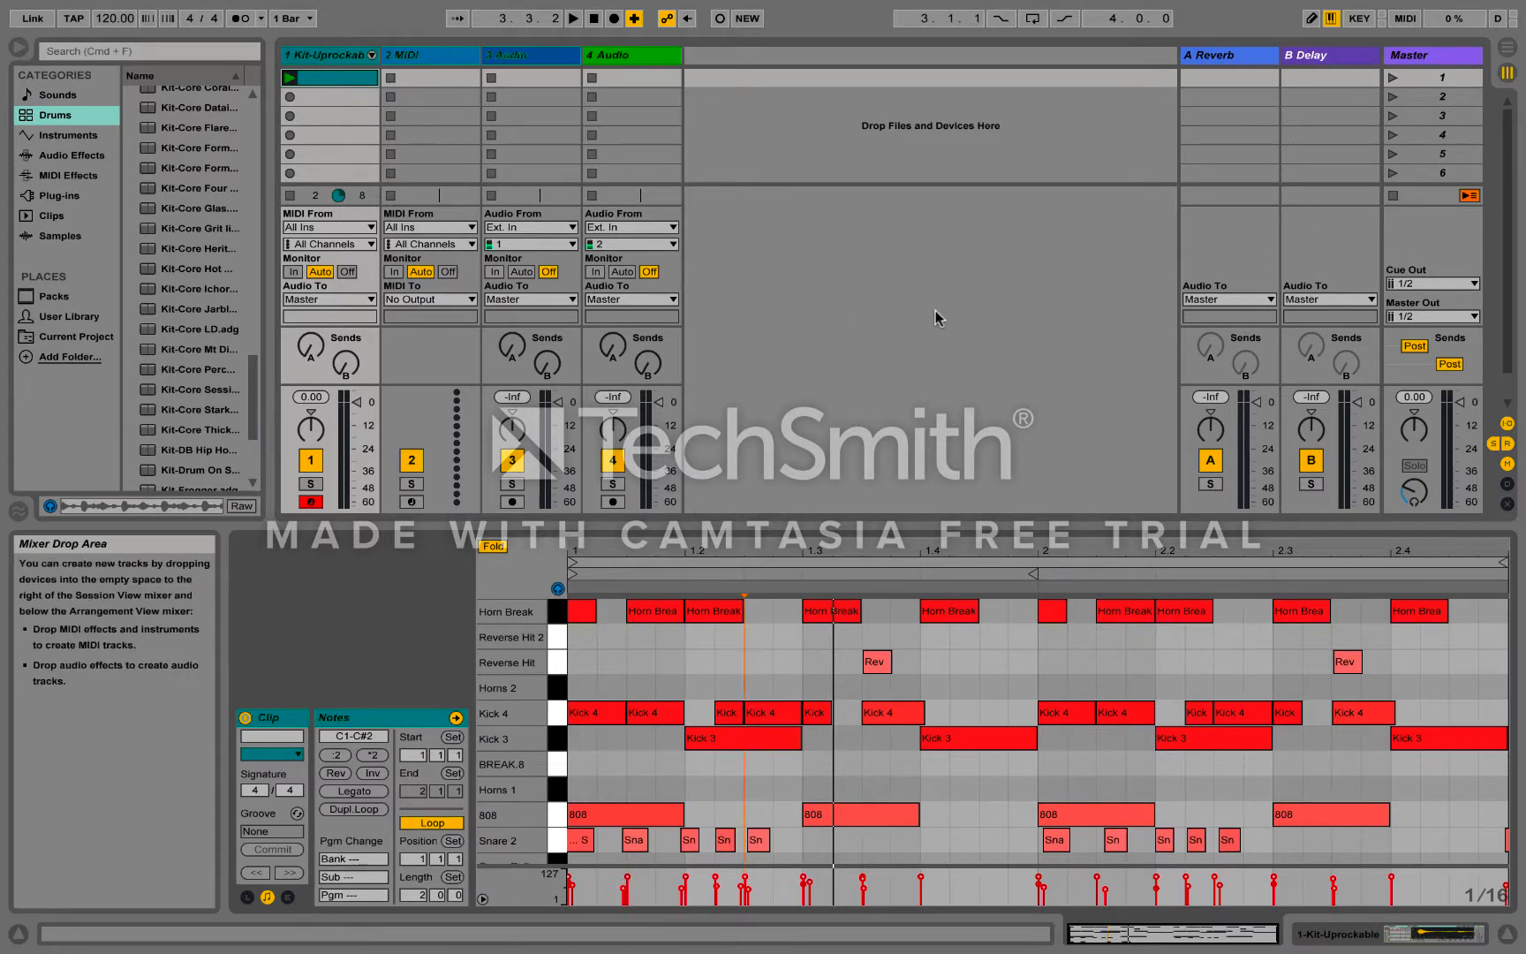
mouse_move(1146, 1)
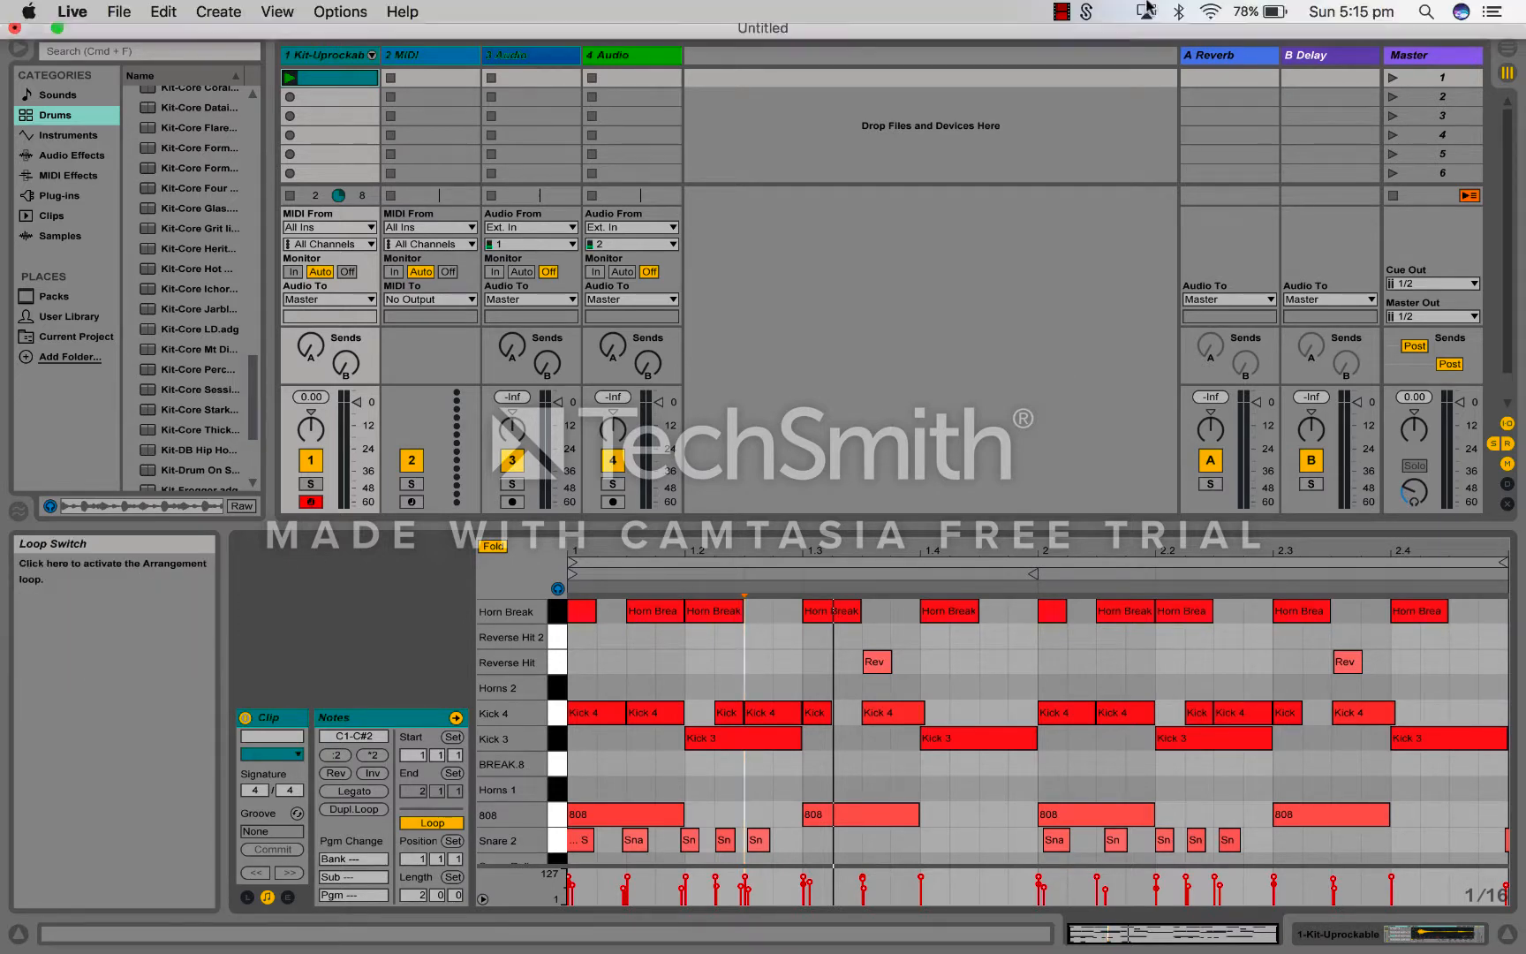
left_click(1062, 12)
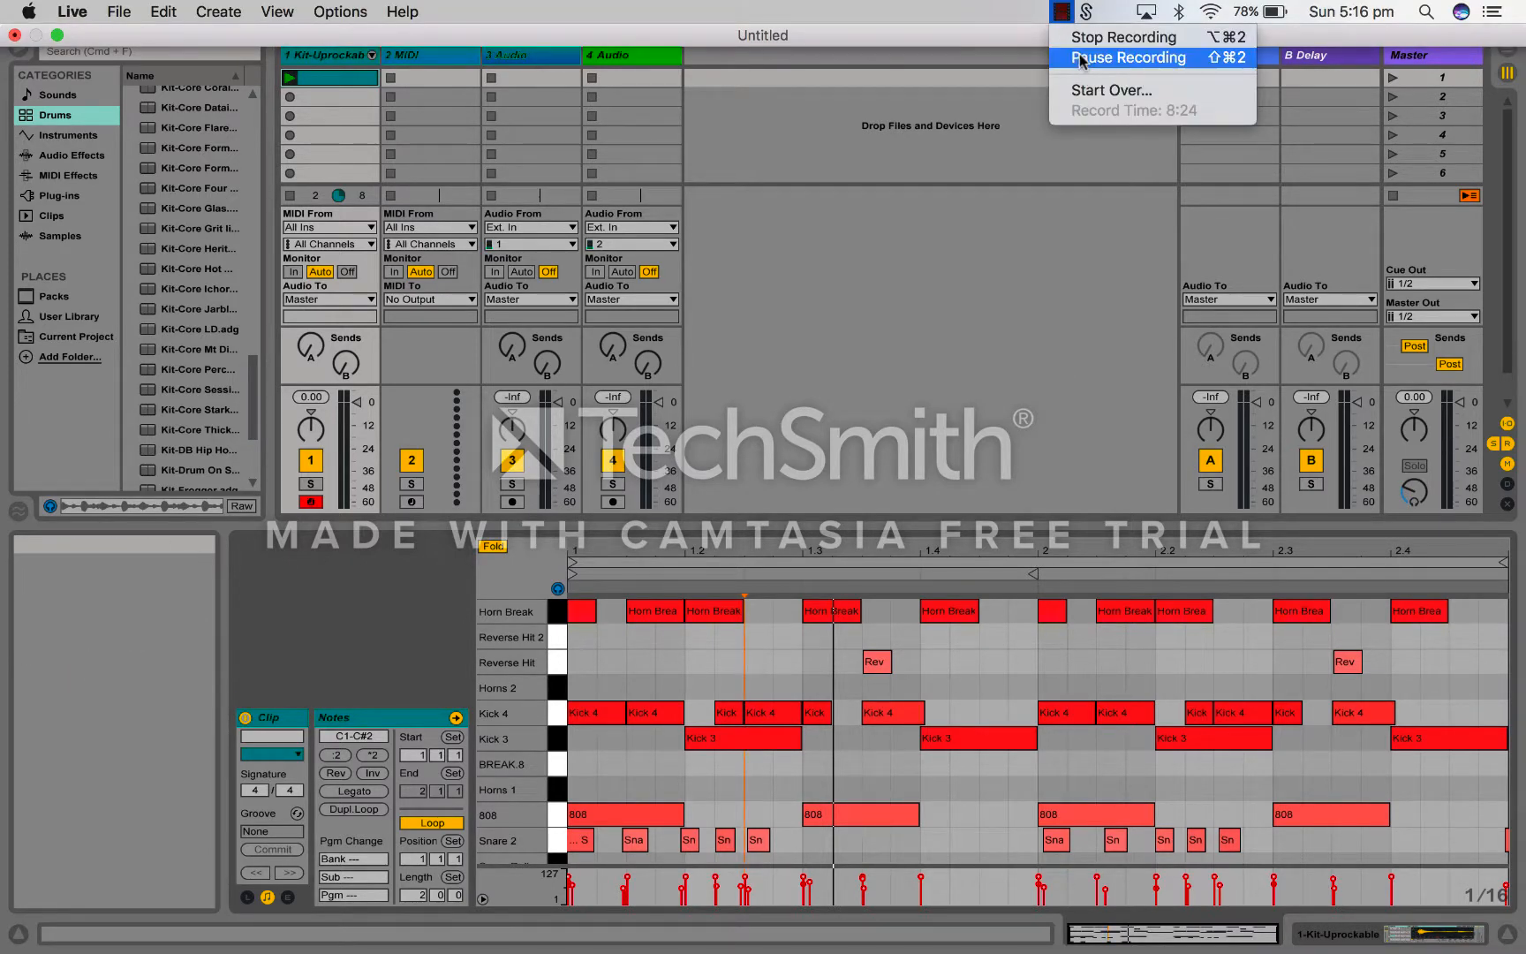